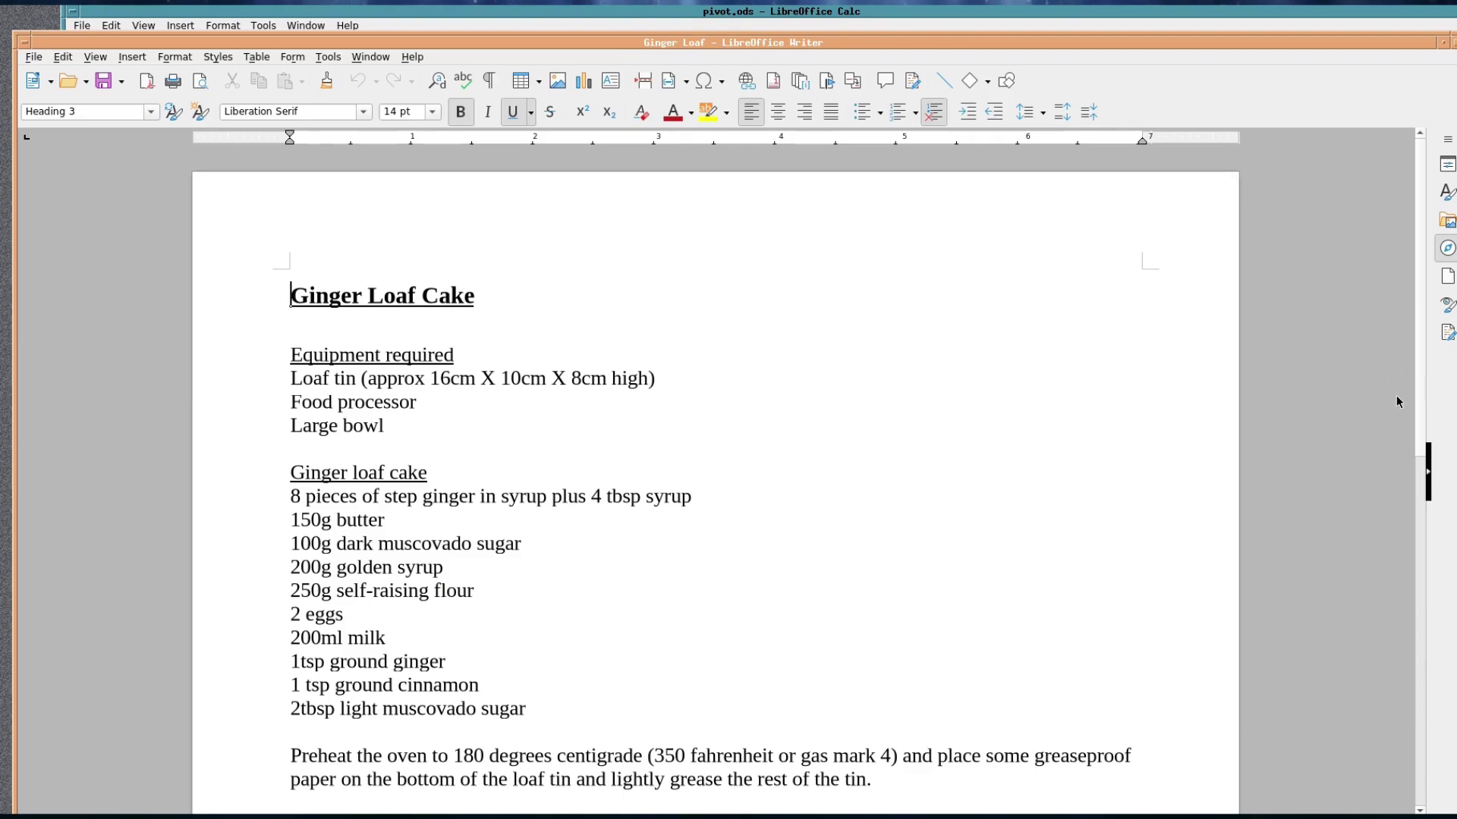
Step: Switch from the Ginger Loaf text document to the pivot.ods spreadsheet and view the document types available for a new file
drag(1417, 367, 1340, 331)
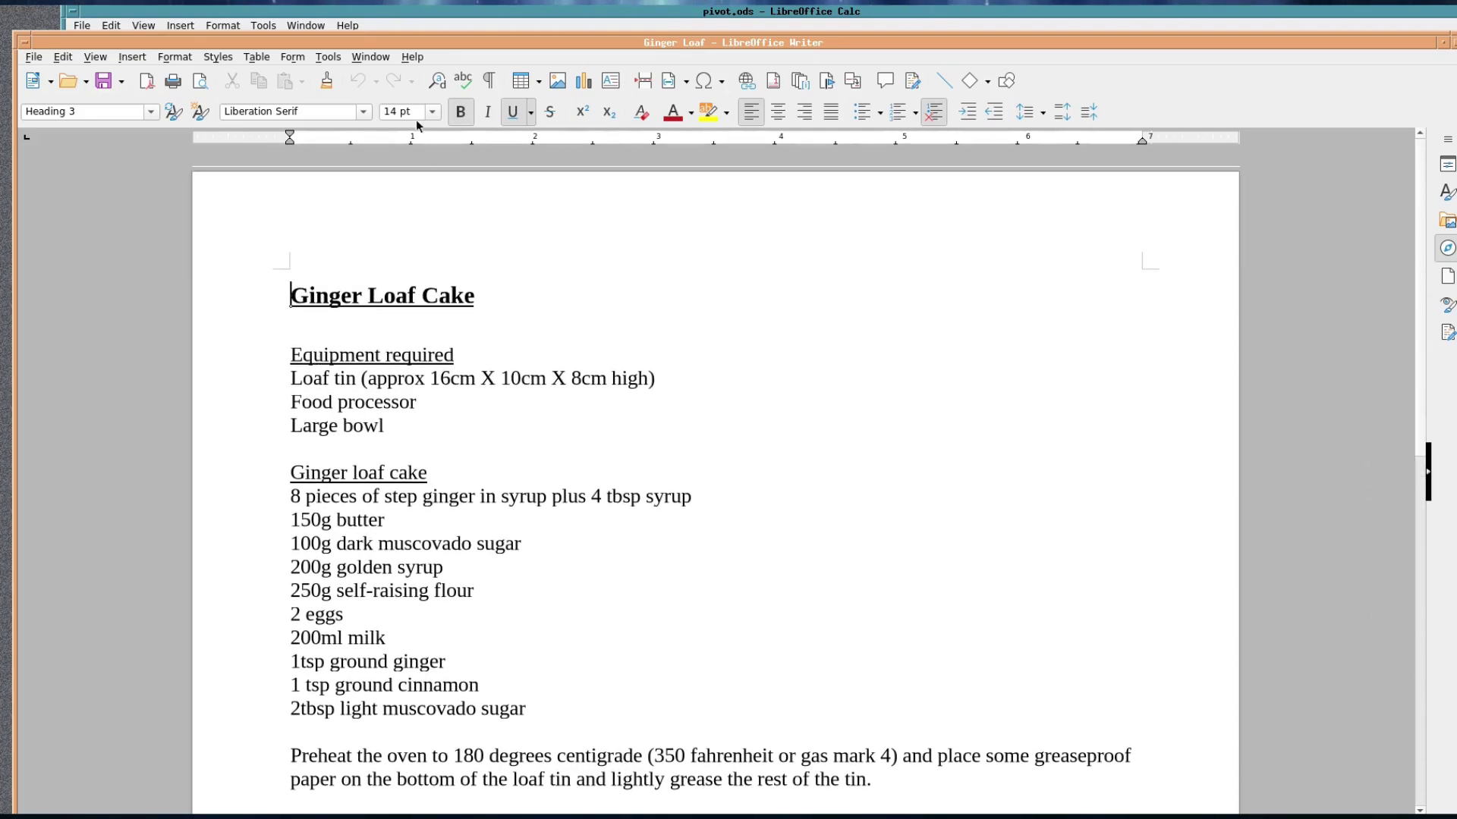
click(324, 8)
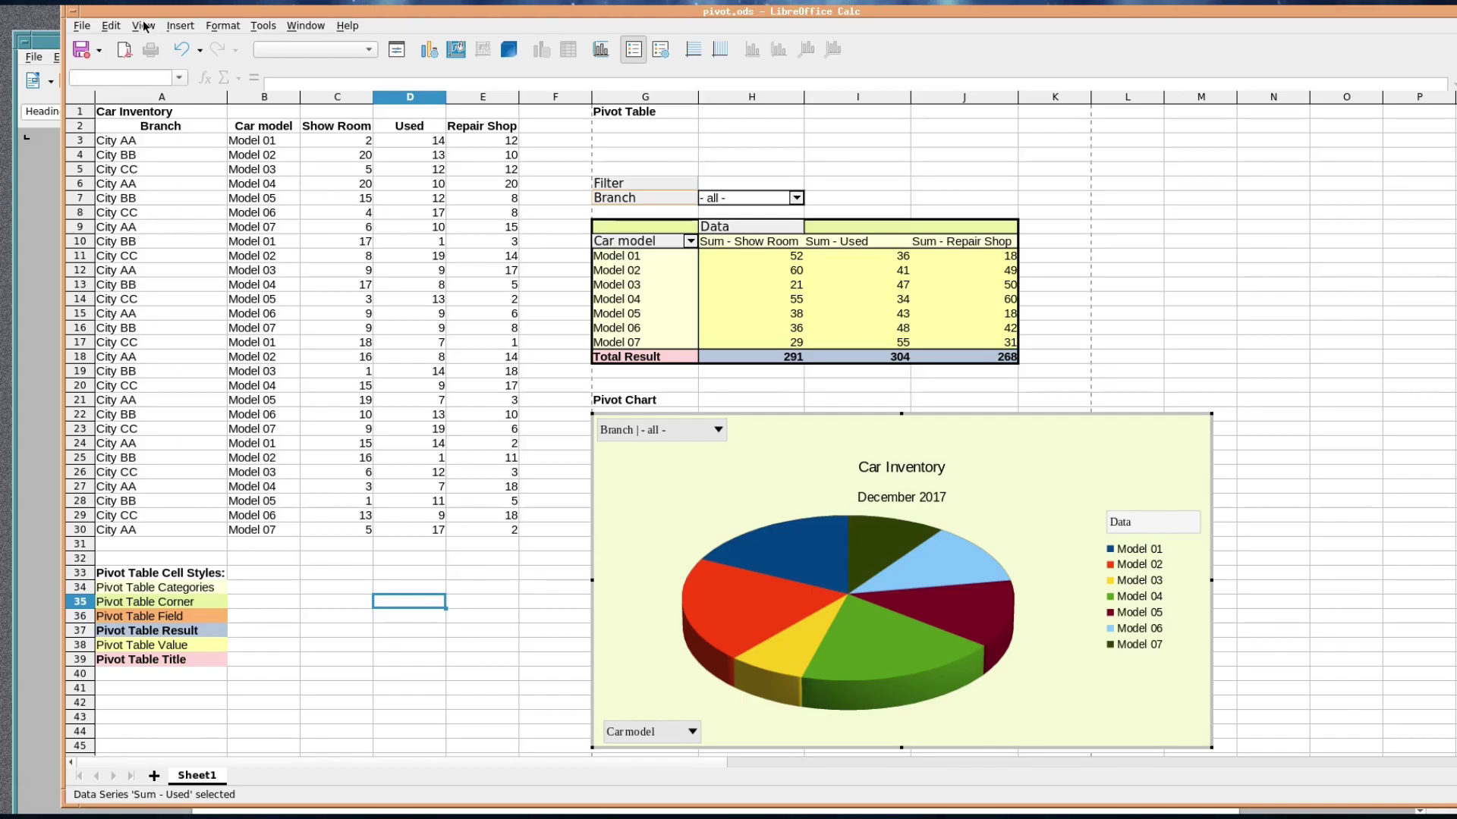
click(82, 29)
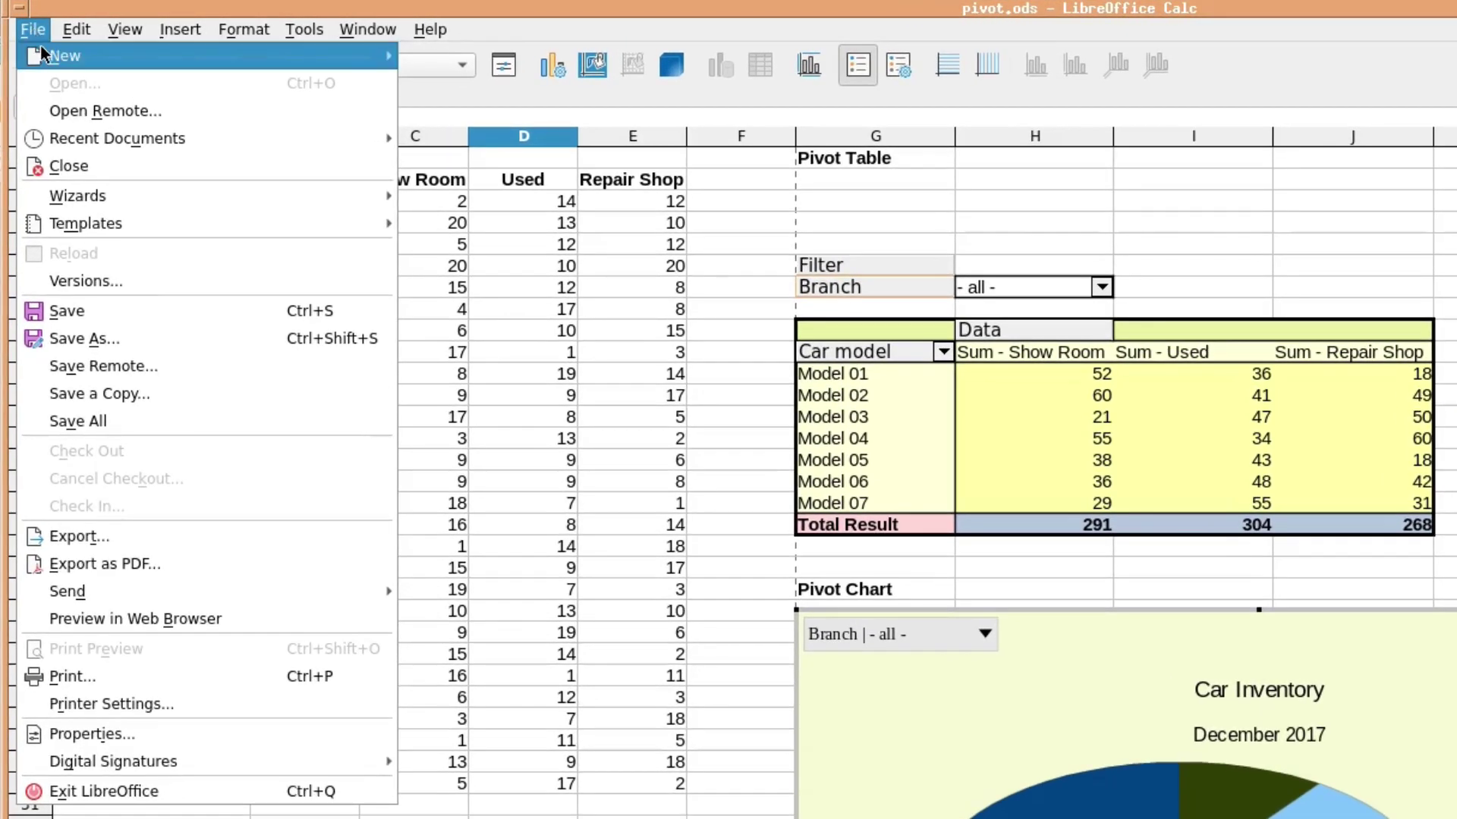
mouse_move(88, 37)
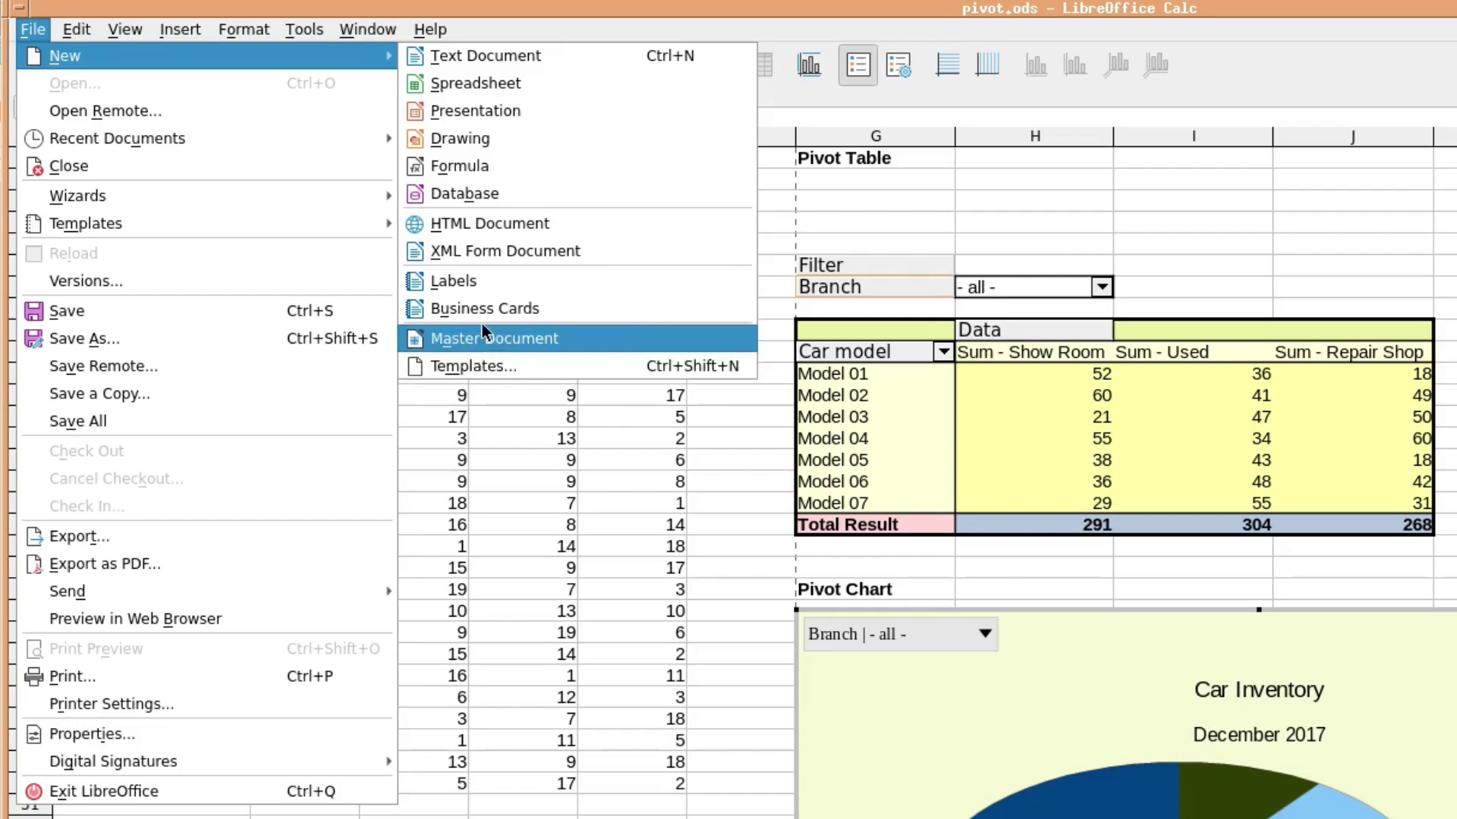
click(386, 6)
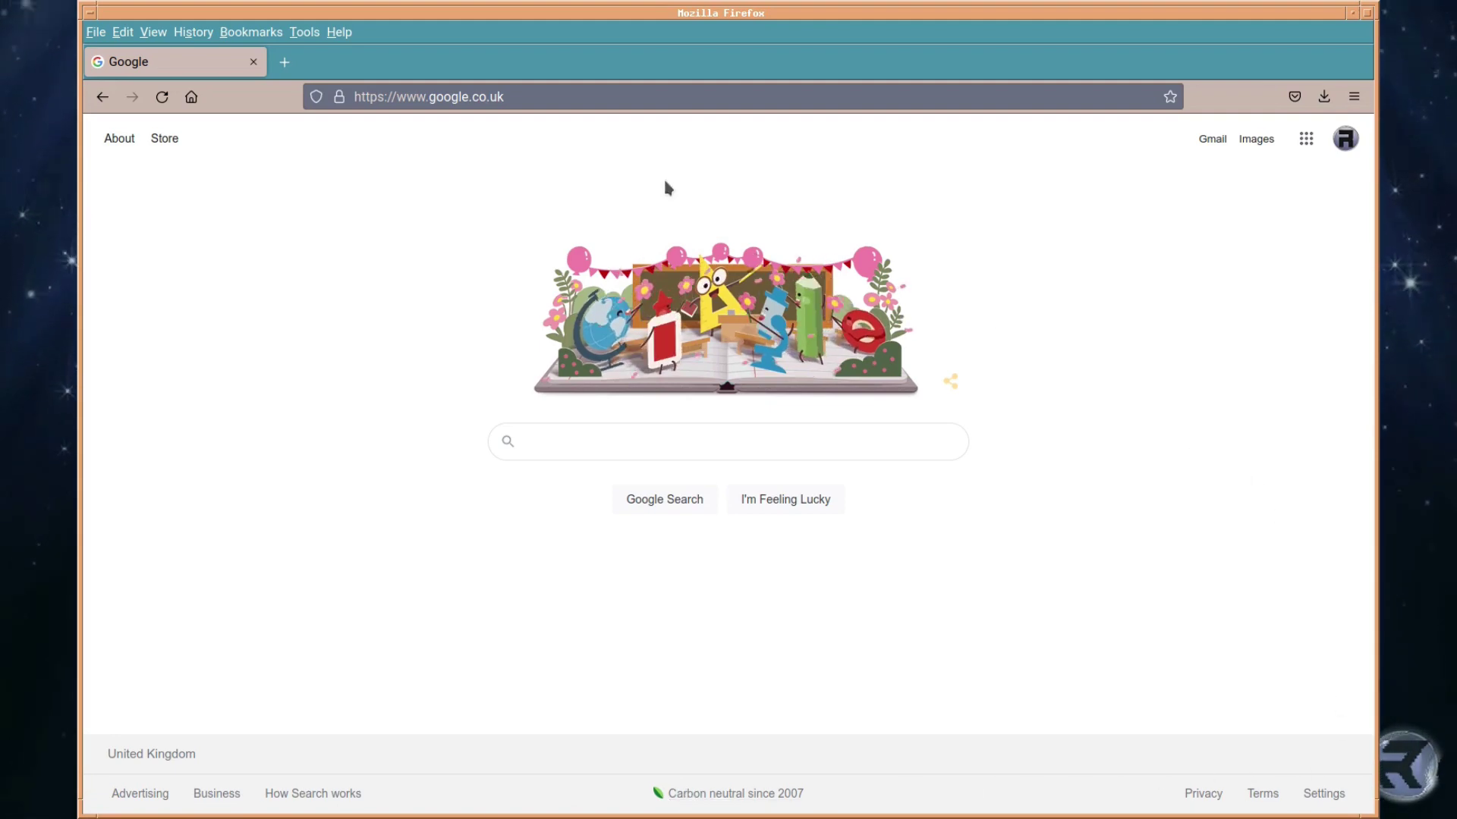
click(94, 32)
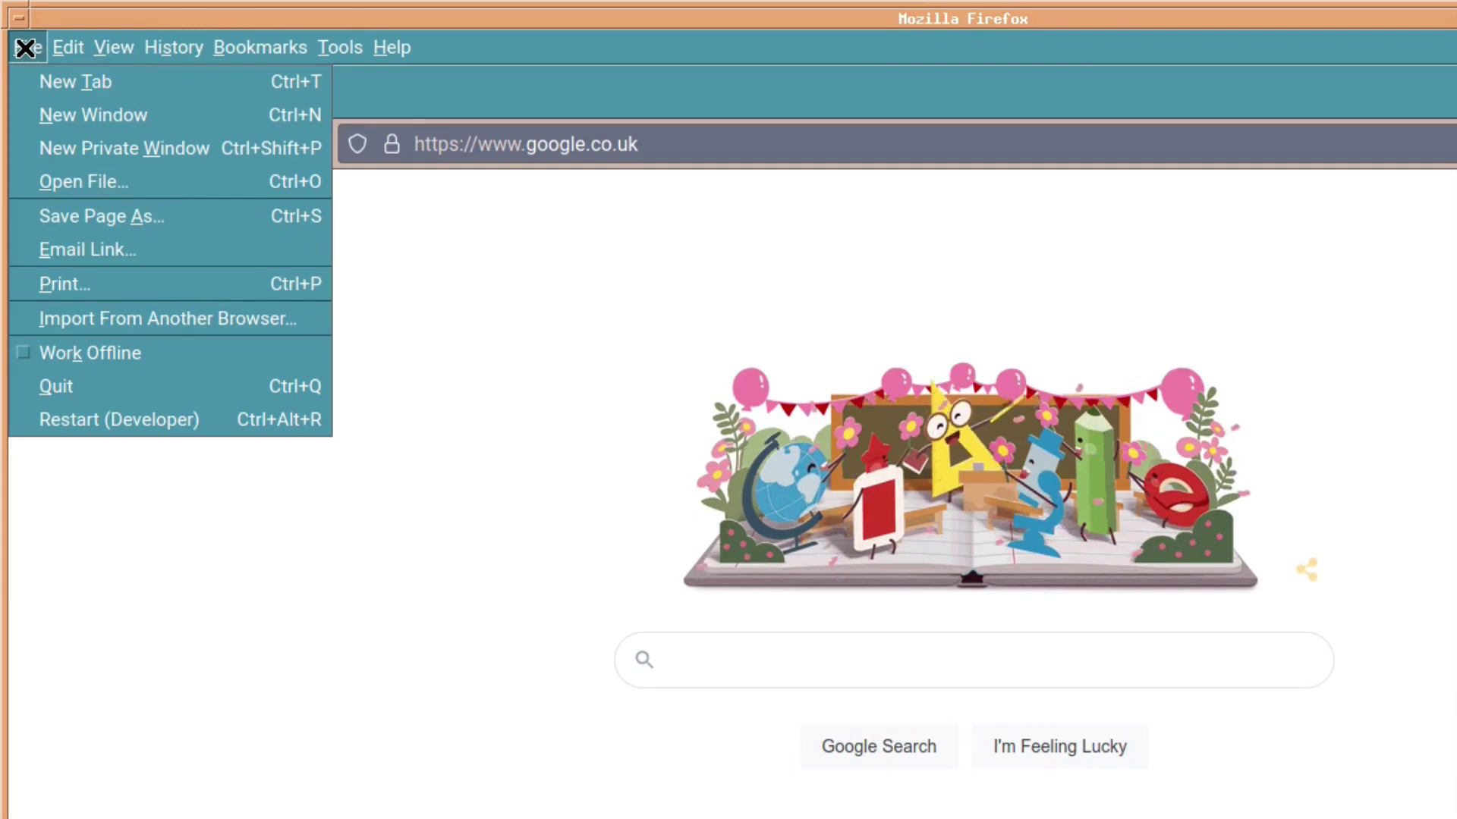
mouse_move(76, 50)
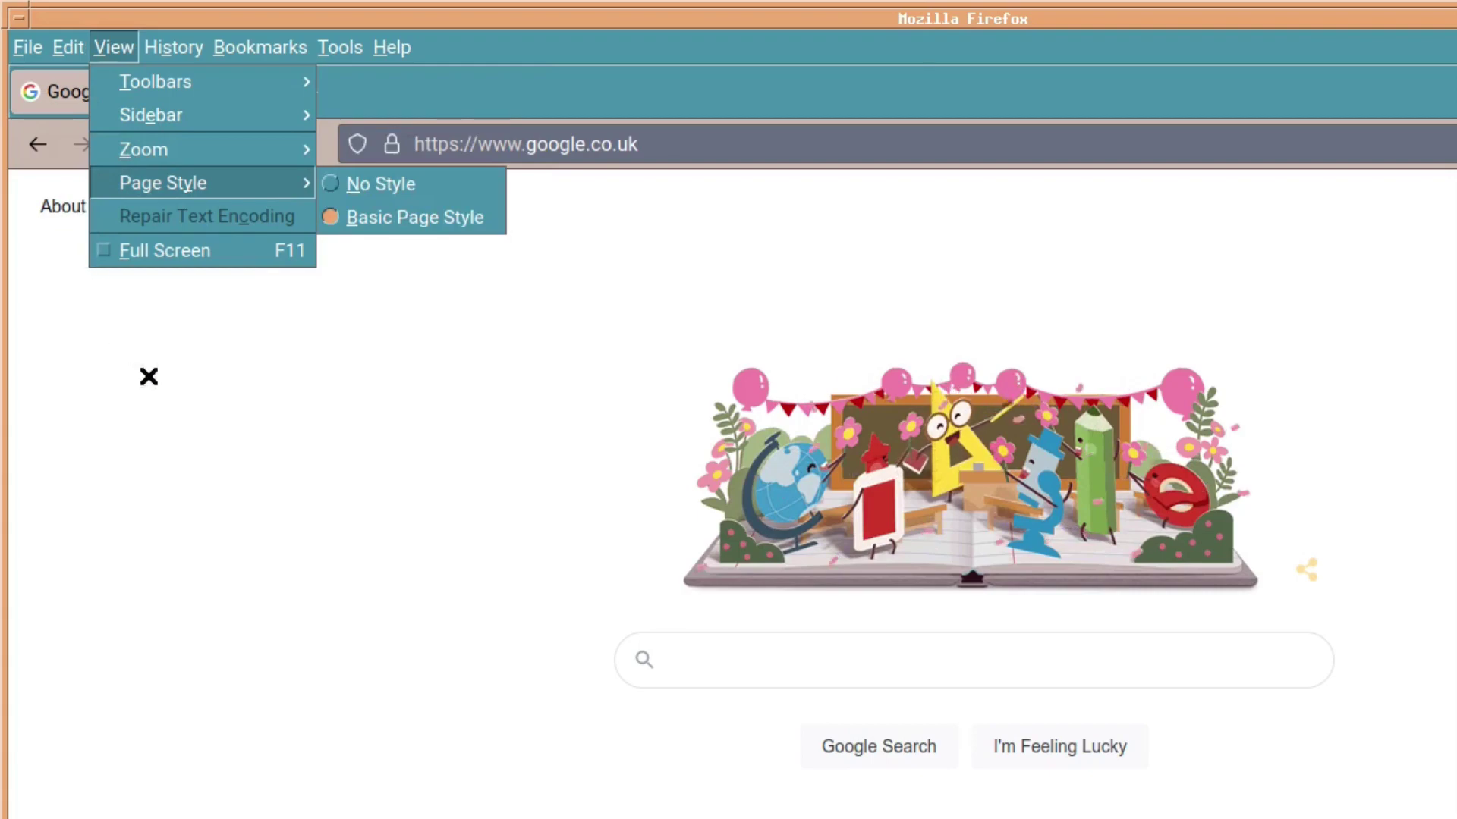
click(268, 255)
click(325, 49)
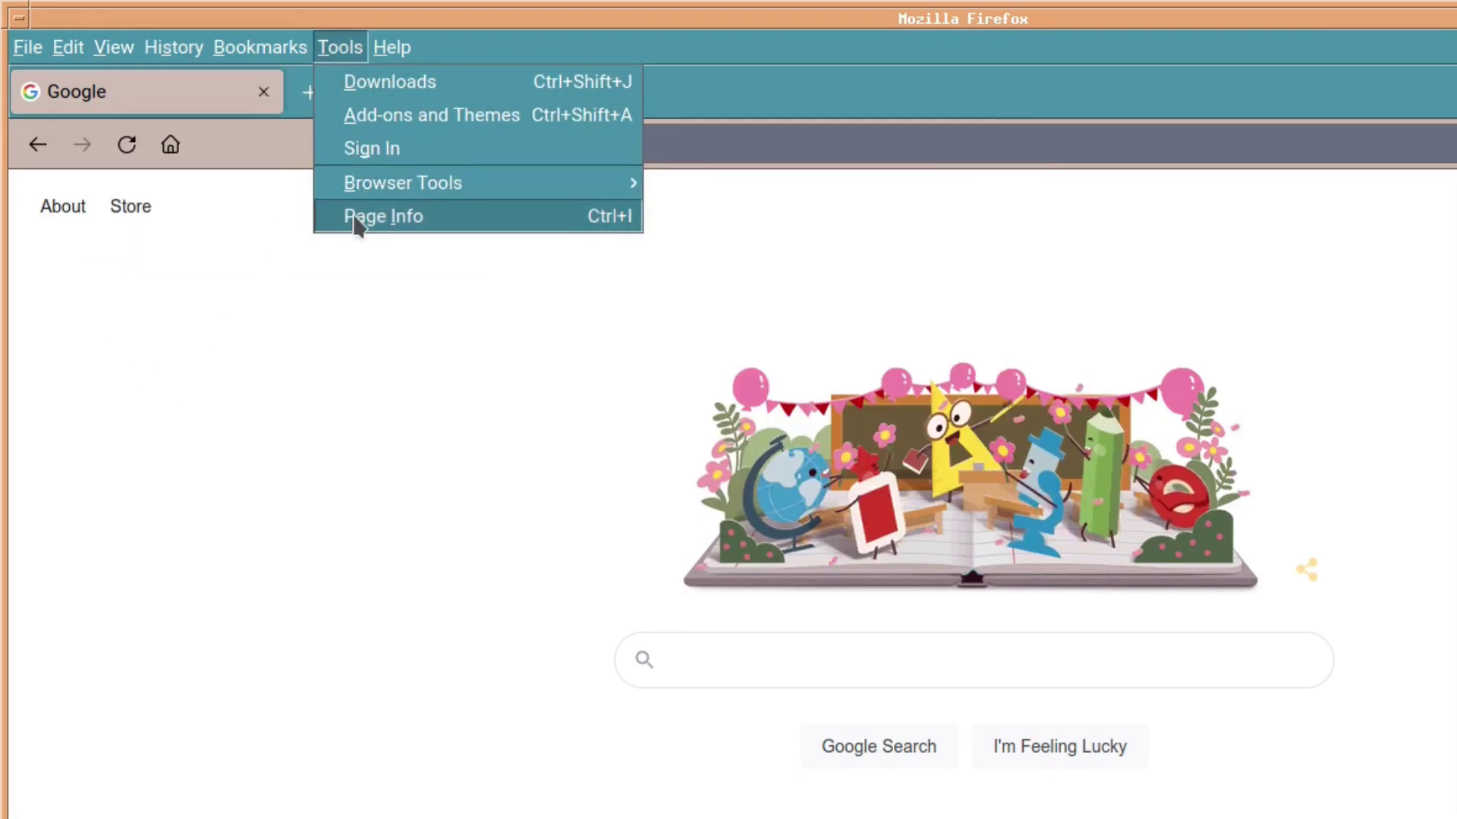
mouse_move(365, 182)
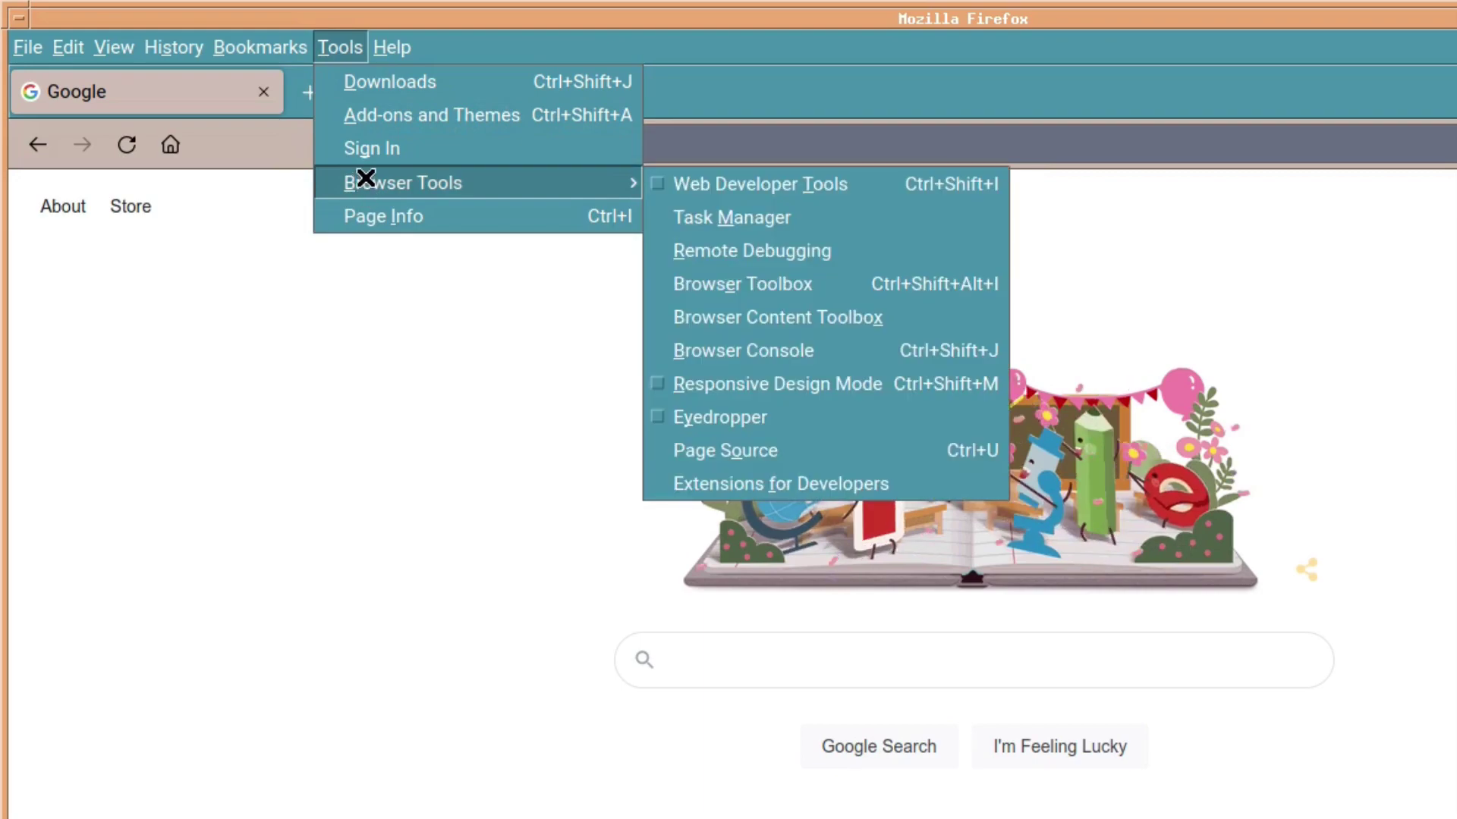
mouse_move(374, 46)
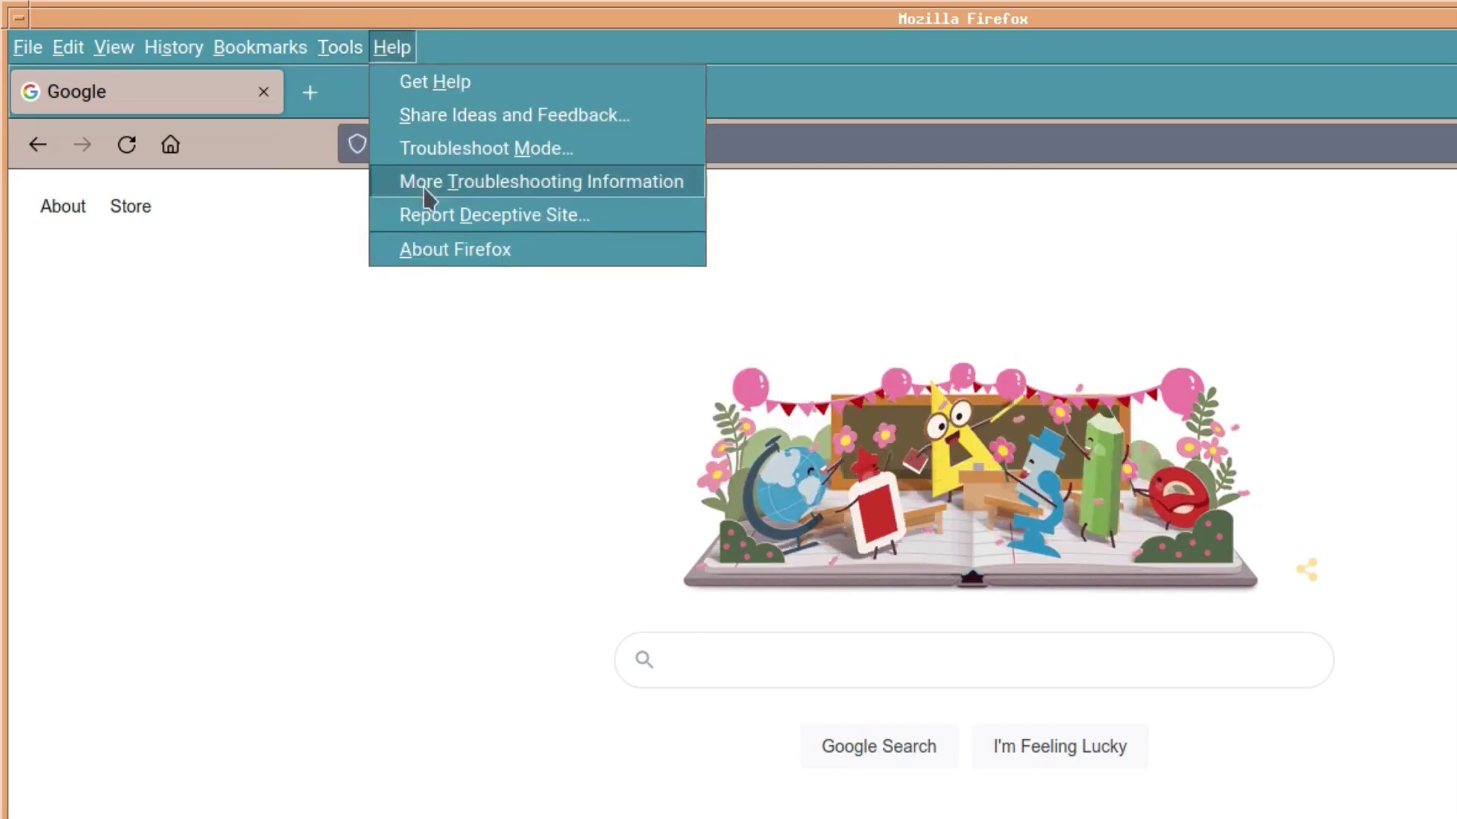
Step: Review the extensions, themes, plugins, dictionaries, languages and recommendations in Firefox's Add-ons Manager
click(431, 254)
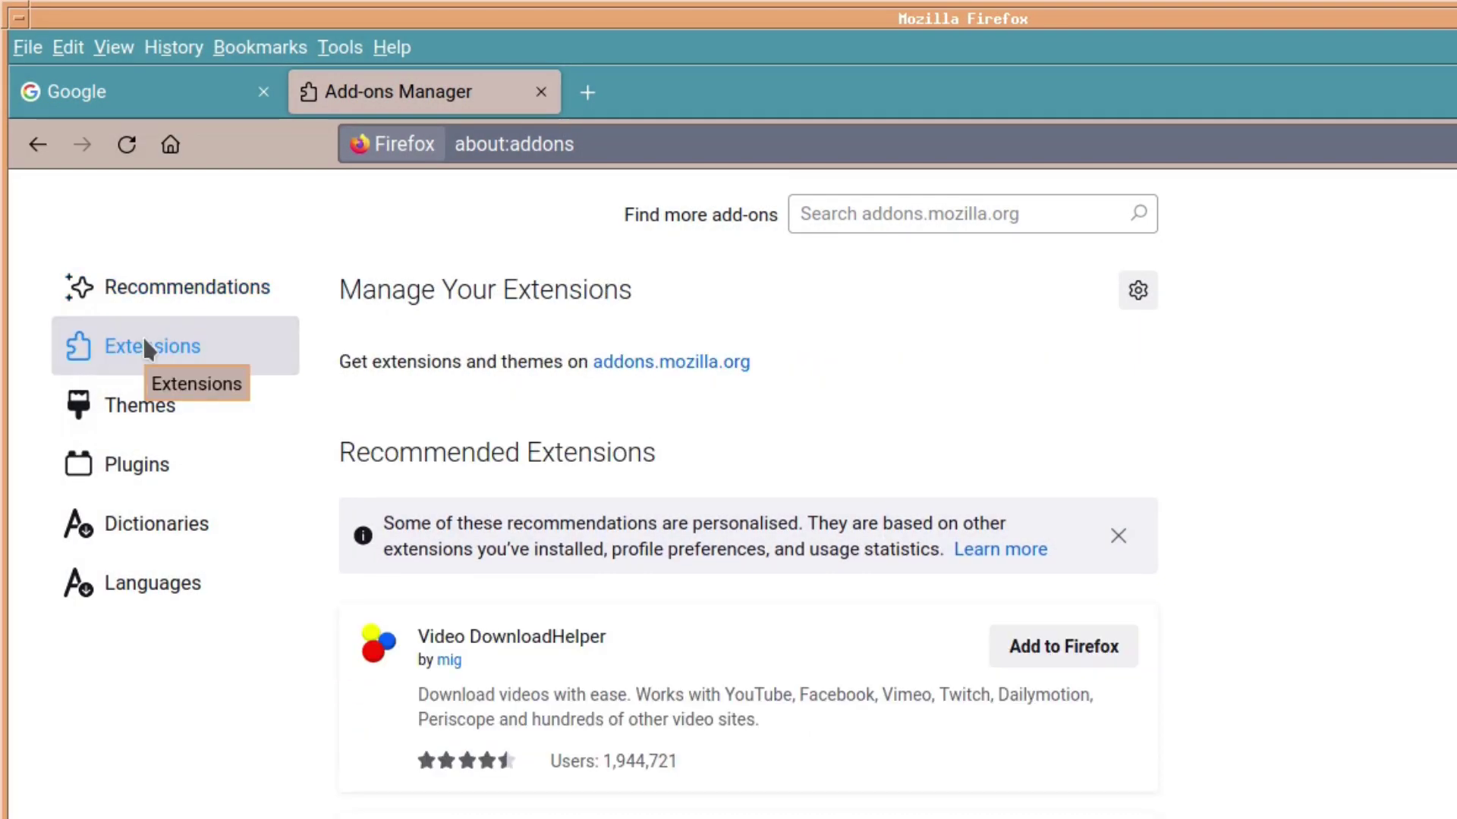
scroll(597, 673, down, 6)
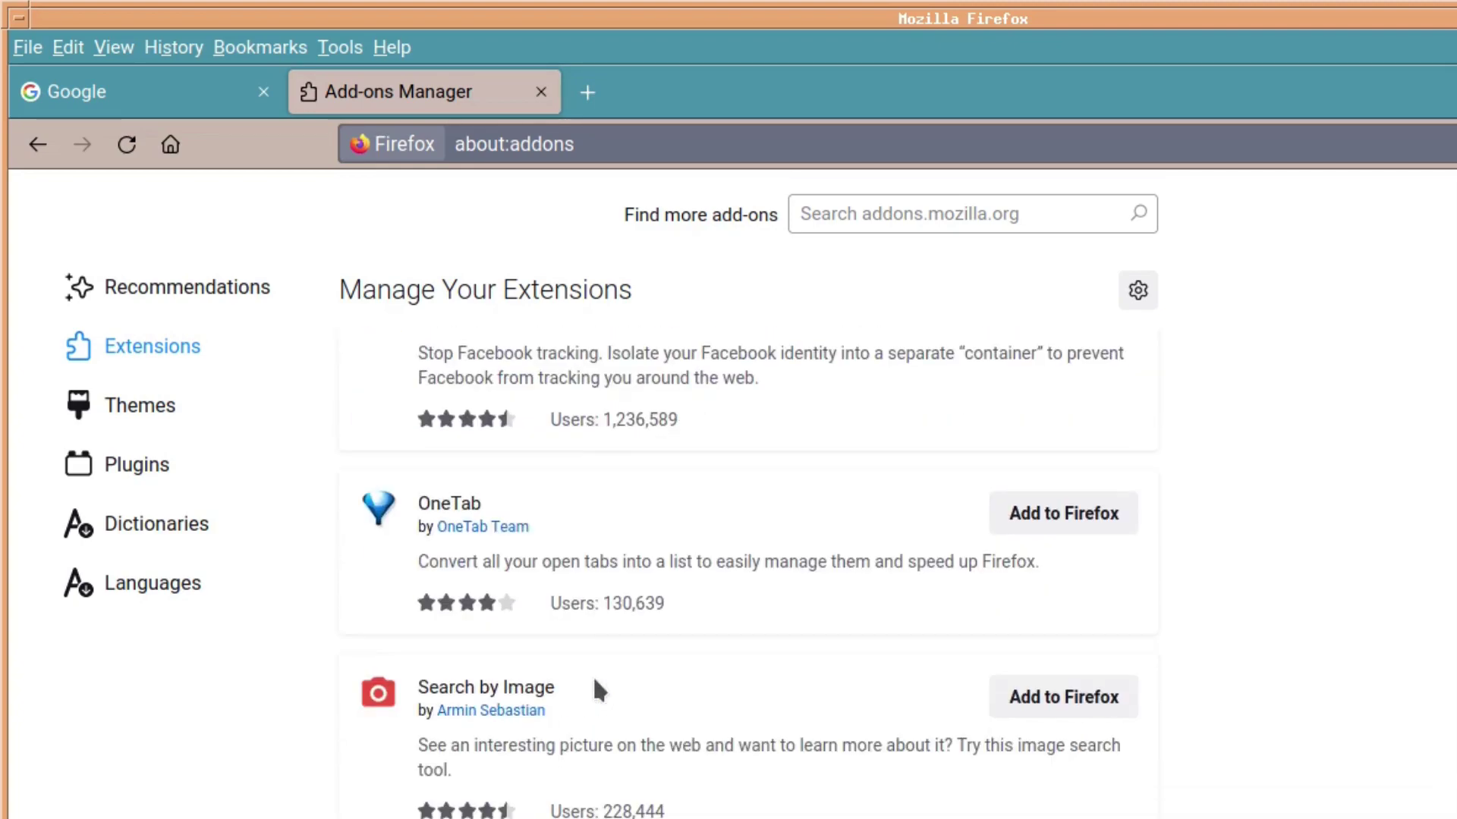
scroll(593, 675, up, 6)
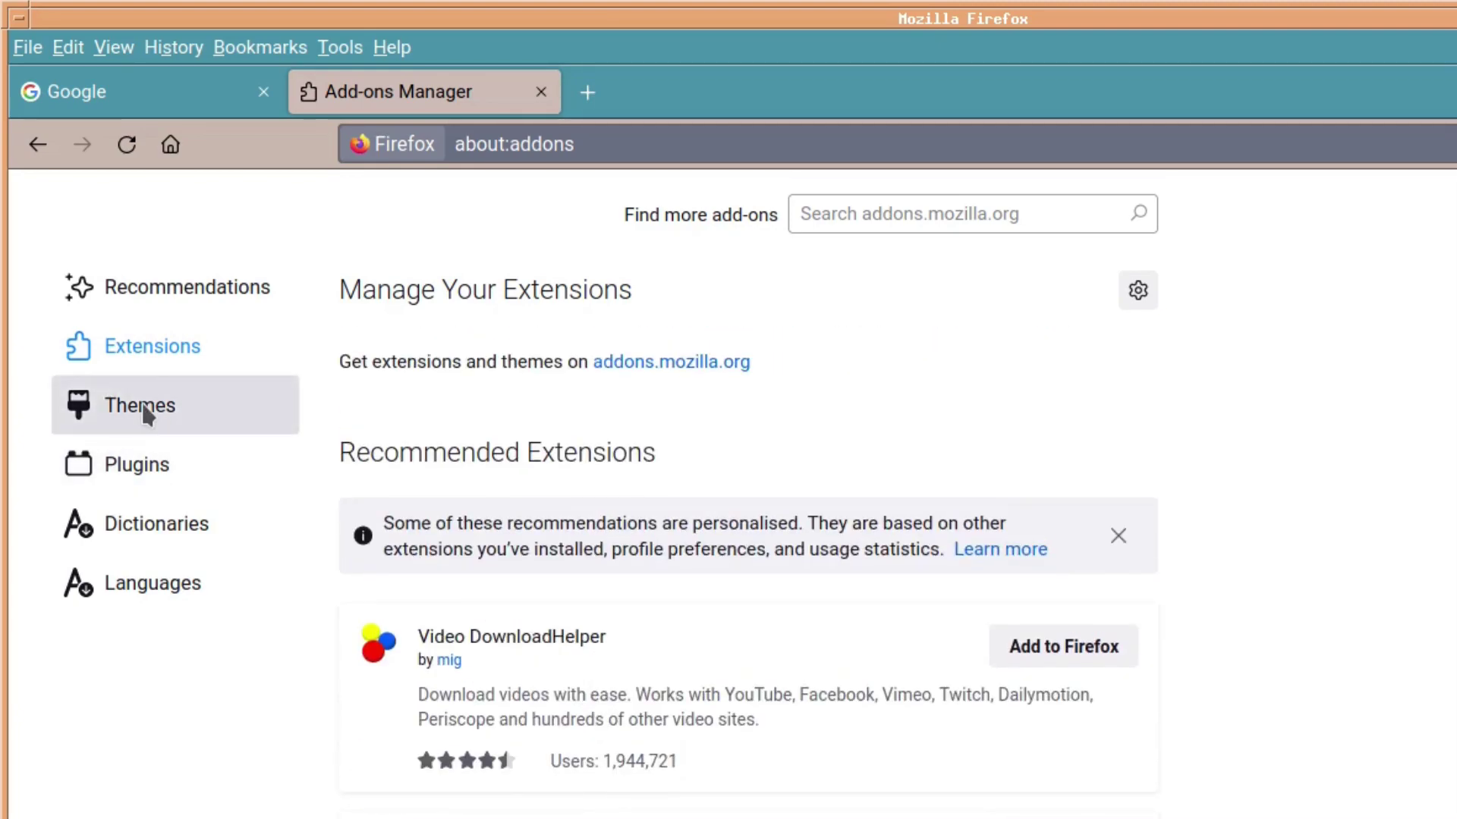
click(145, 410)
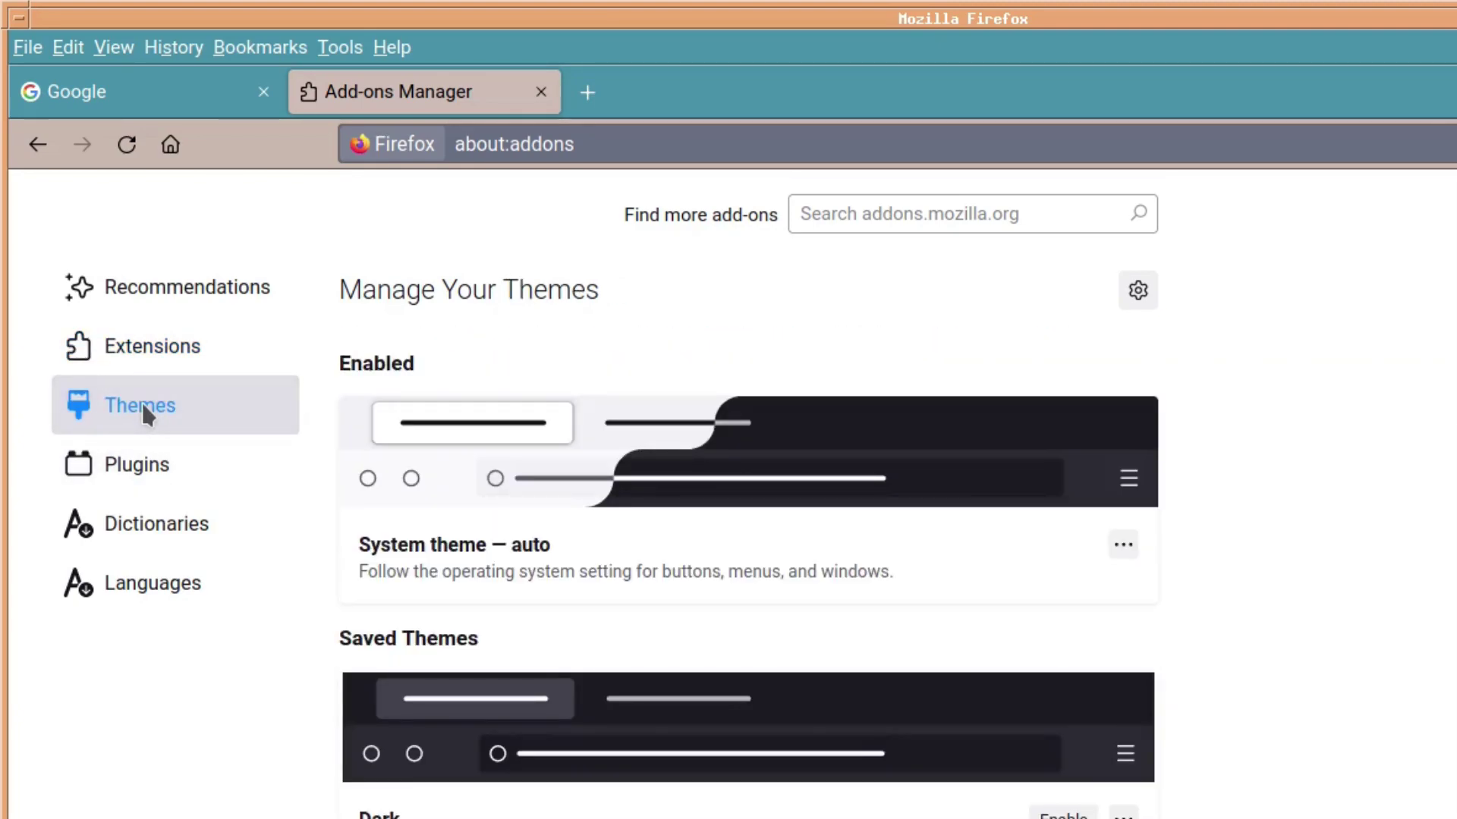
click(138, 477)
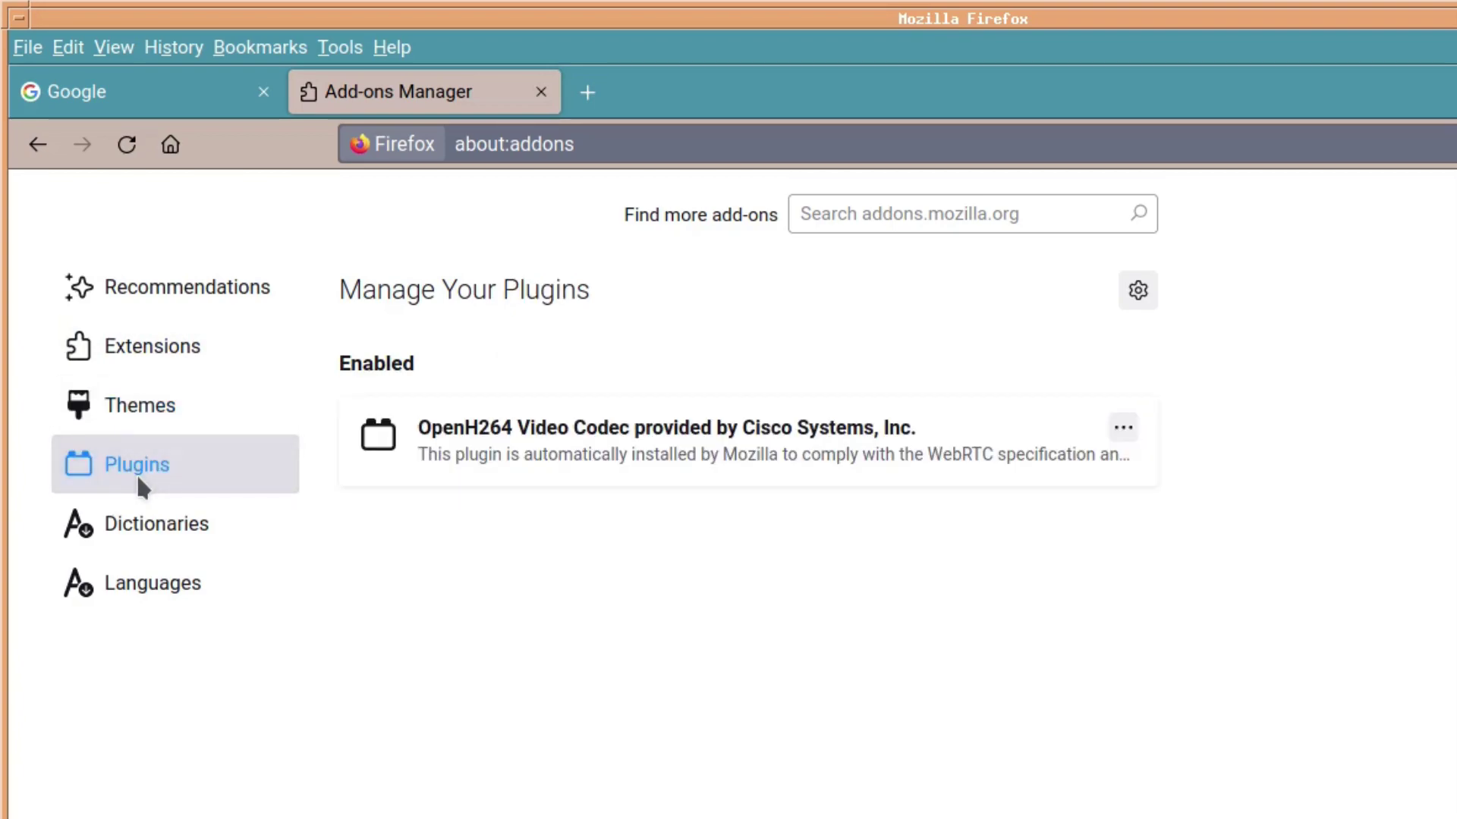
click(97, 539)
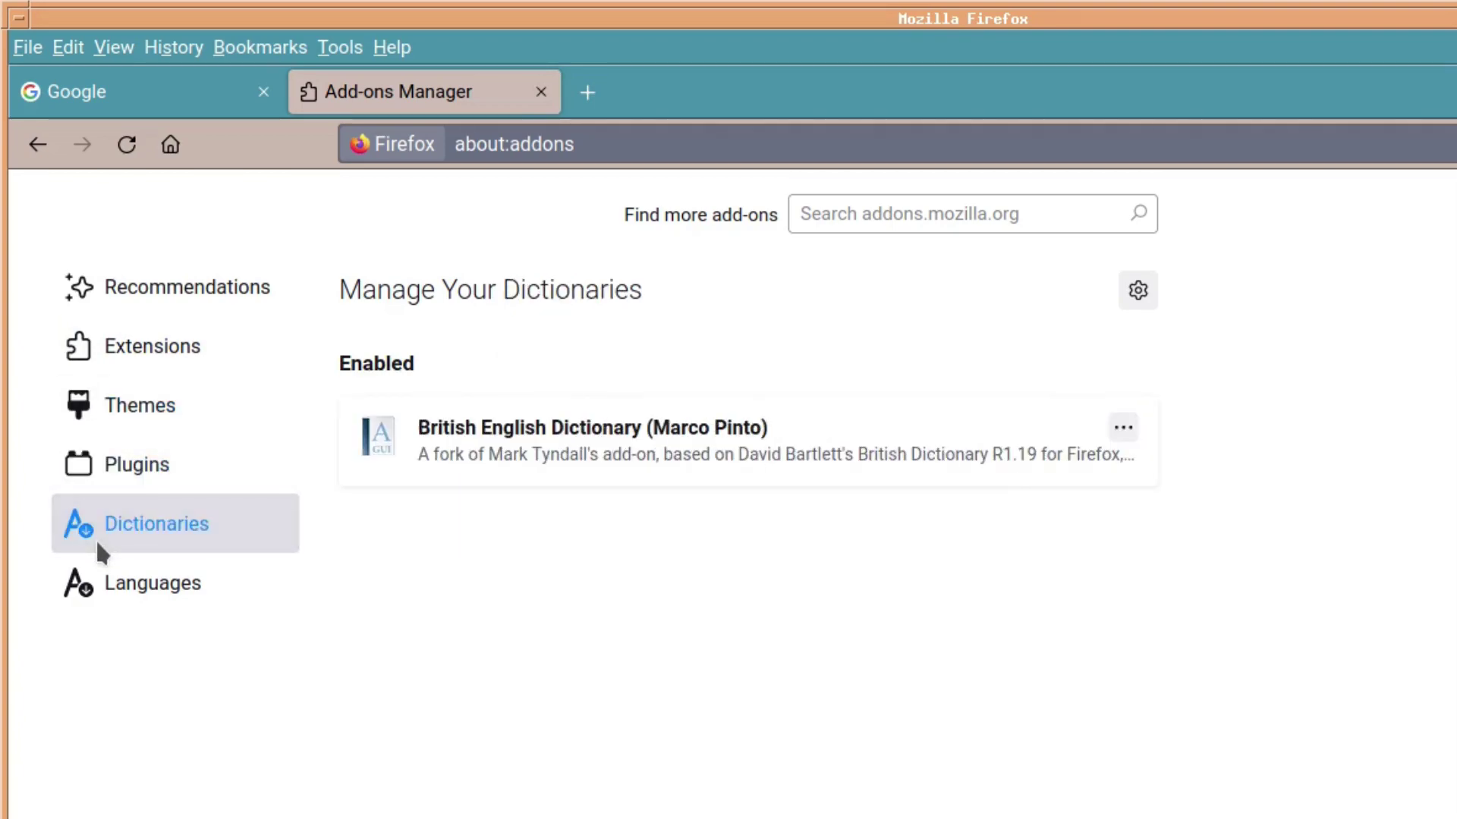
click(121, 582)
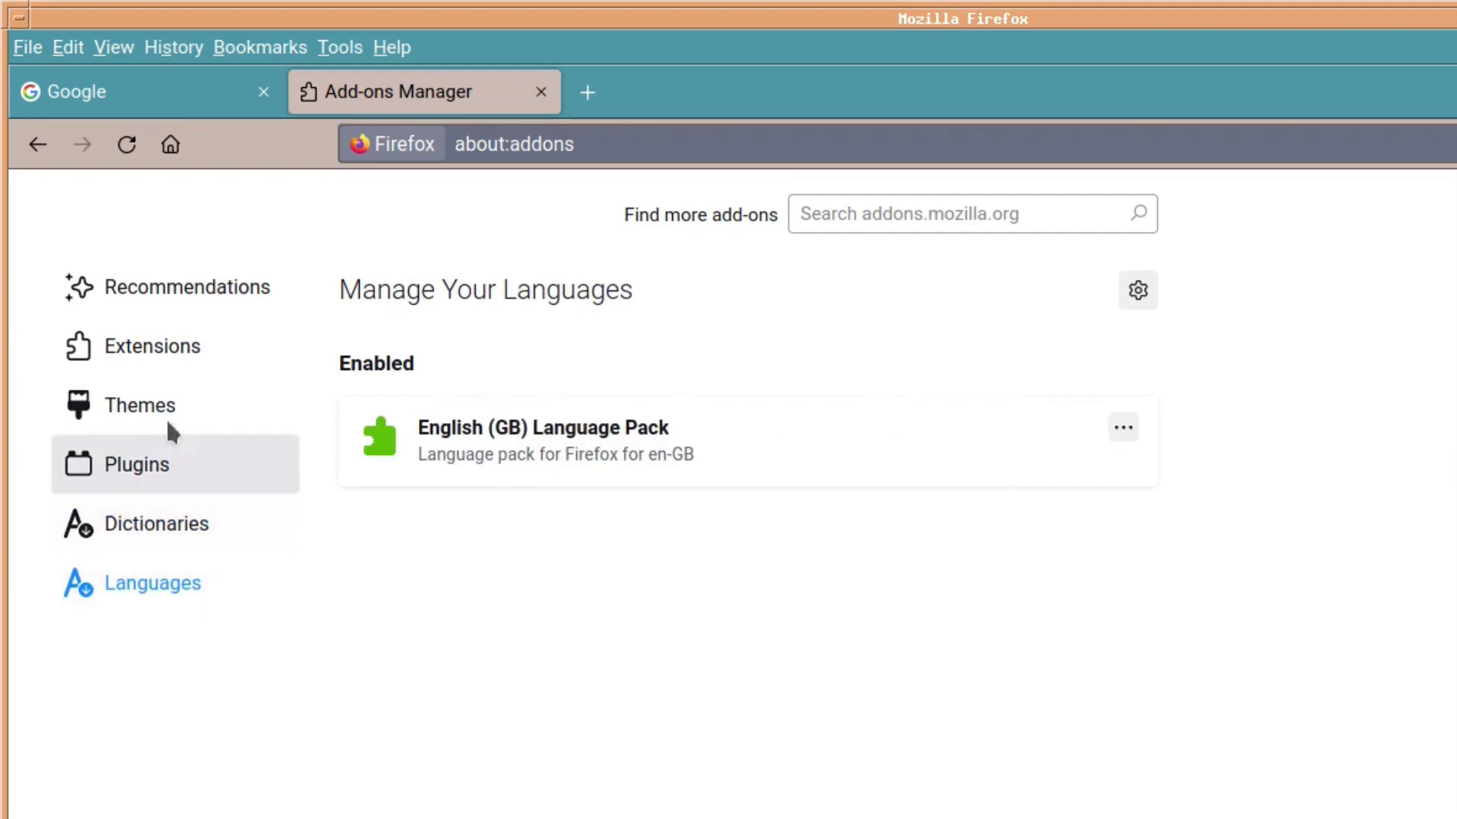
click(157, 273)
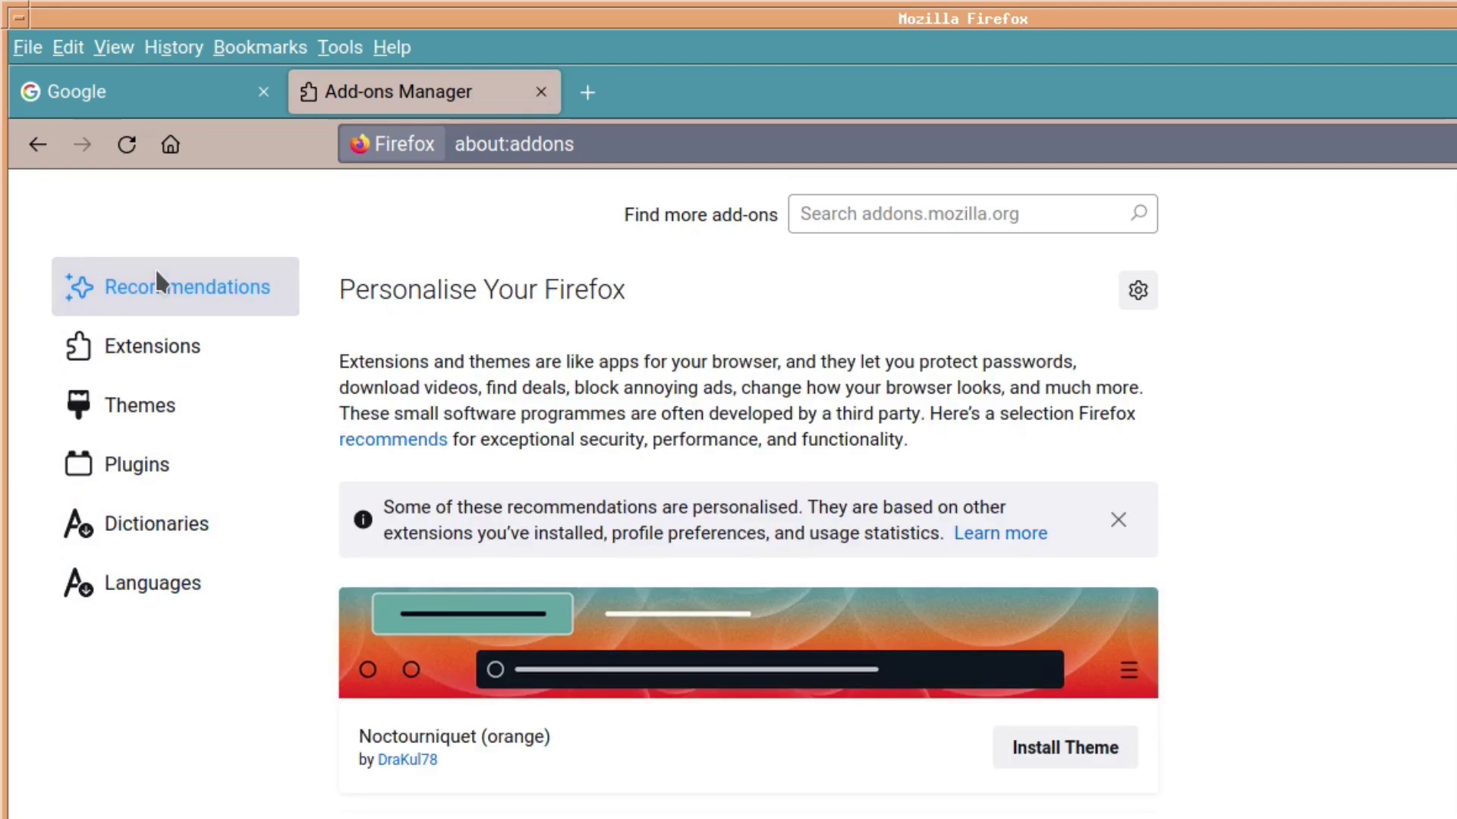
click(334, 48)
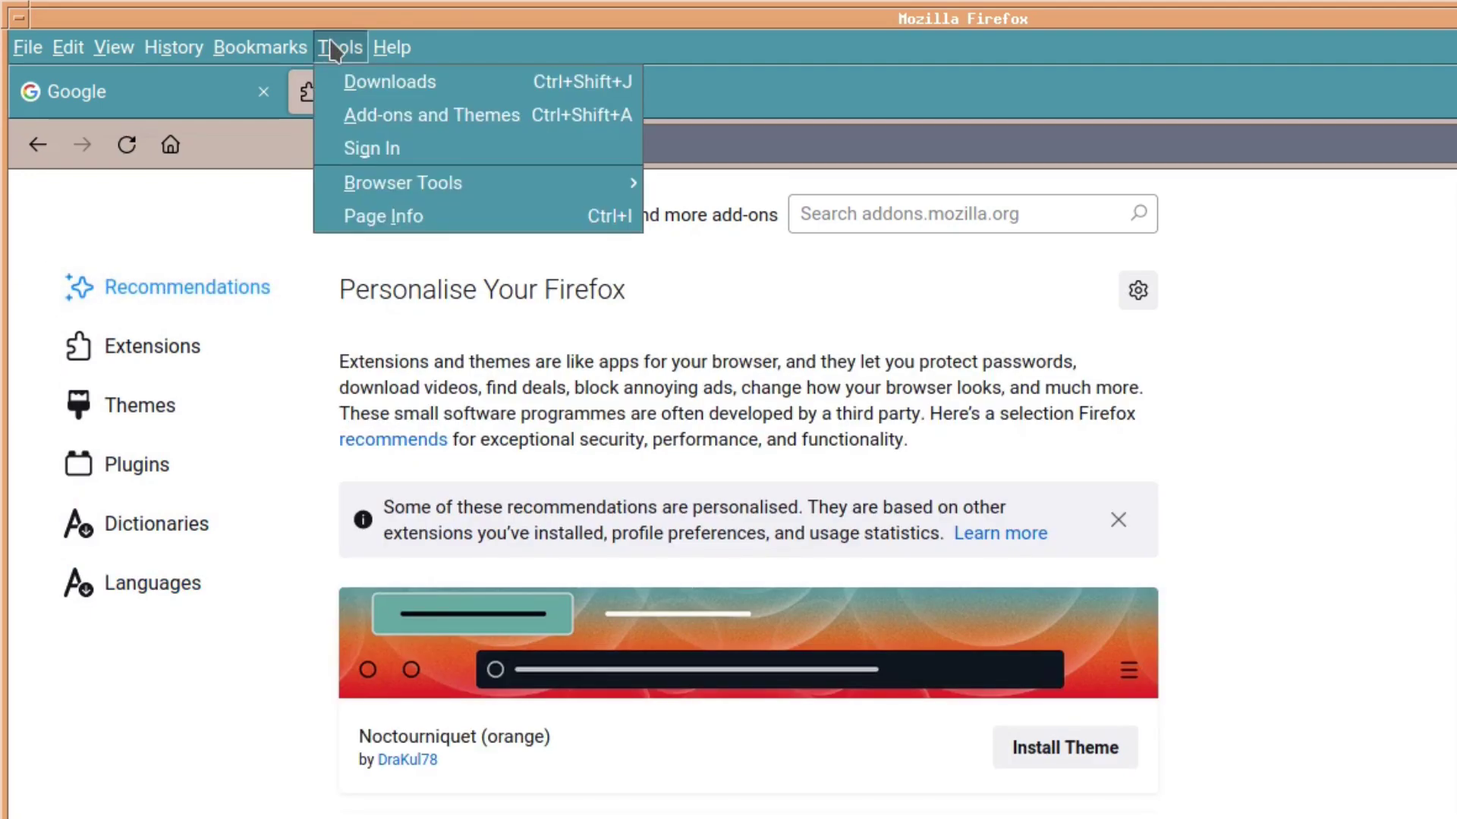
mouse_move(344, 182)
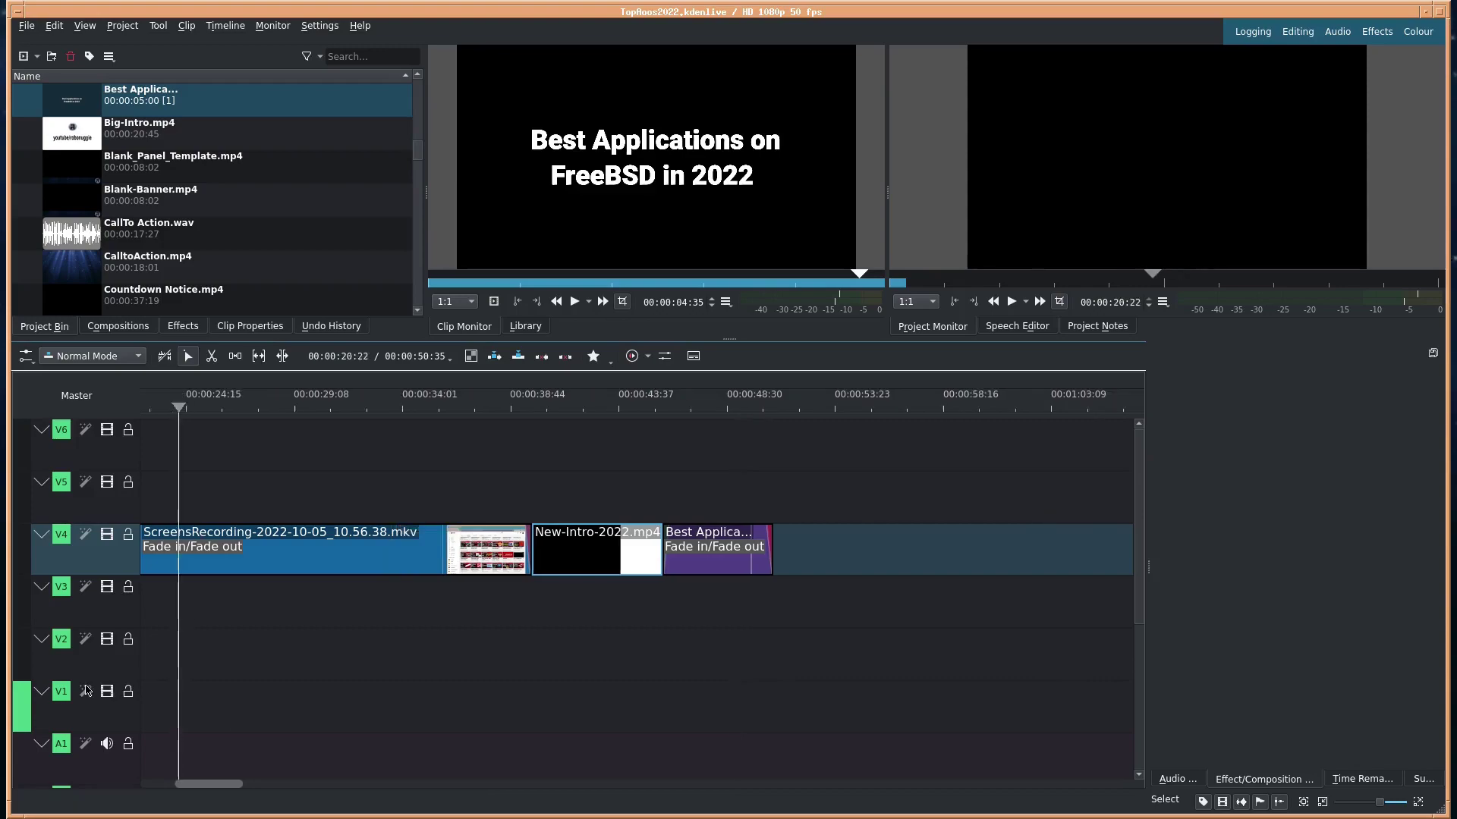
Step: Switch to the TopApps2022 project in Kdenlive, preview the opening calendar clip and return the playhead to the timeline start
key(Home)
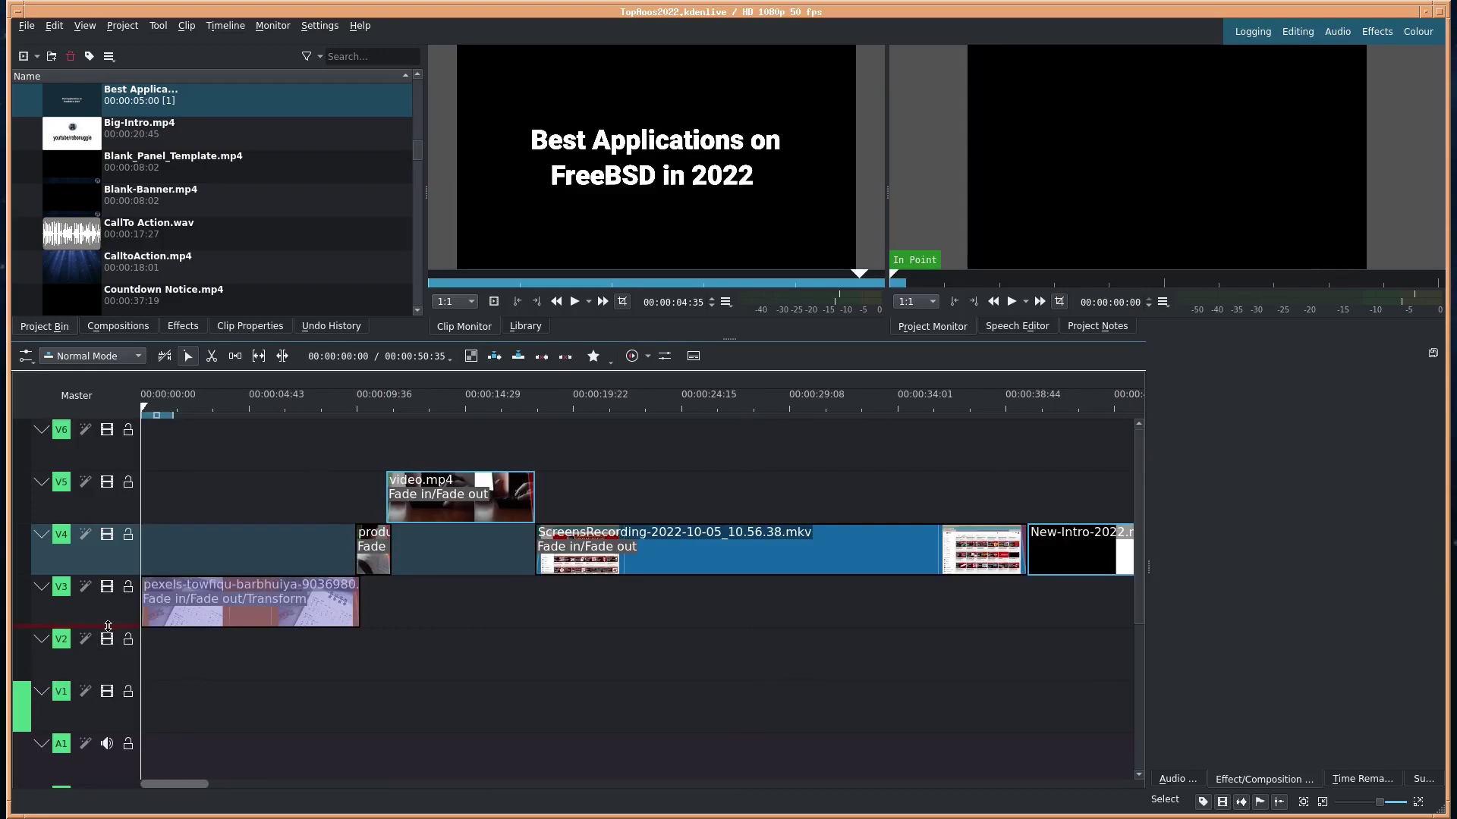
click(182, 664)
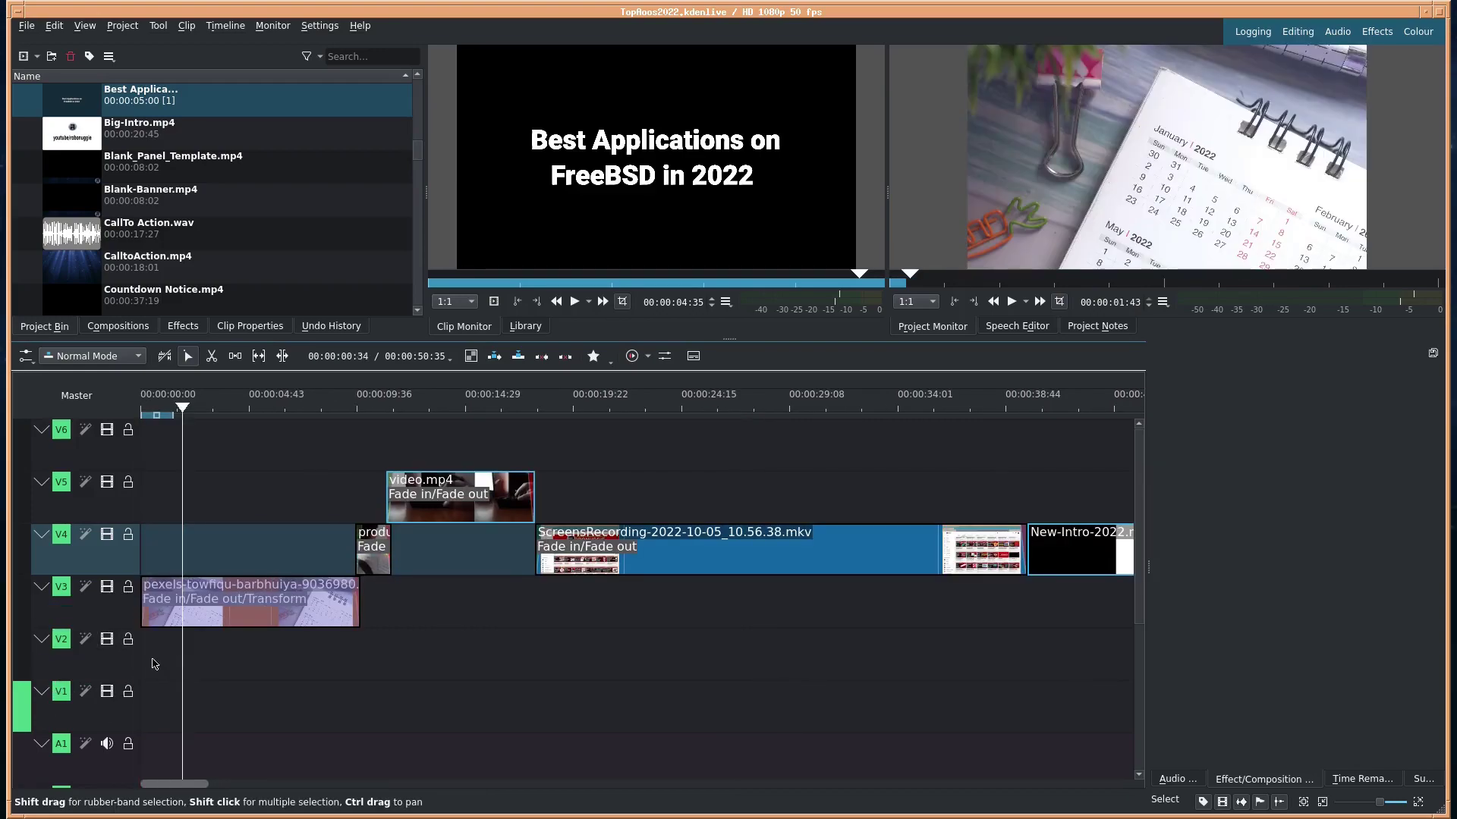
key(Home)
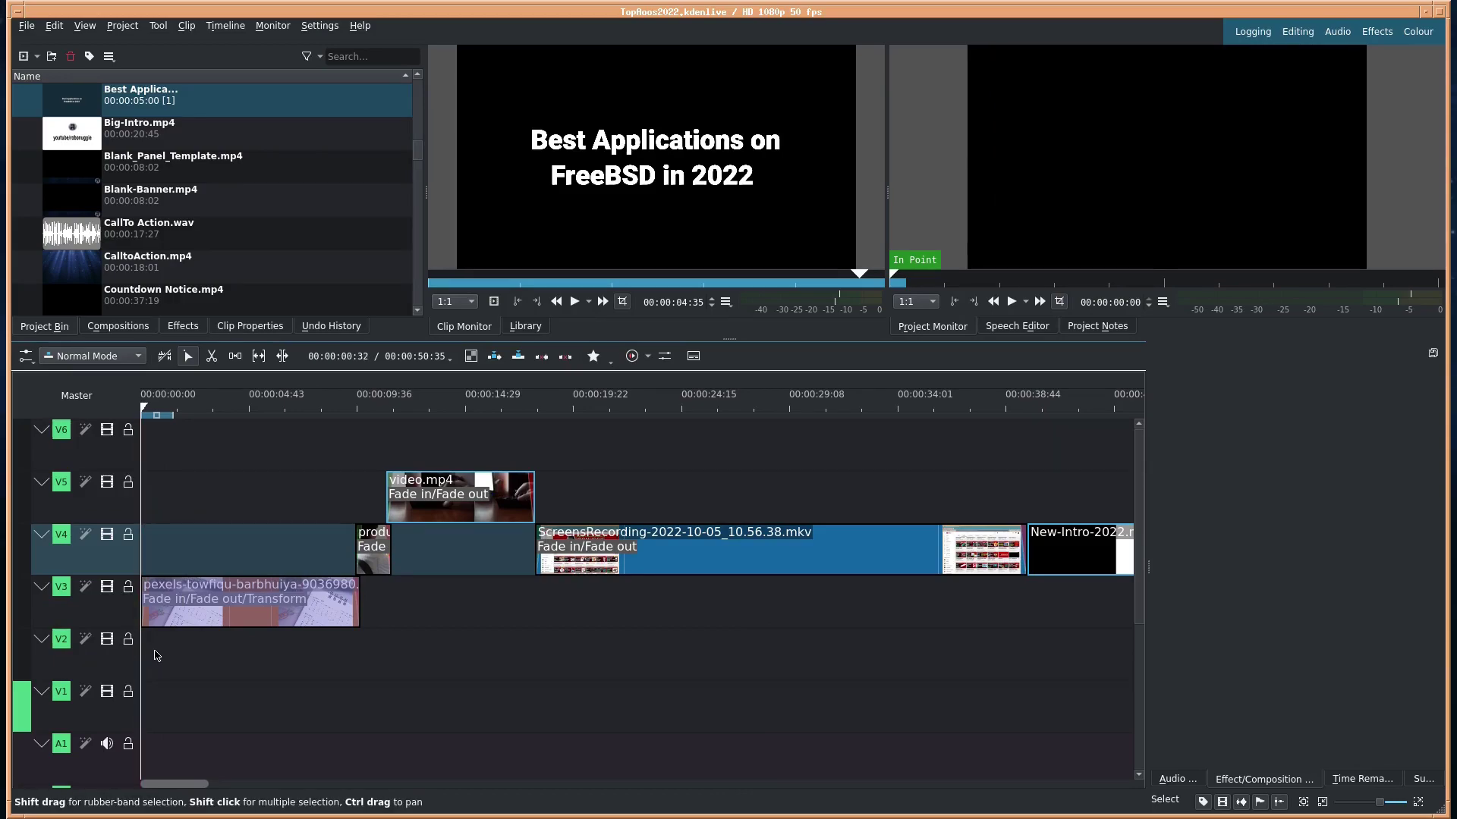
Step: Check the program version in the About Kdenlive information and close it
click(359, 29)
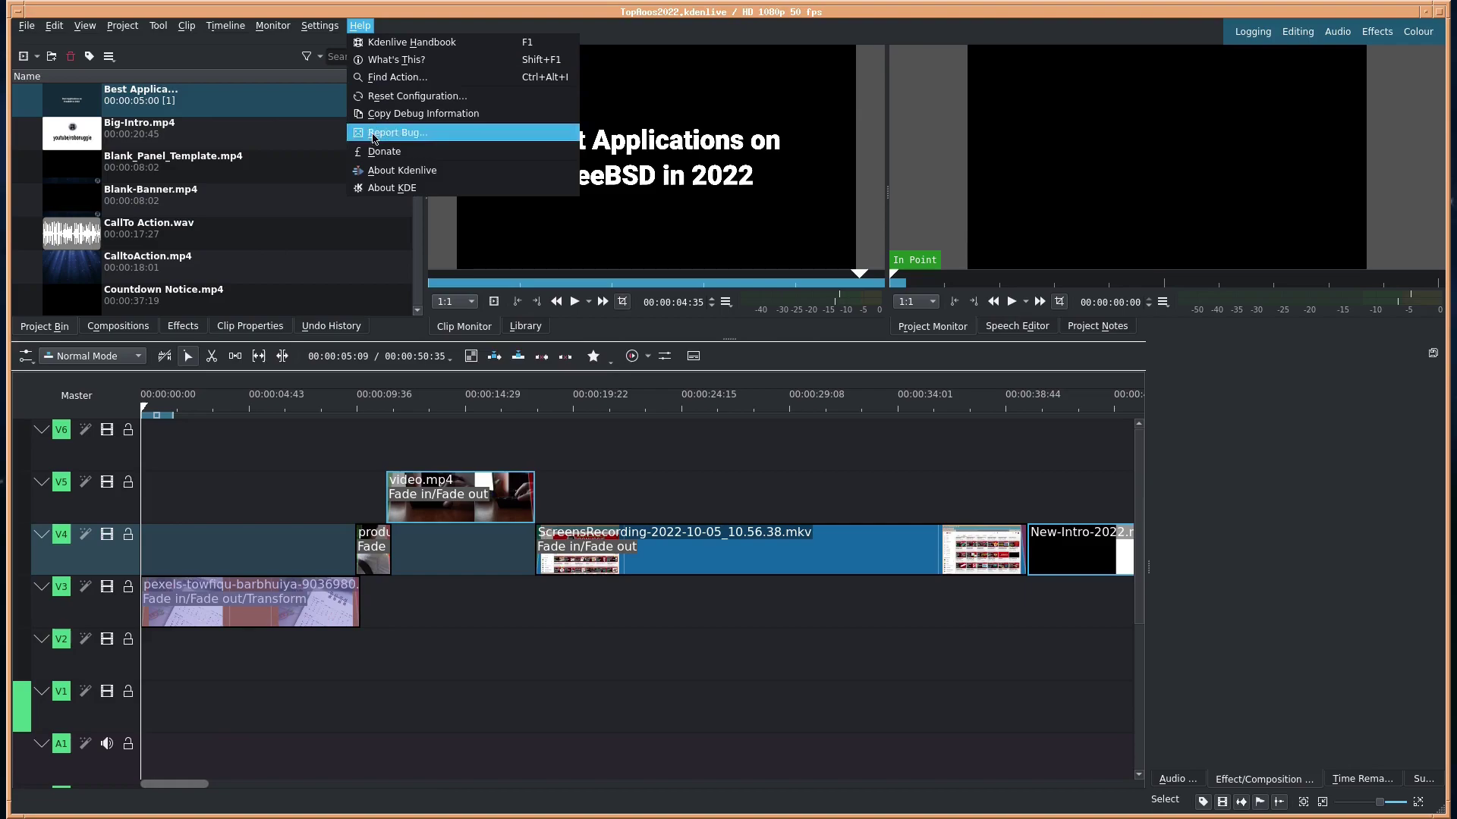
click(376, 172)
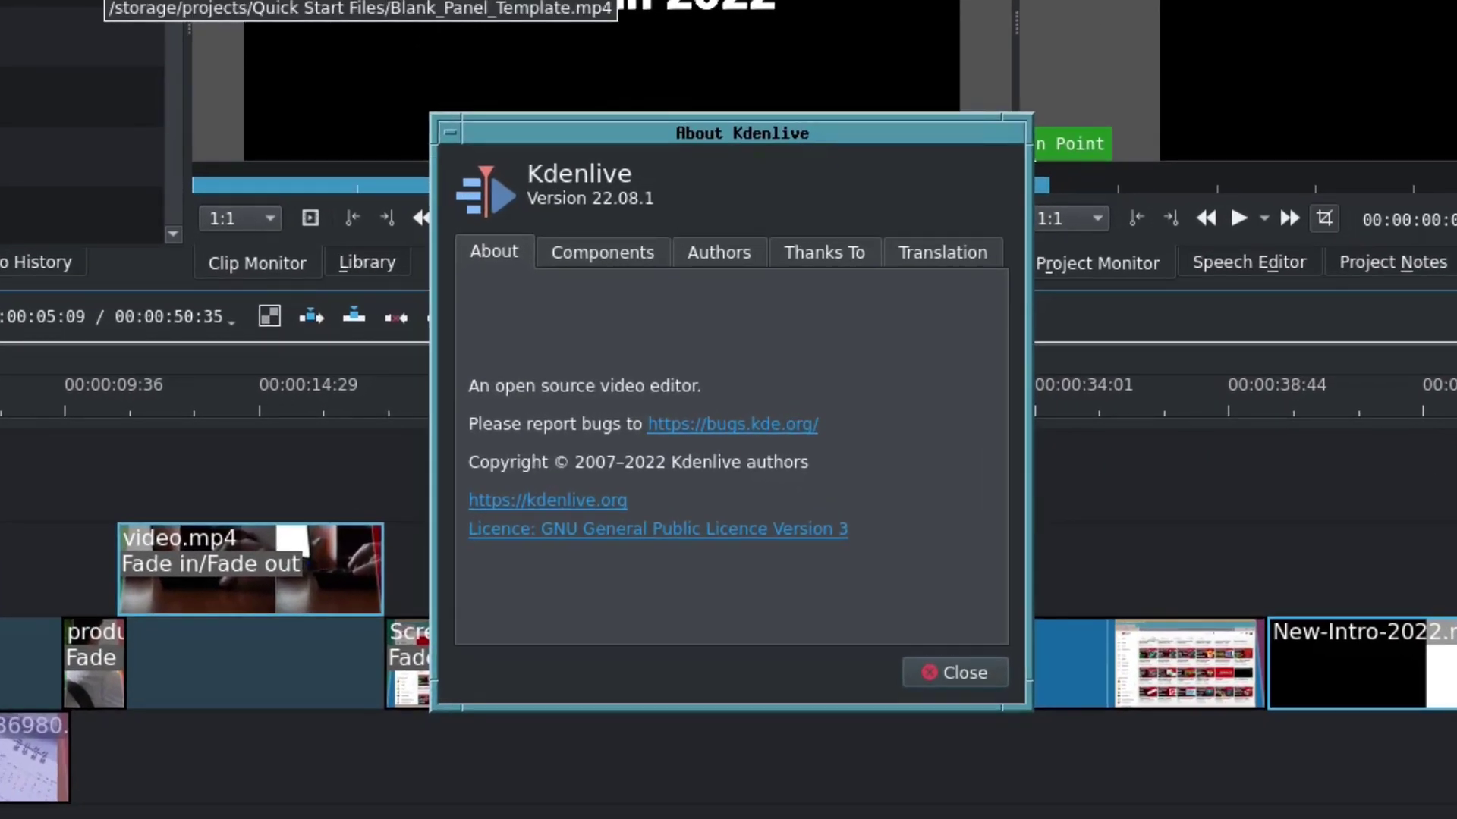
click(681, 358)
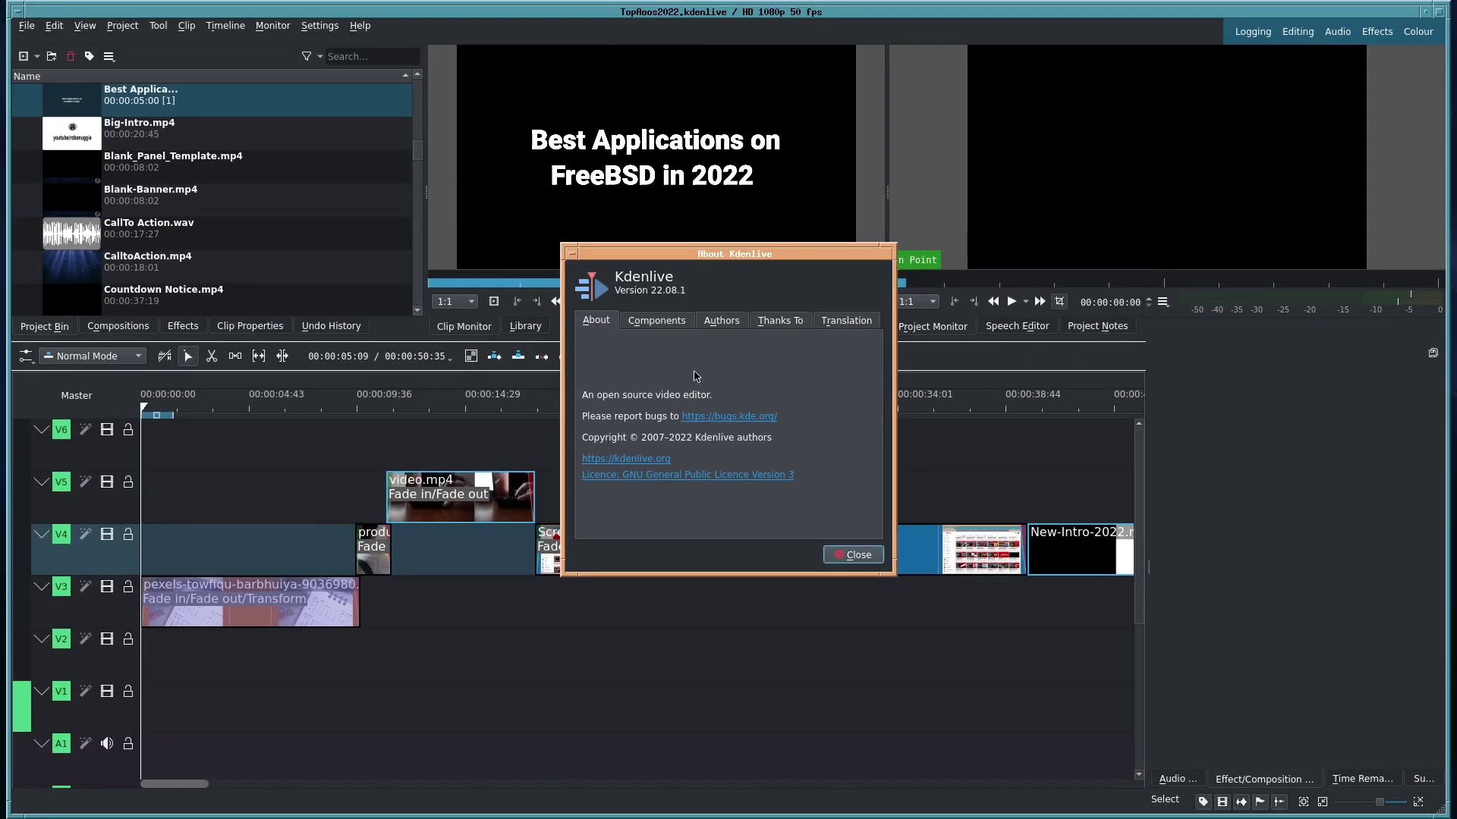
click(861, 559)
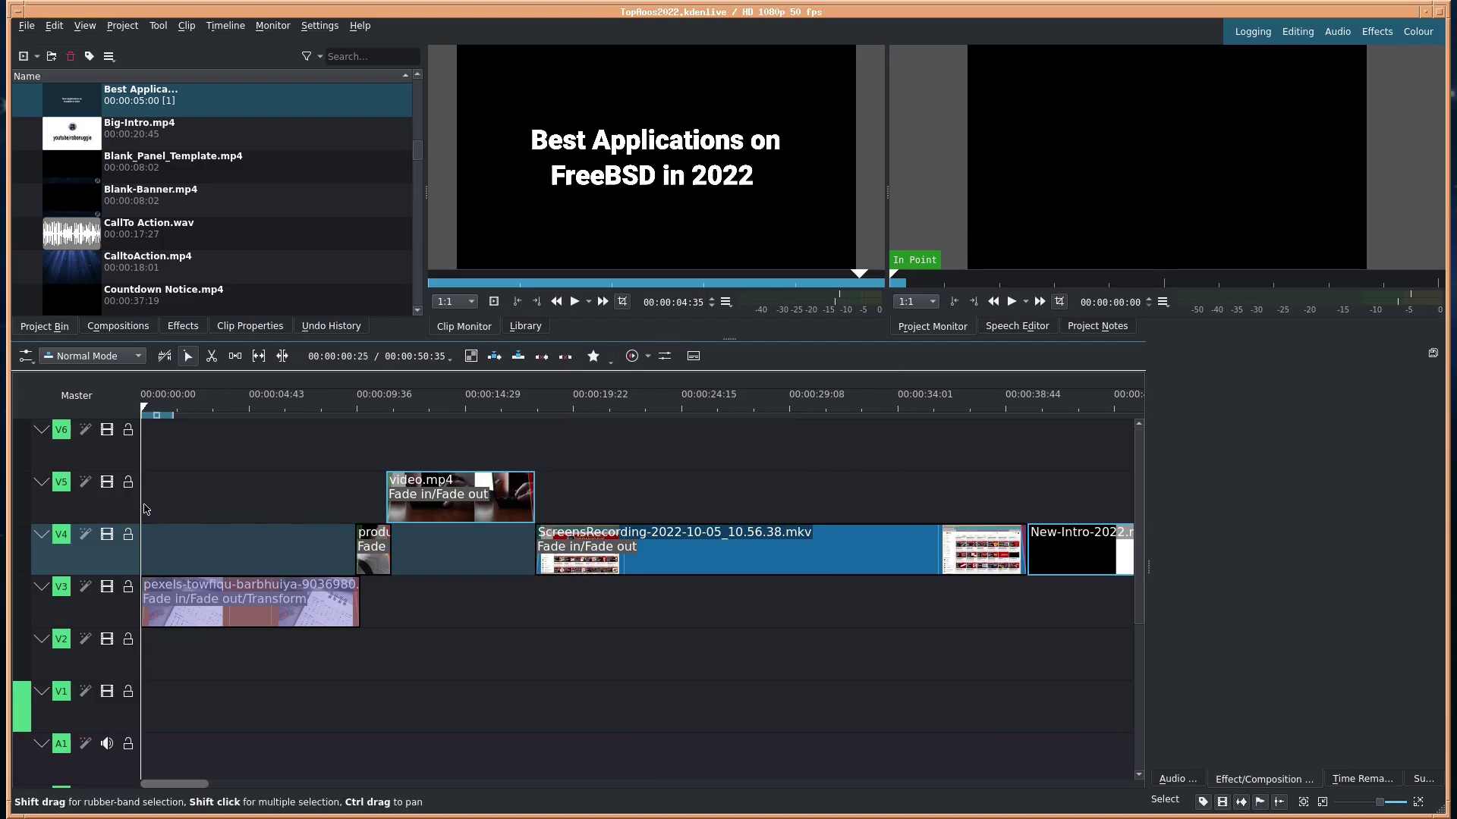
Step: Play the project from the timeline start and scrub through its clips
key(space)
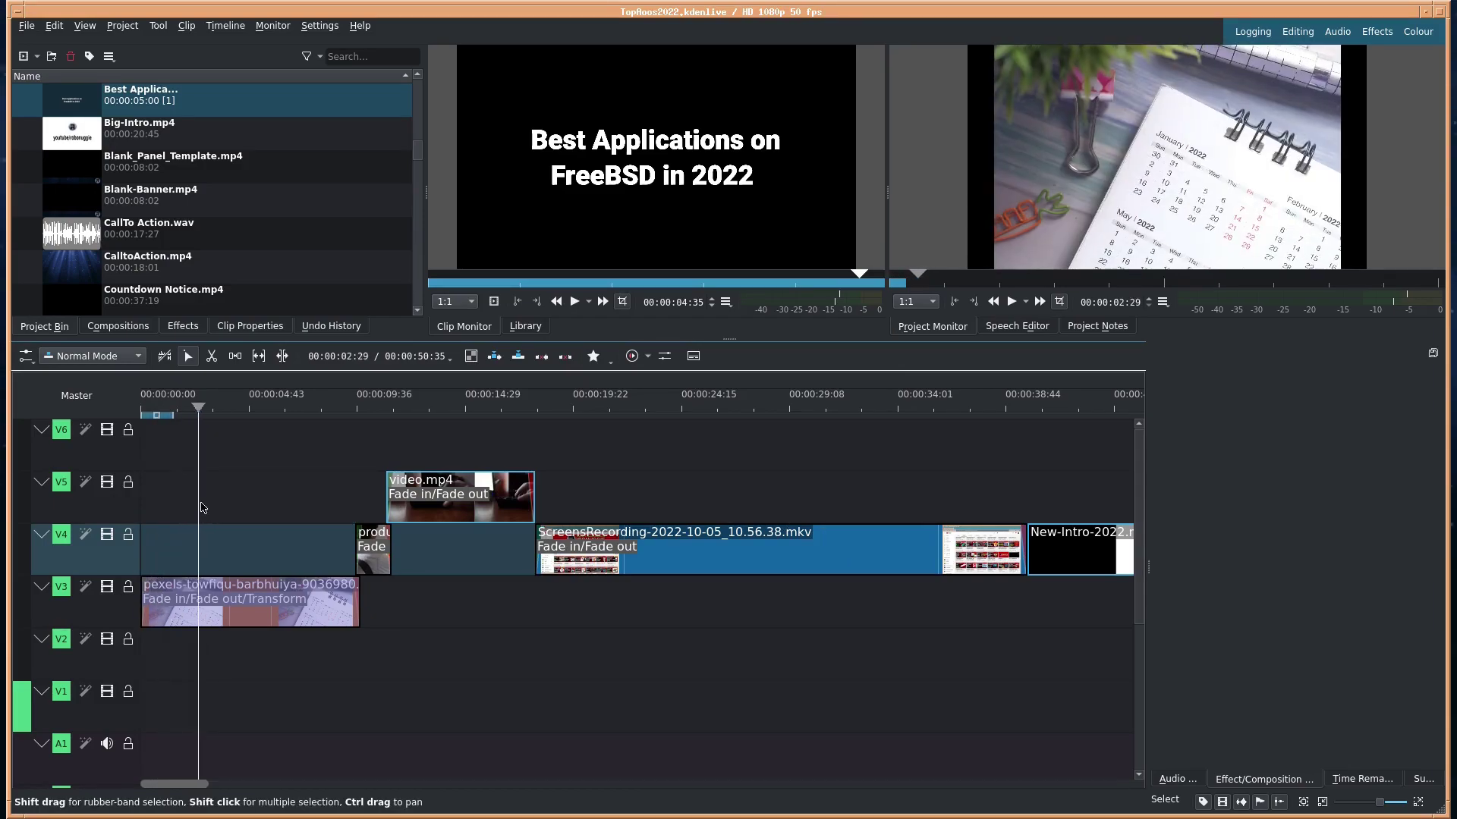
drag(201, 508, 306, 500)
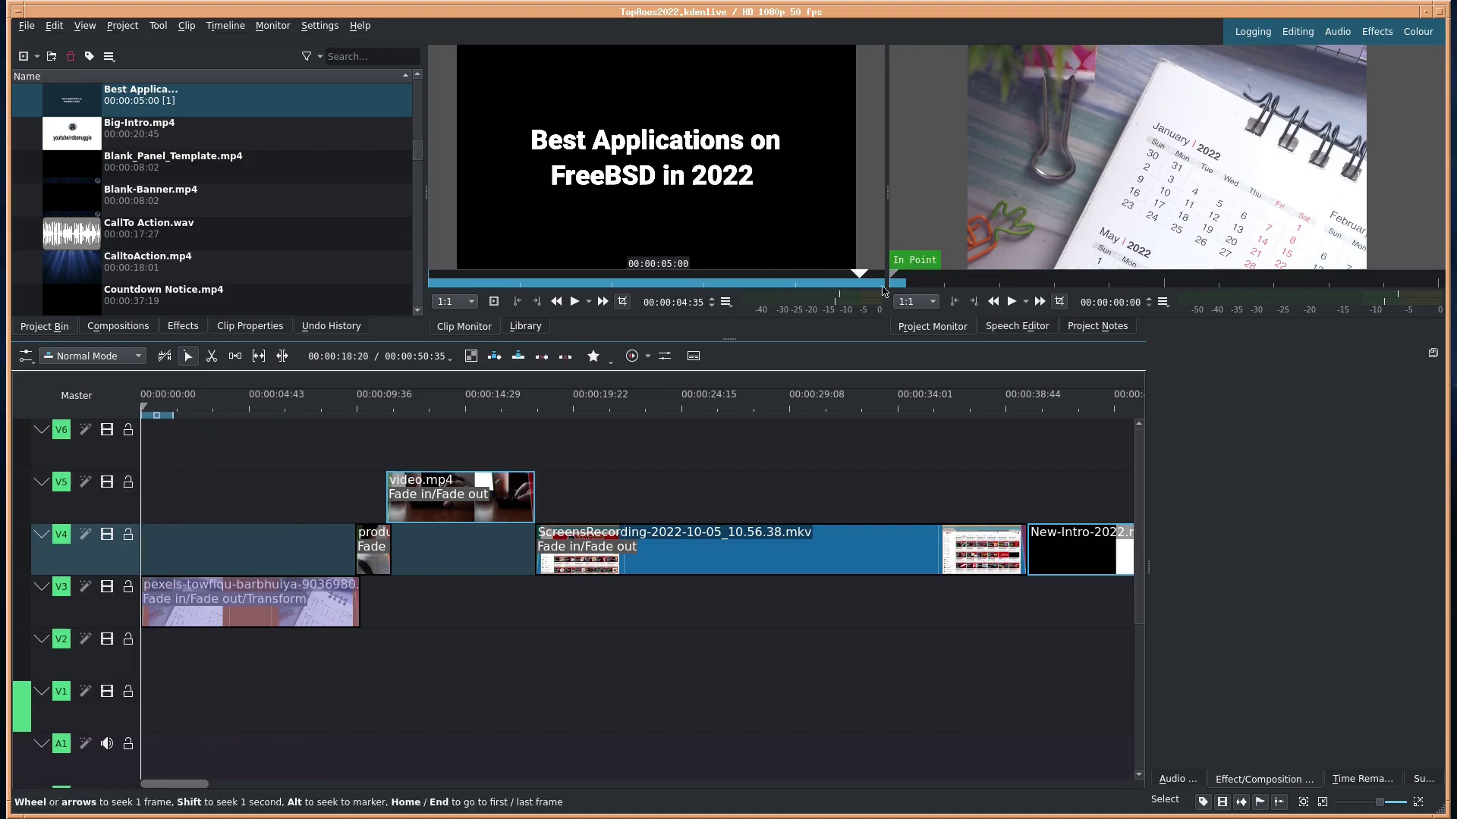
click(993, 302)
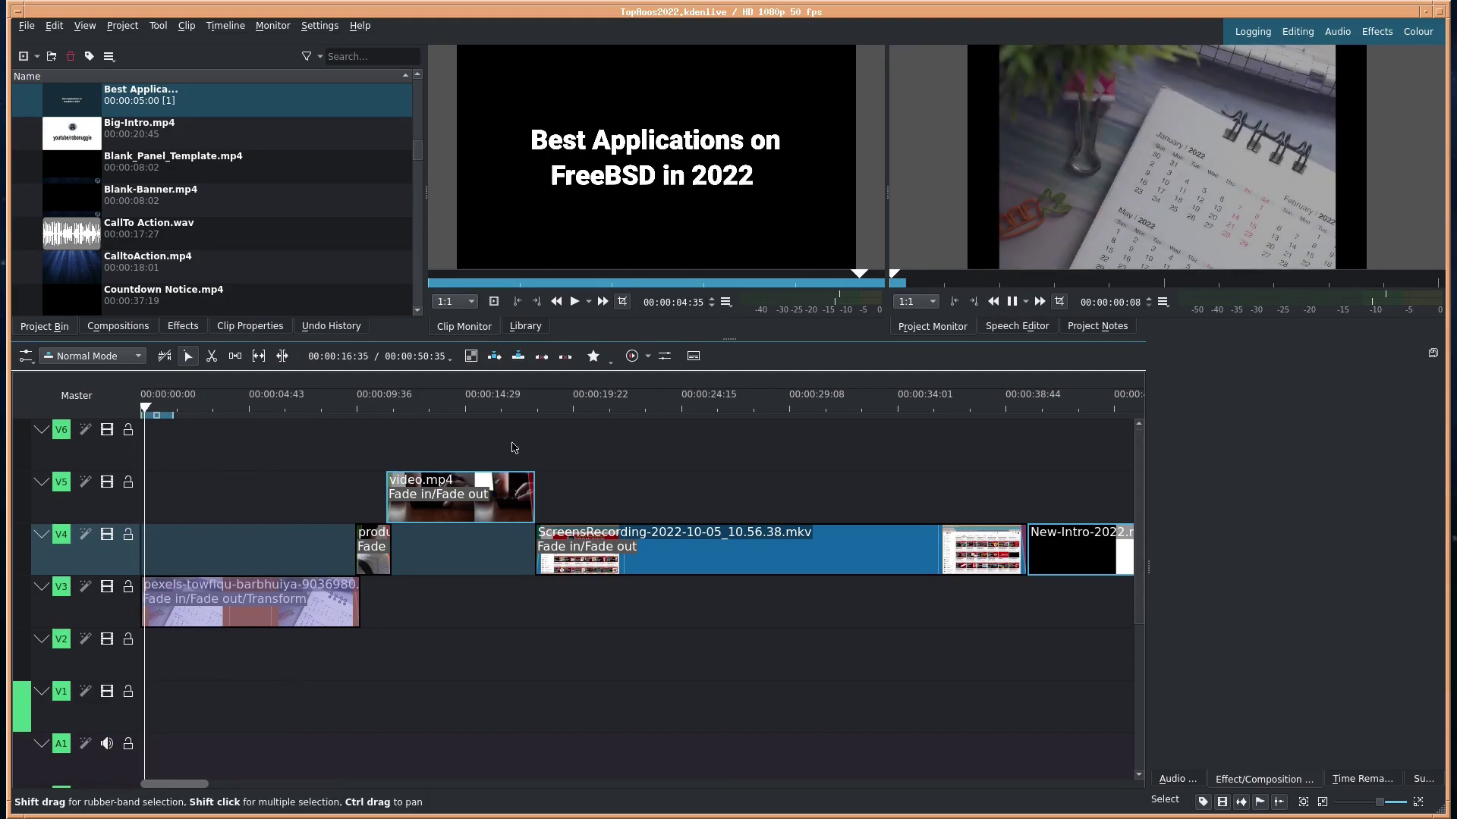
click(228, 478)
drag(233, 479, 797, 470)
scroll(797, 455, down, 2)
drag(563, 481, 742, 486)
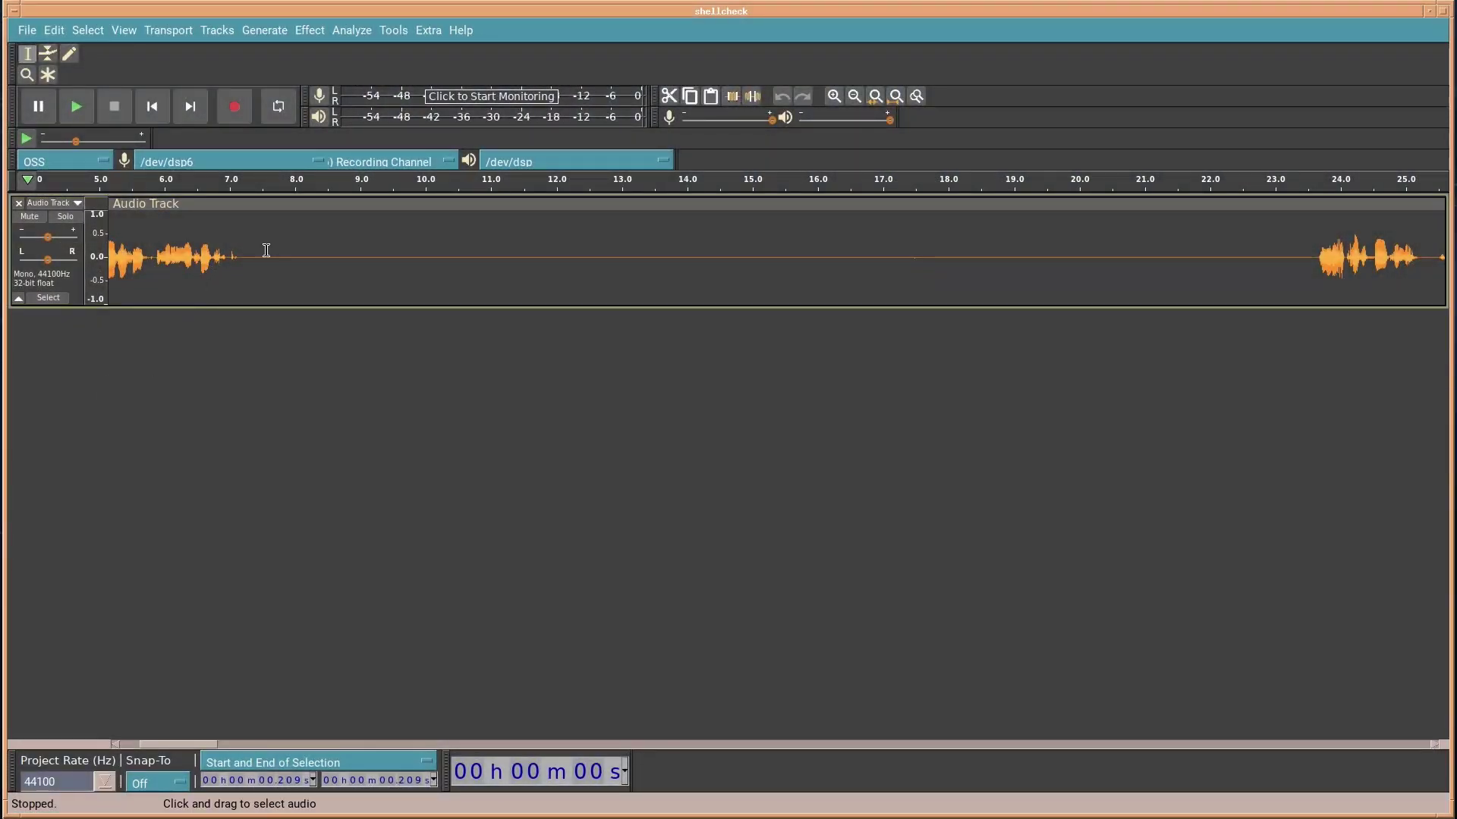
Step: In Audacity's shellcheck project, delete the silence from about 7.6 s to 23.3 s and trim further silence before about 12 s
drag(267, 250, 654, 254)
drag(761, 256, 1298, 254)
key(Delete)
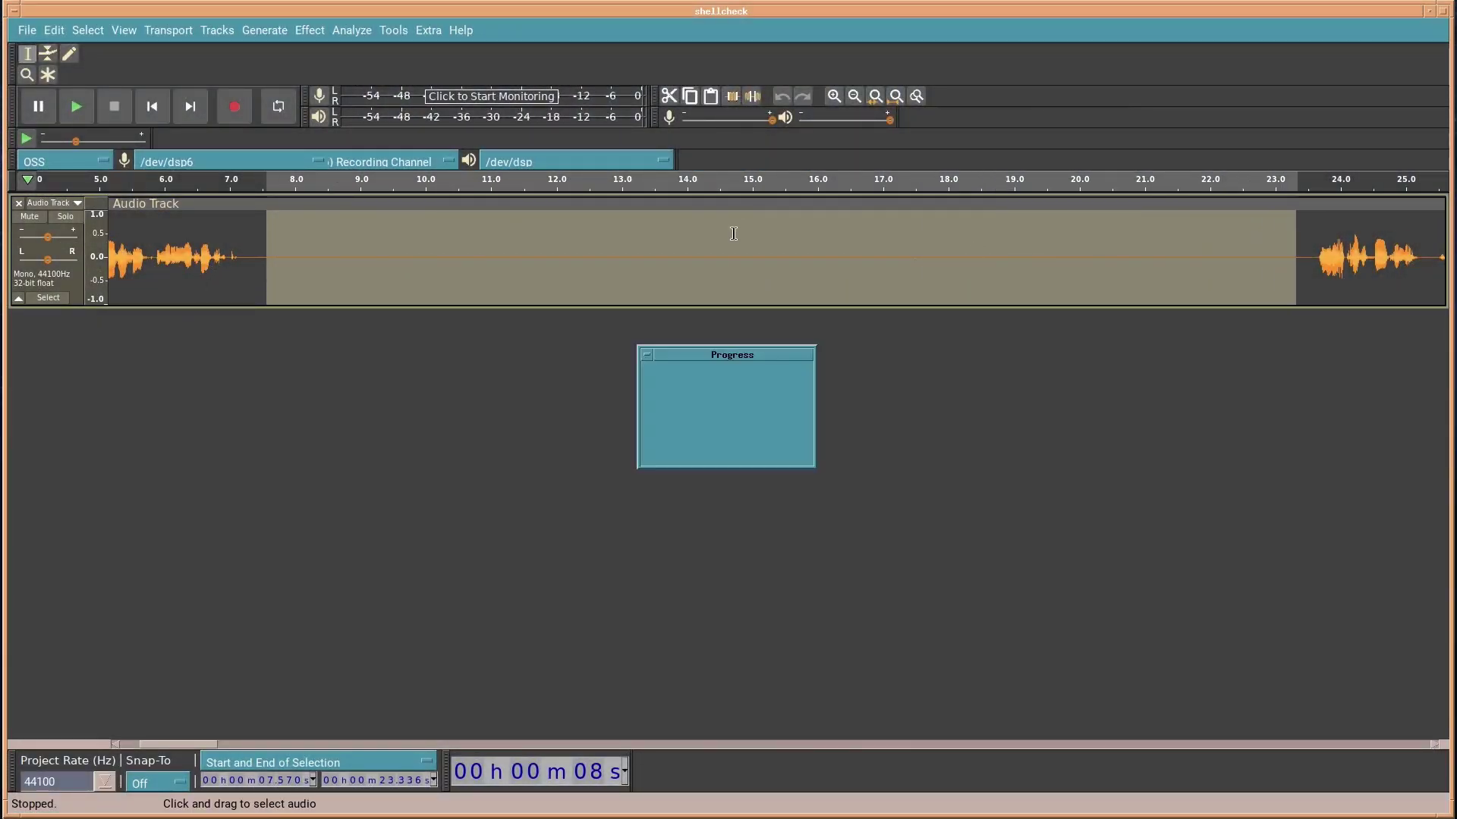
drag(251, 250, 553, 264)
key(Delete)
click(560, 265)
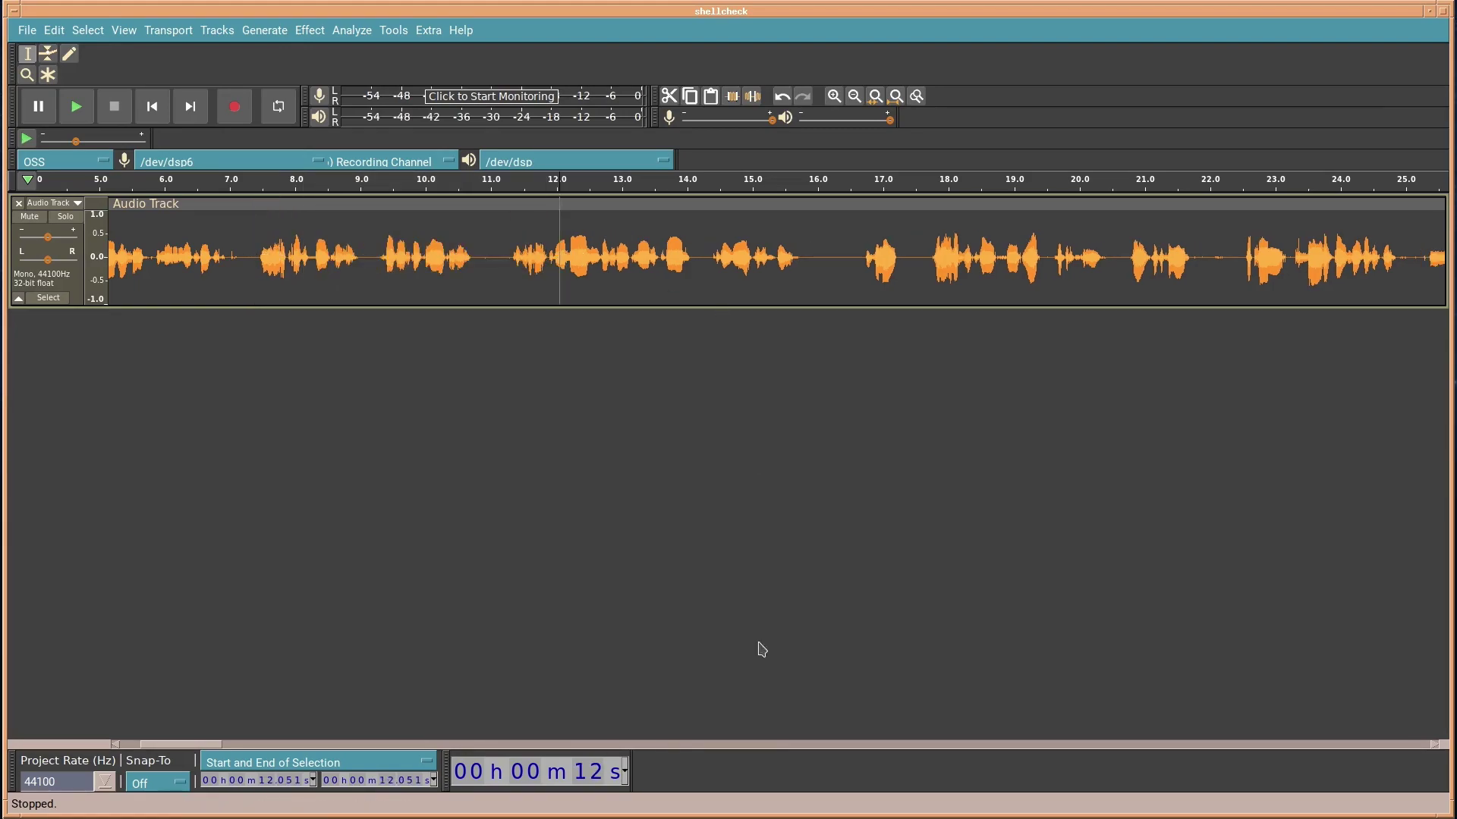
Step: Delete the pause at about 15.9 s and the short pause at about 21.2 s from the audio track
drag(226, 742, 254, 744)
click(366, 250)
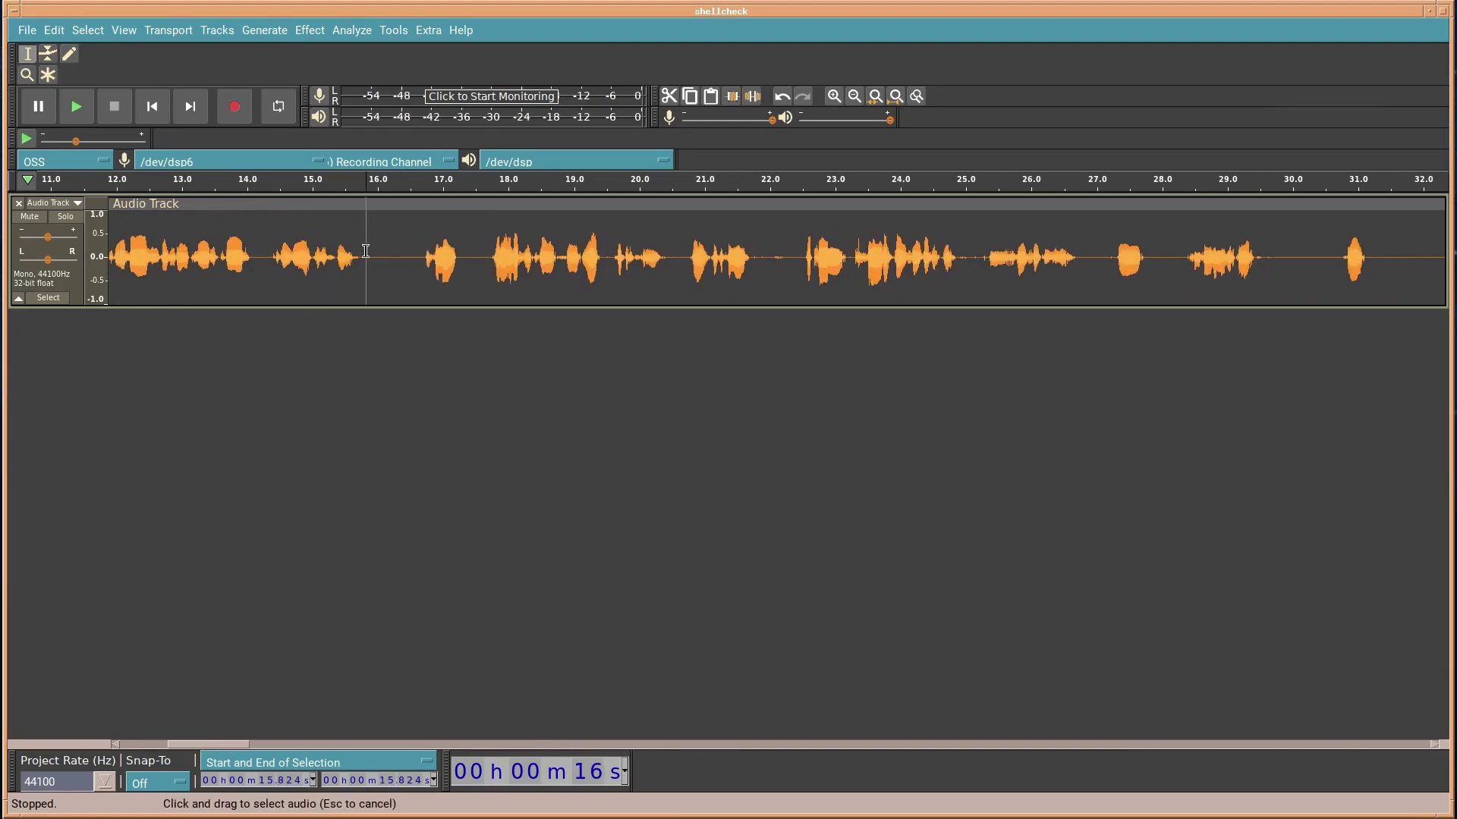
click(412, 256)
drag(371, 259, 418, 259)
key(Delete)
drag(719, 258, 751, 256)
key(Delete)
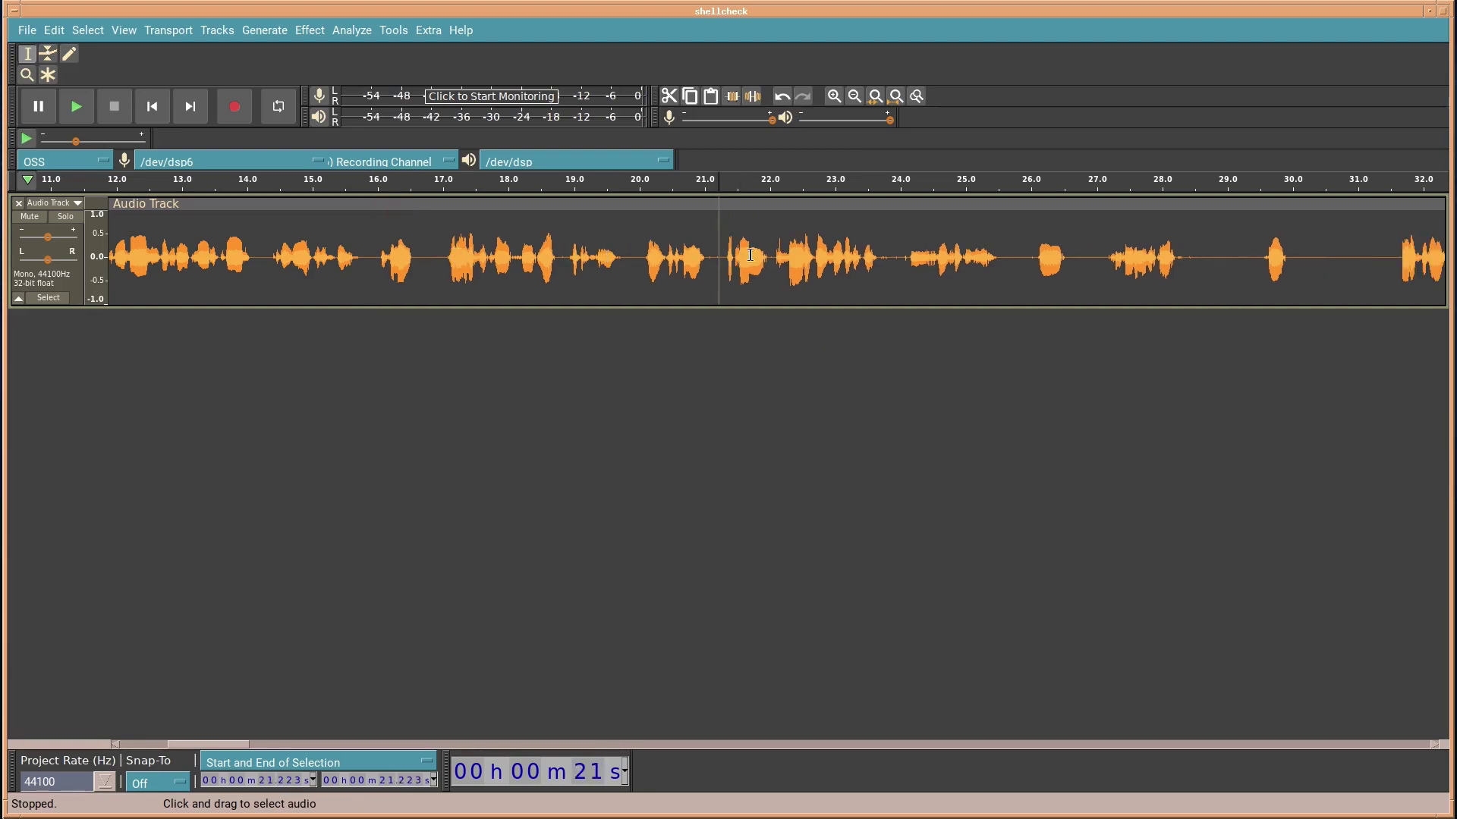
Step: Select the pauses at about 30.4–31.3 s and 28.5–29.2 s of the audio track in turn
key(ctrl+3)
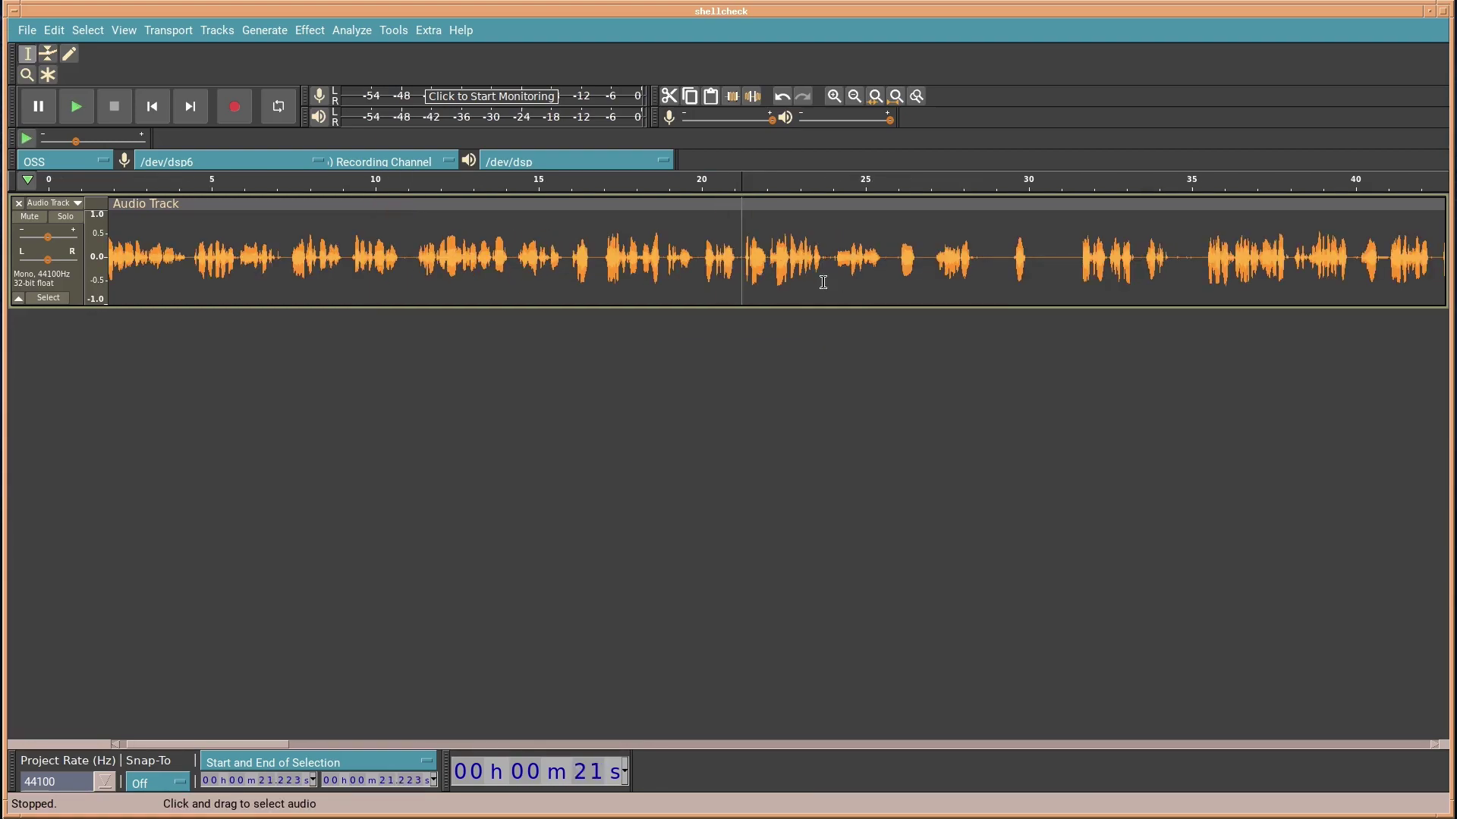
drag(266, 744, 356, 744)
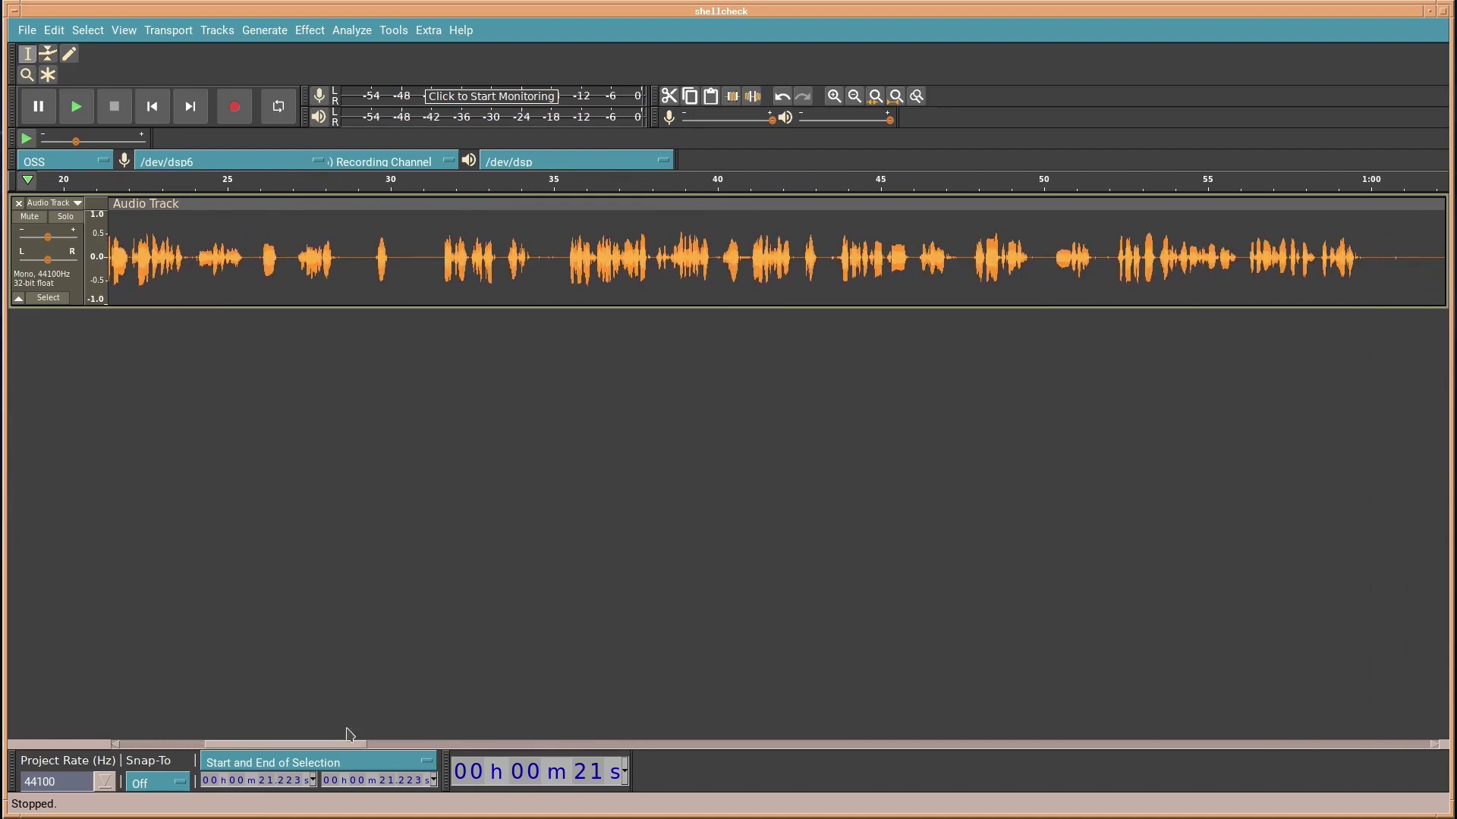
drag(349, 258, 433, 257)
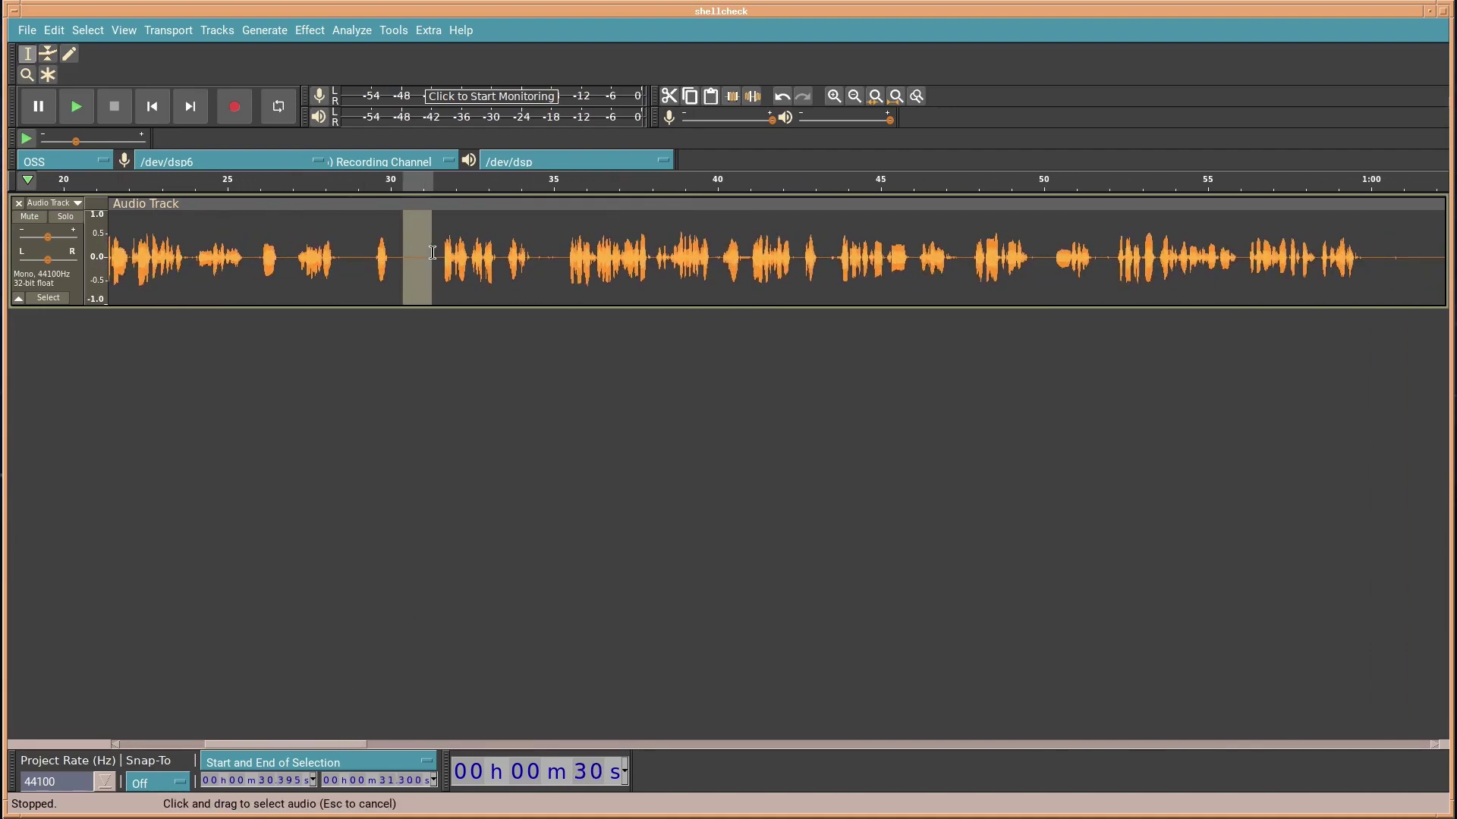
drag(342, 257, 366, 256)
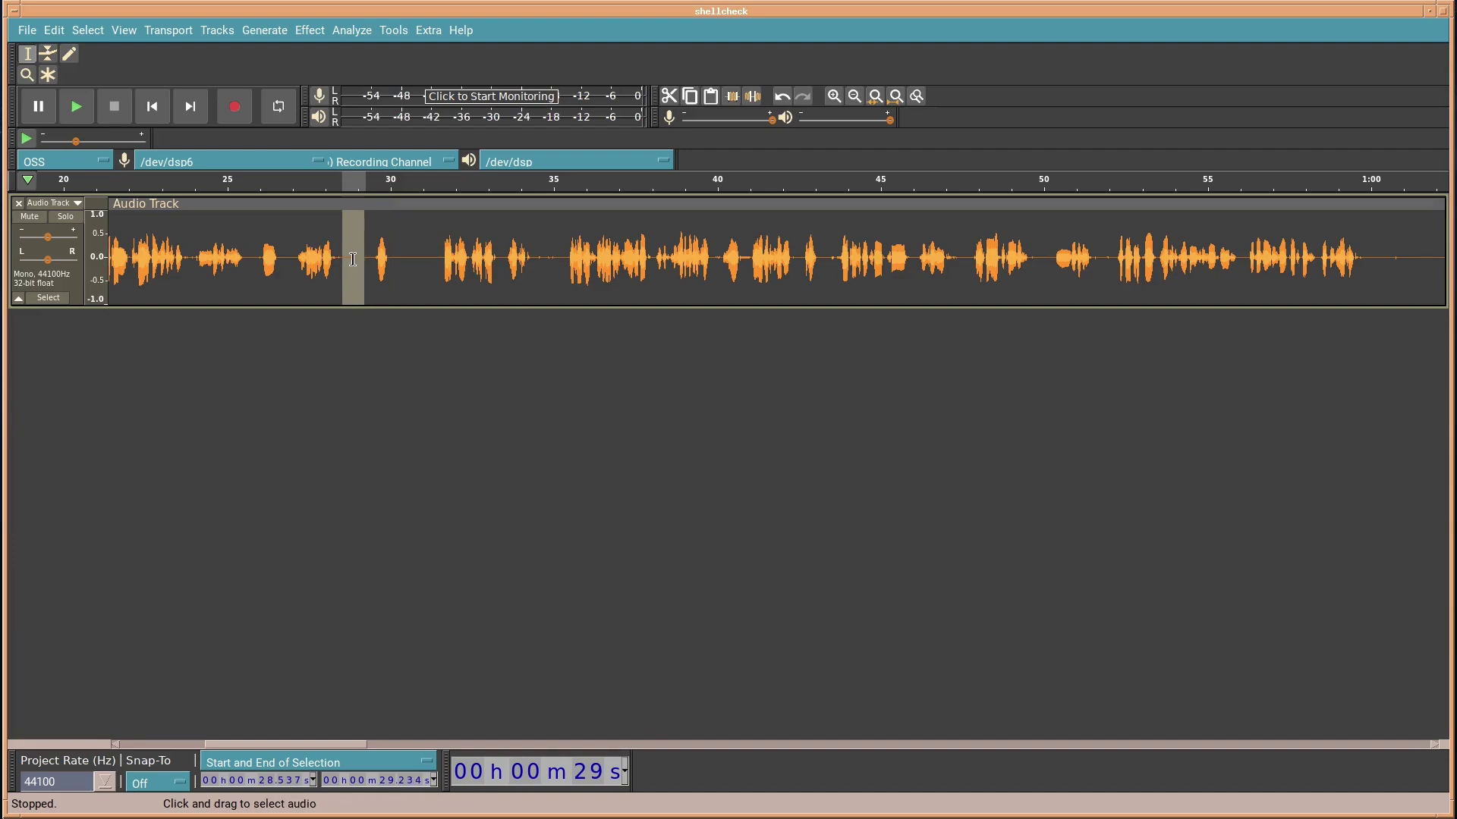
click(350, 258)
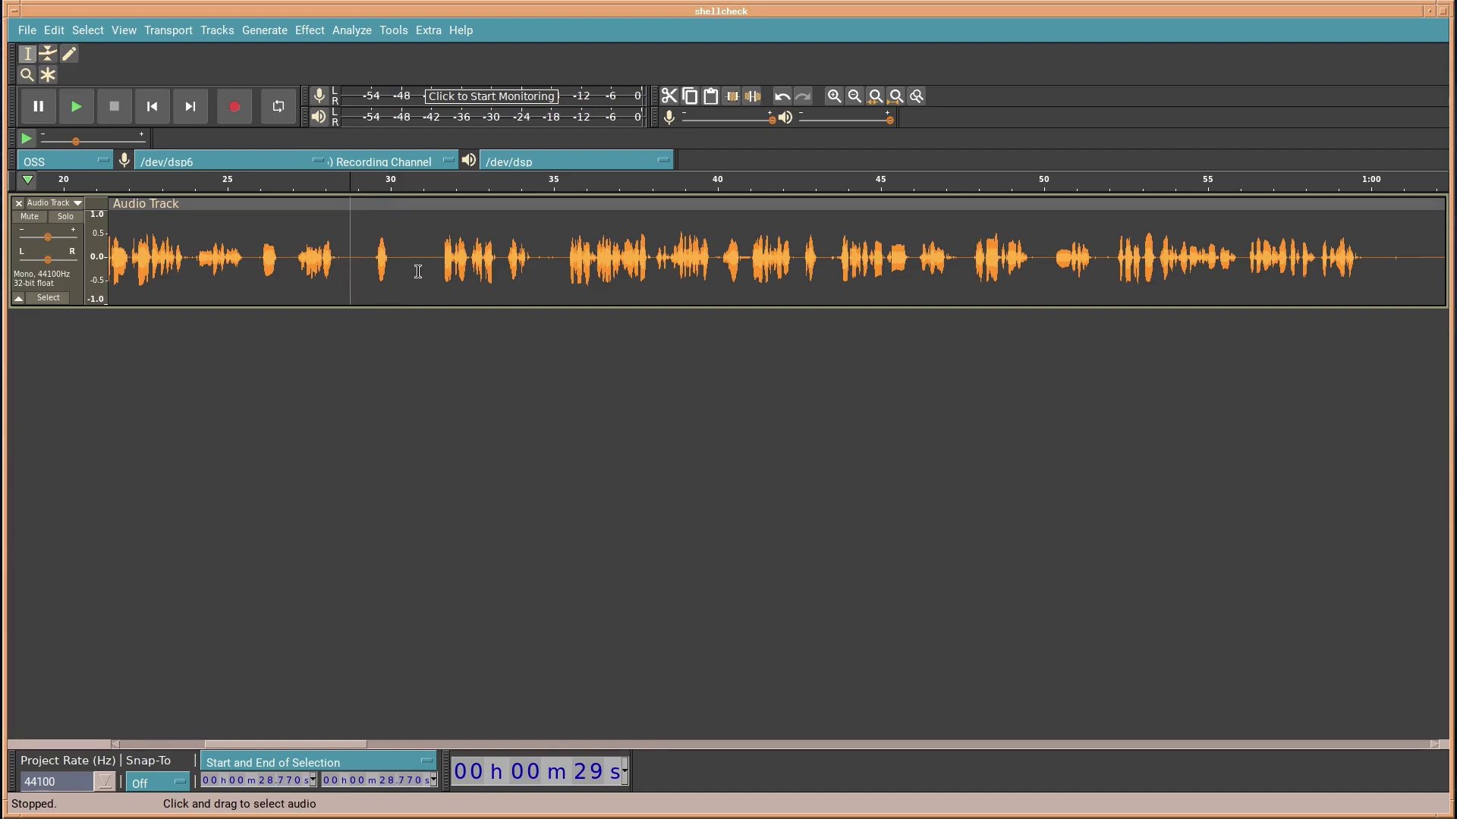
Step: Select the entire audio track and apply the RoboNuggie macro to it
key(ctrl+a)
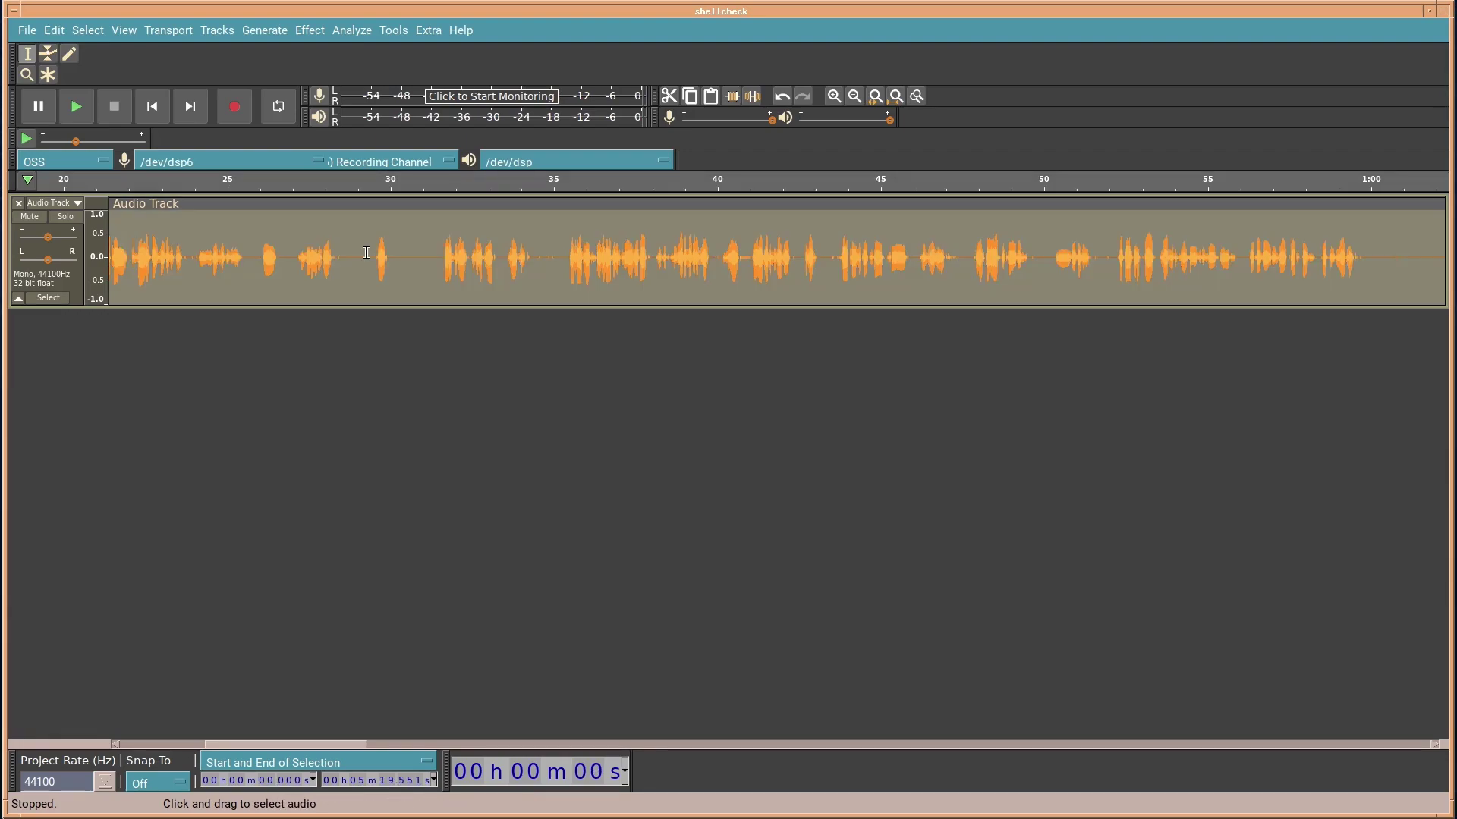
click(397, 31)
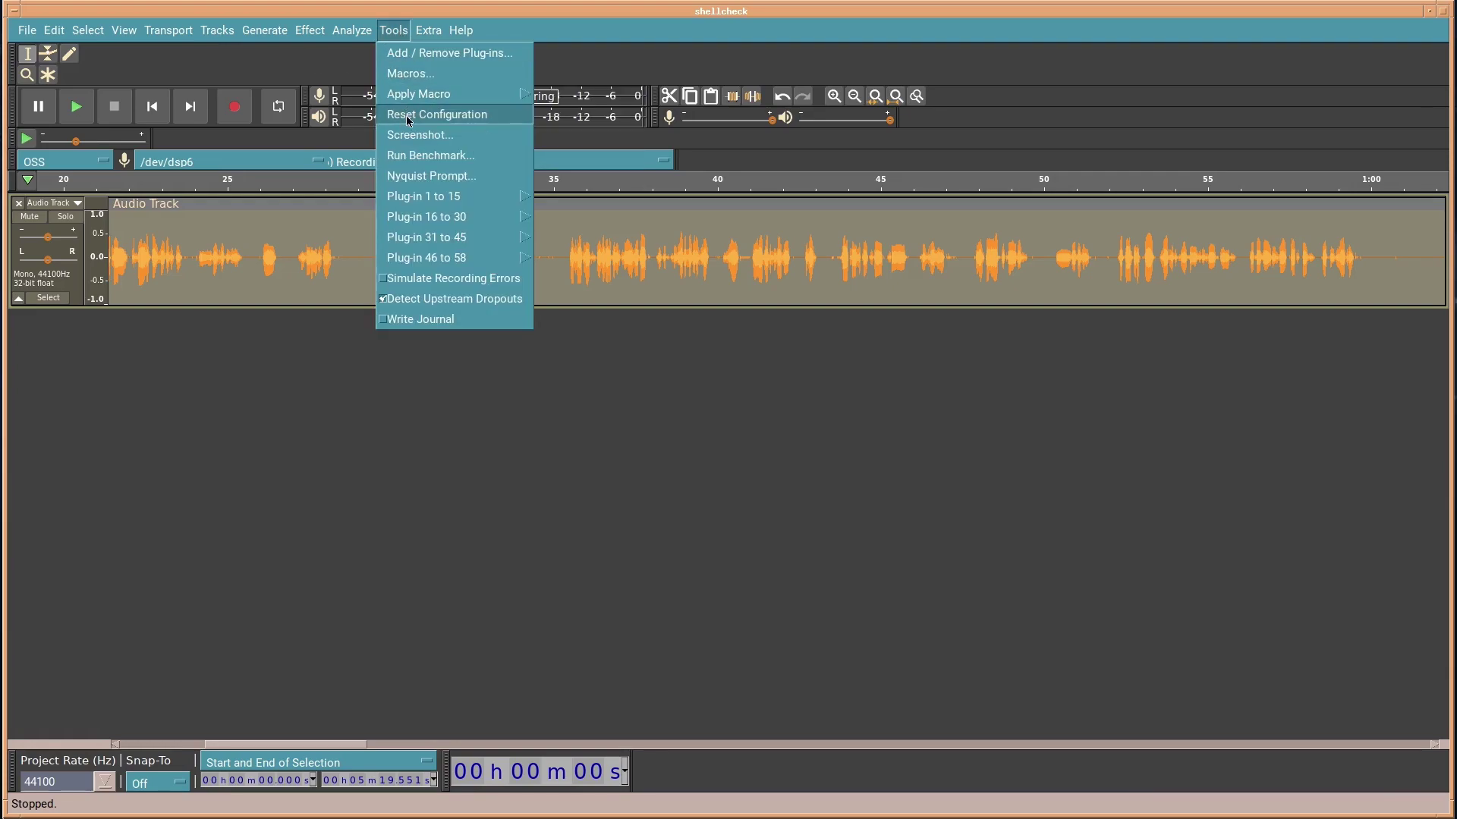
mouse_move(414, 96)
click(580, 157)
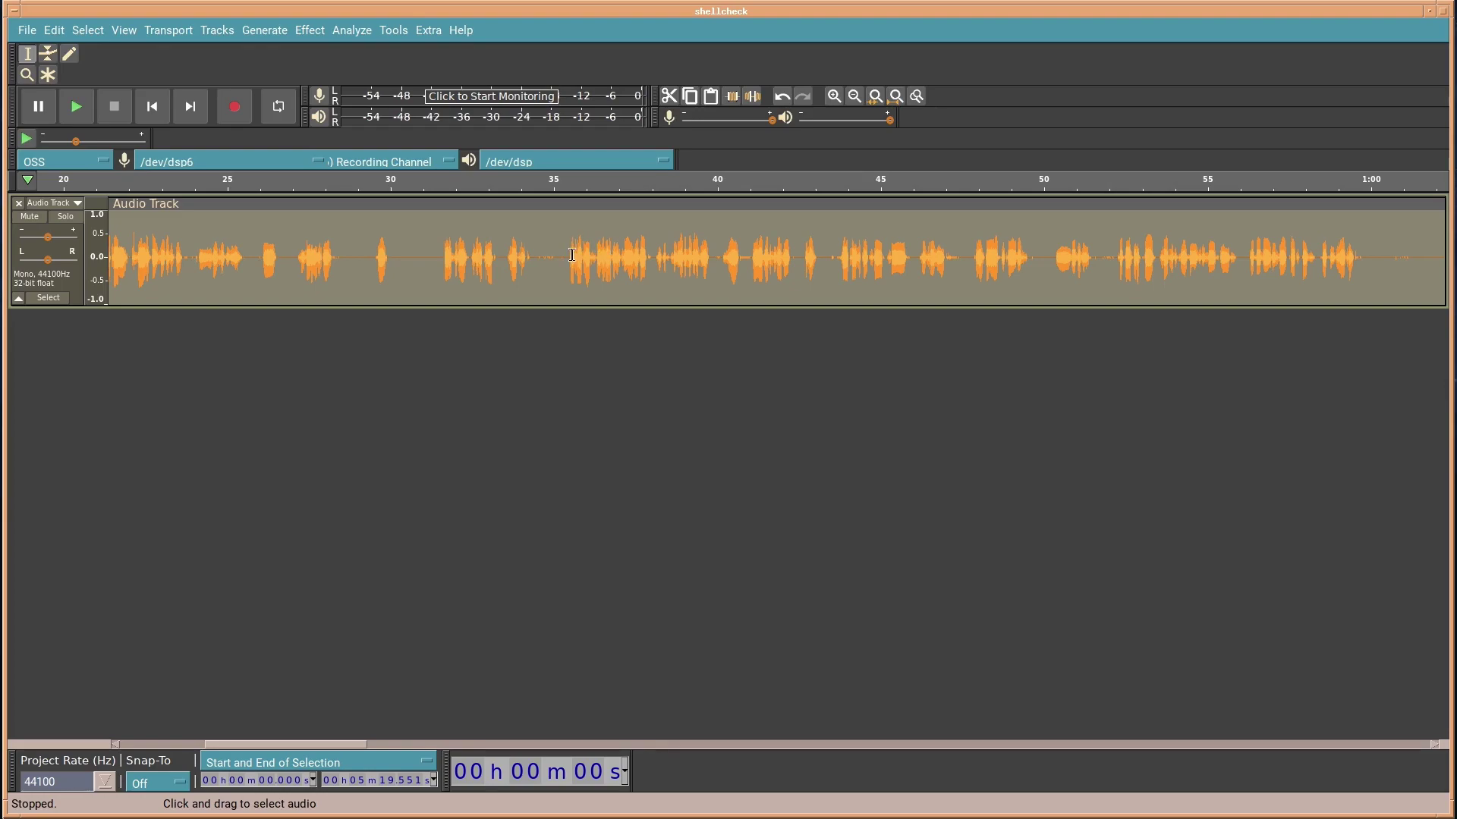
Step: Look over the file, edit and view commands, and bring up the mixer board
click(394, 29)
click(291, 15)
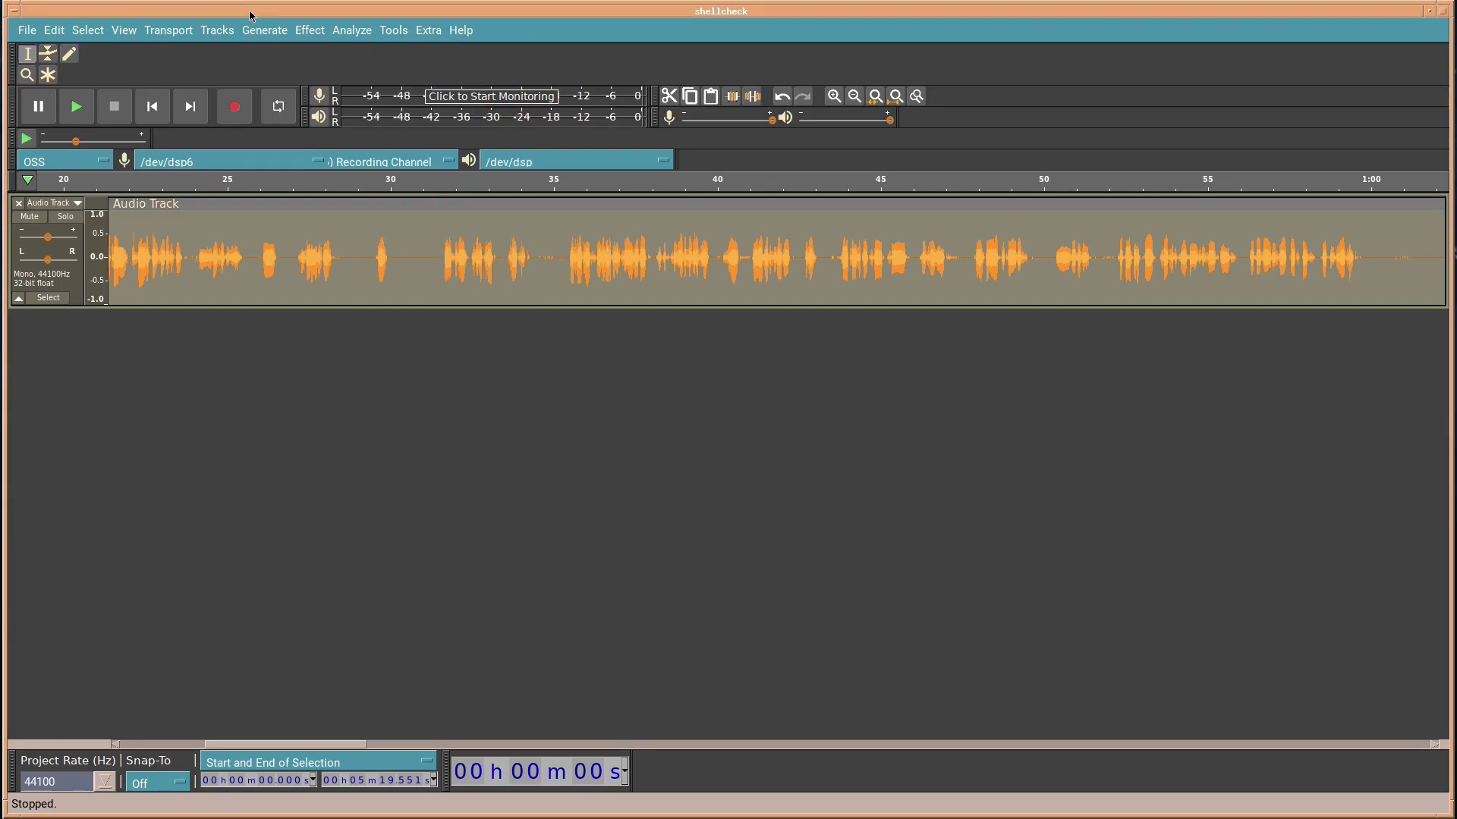
click(23, 29)
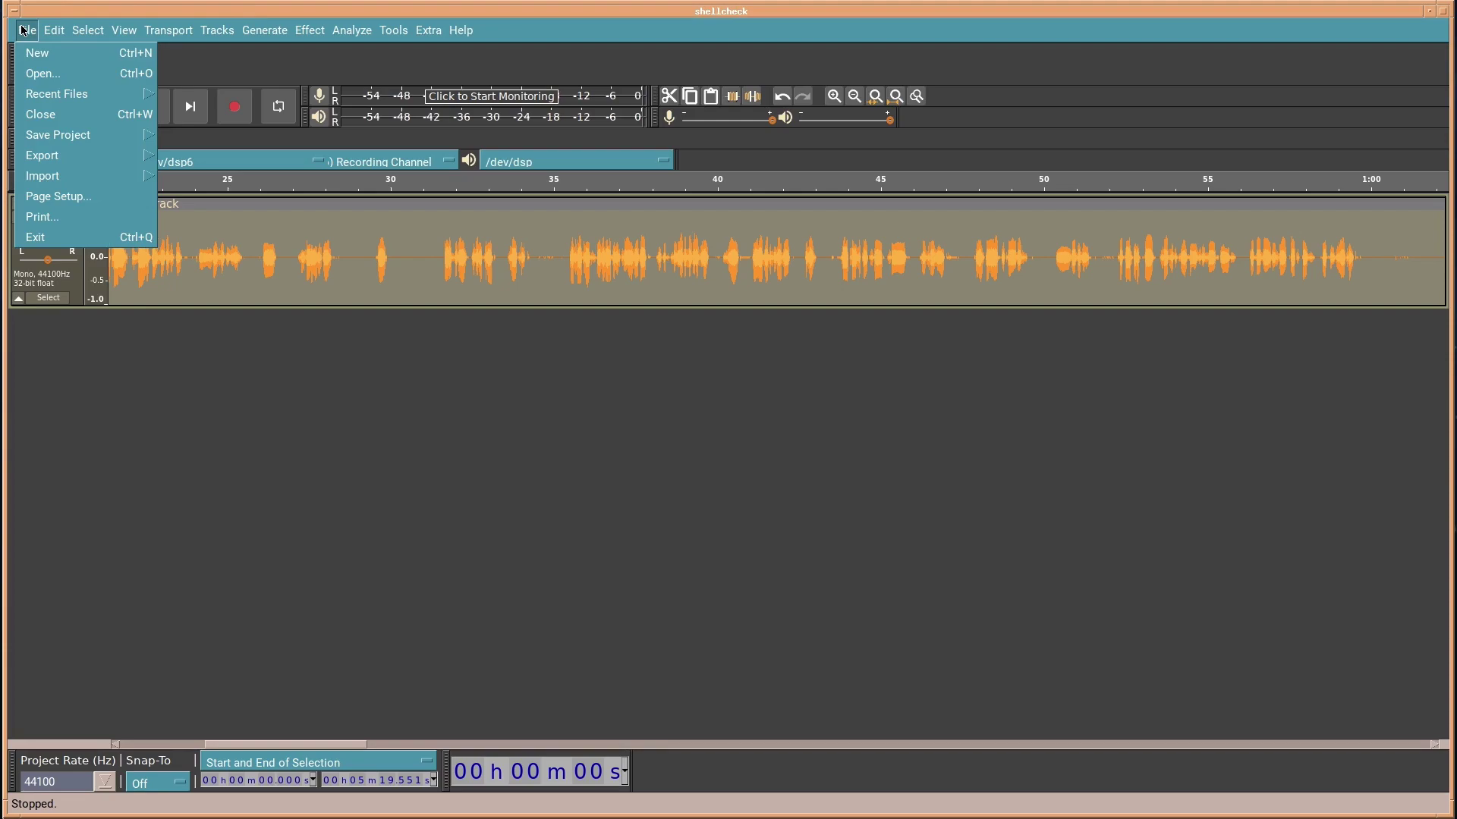
click(54, 12)
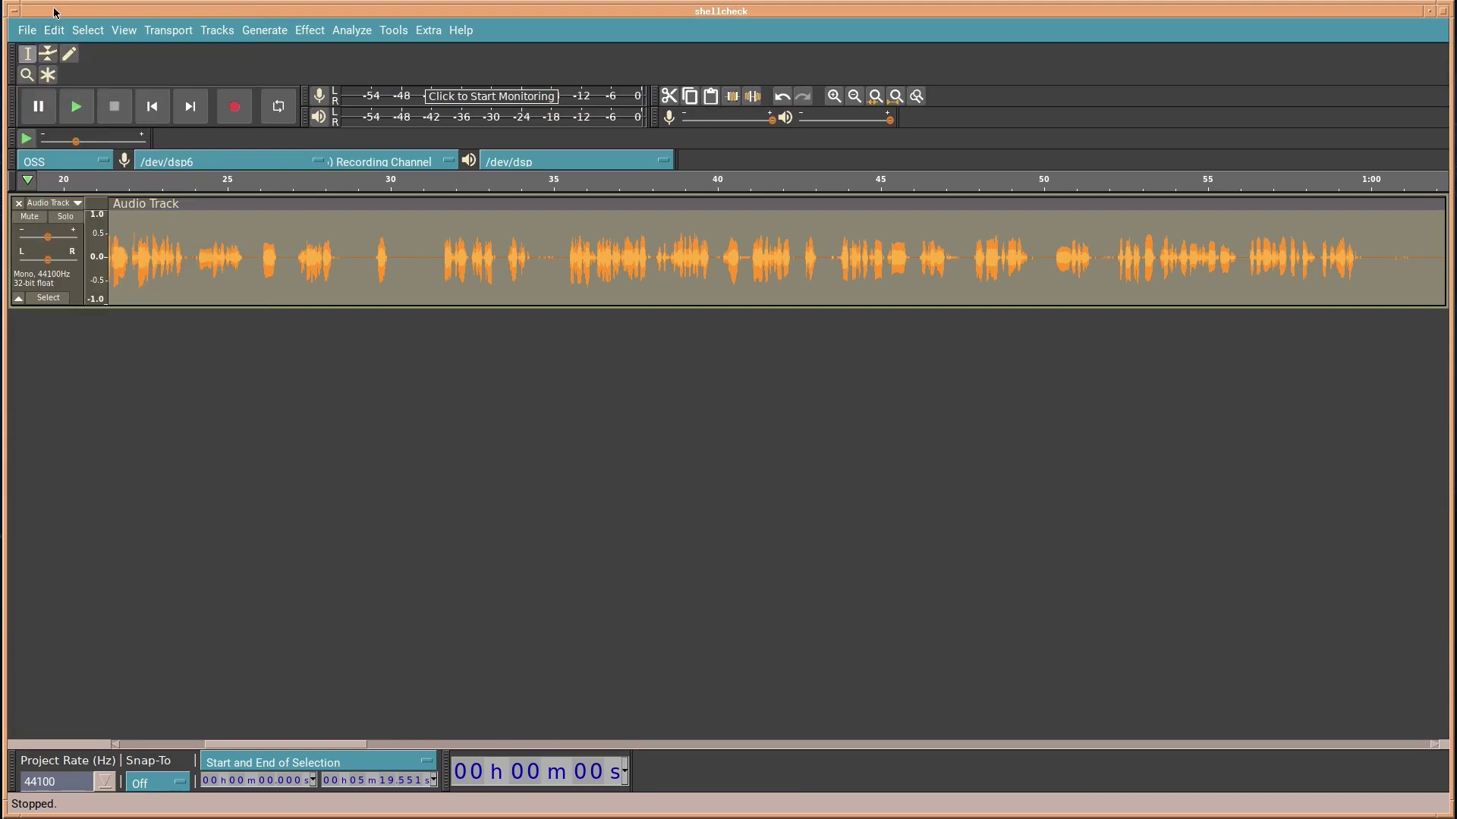
click(28, 32)
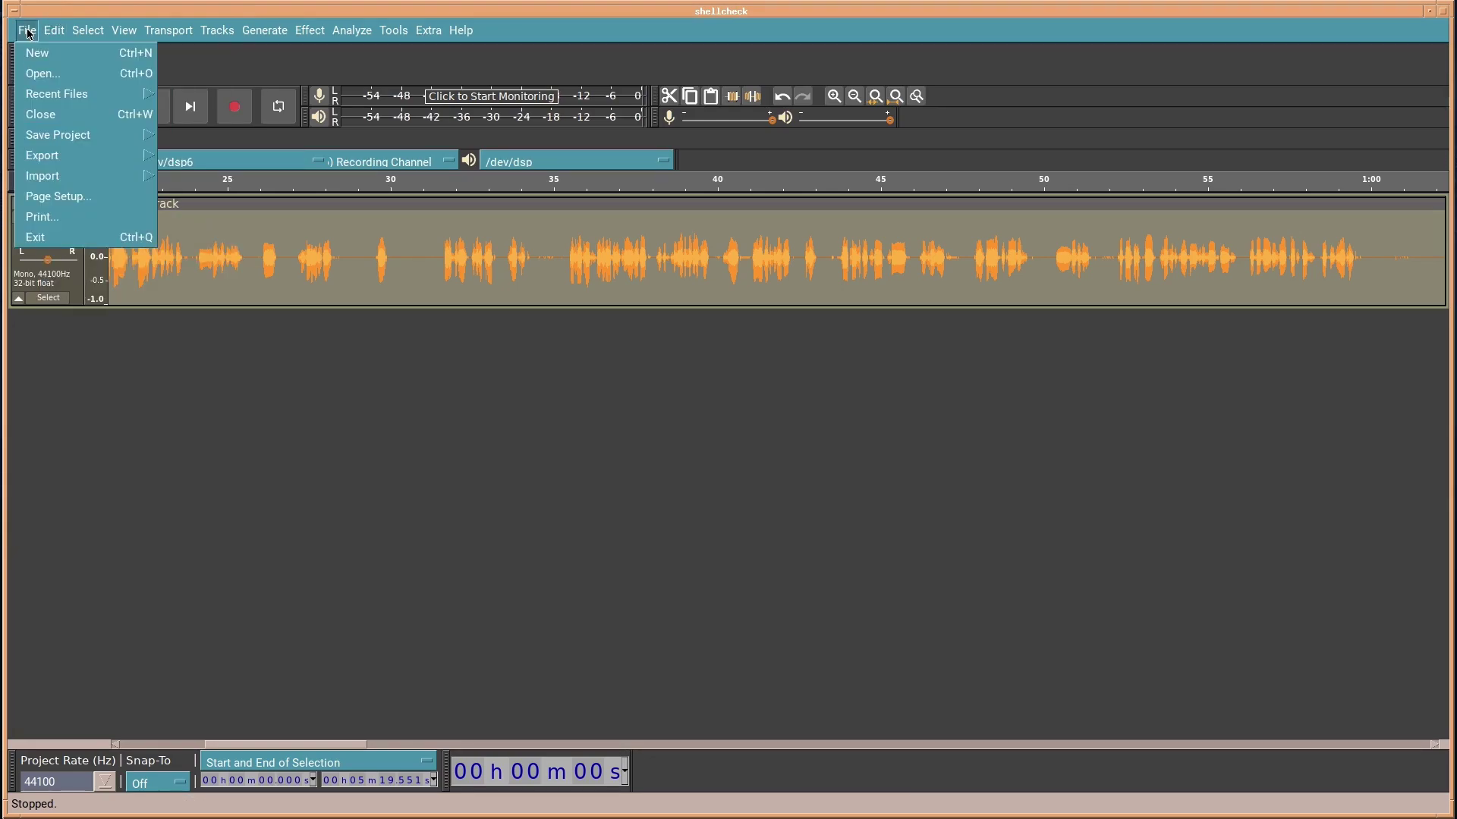
mouse_move(47, 31)
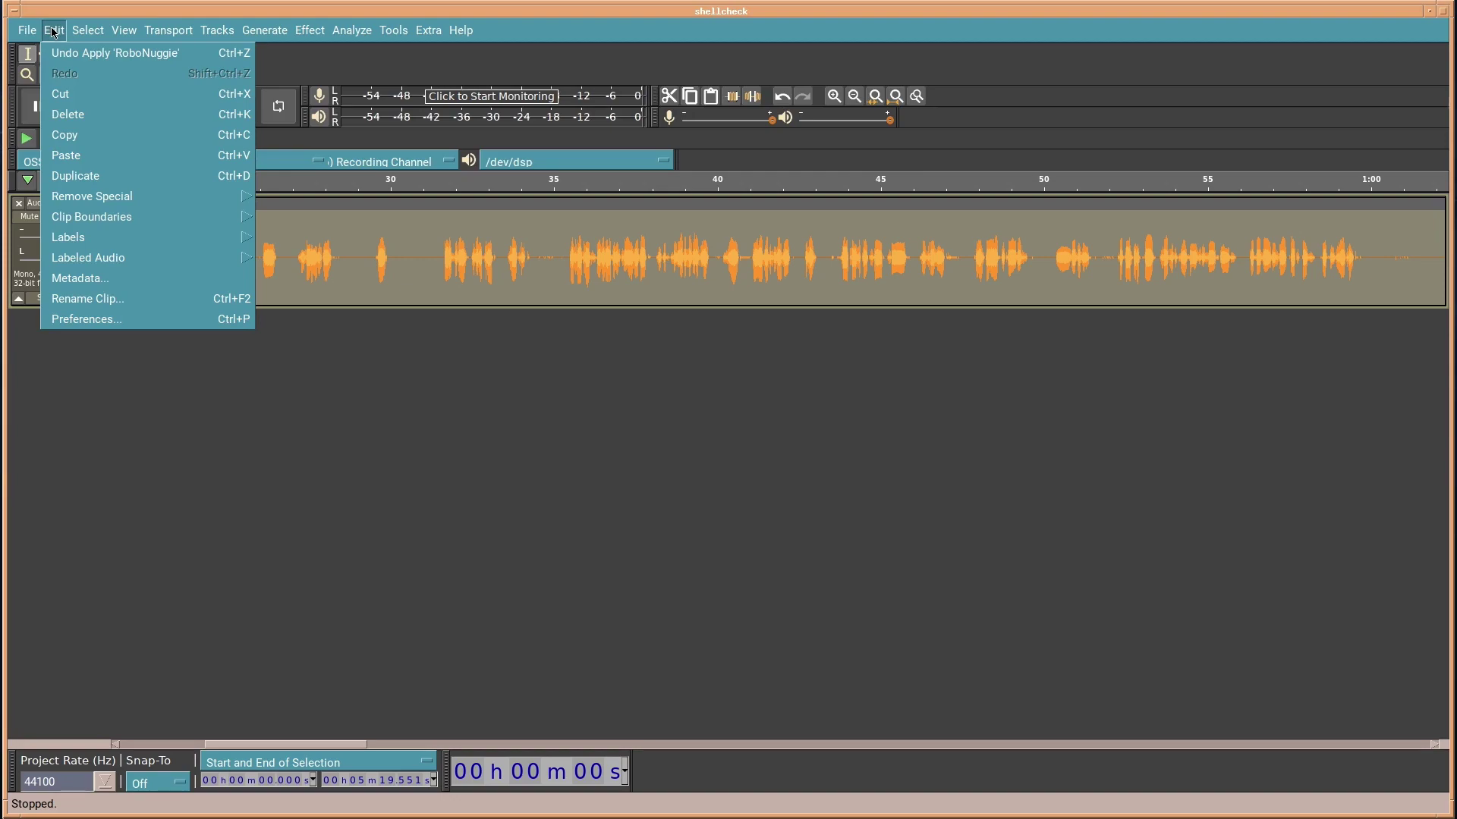
mouse_move(93, 31)
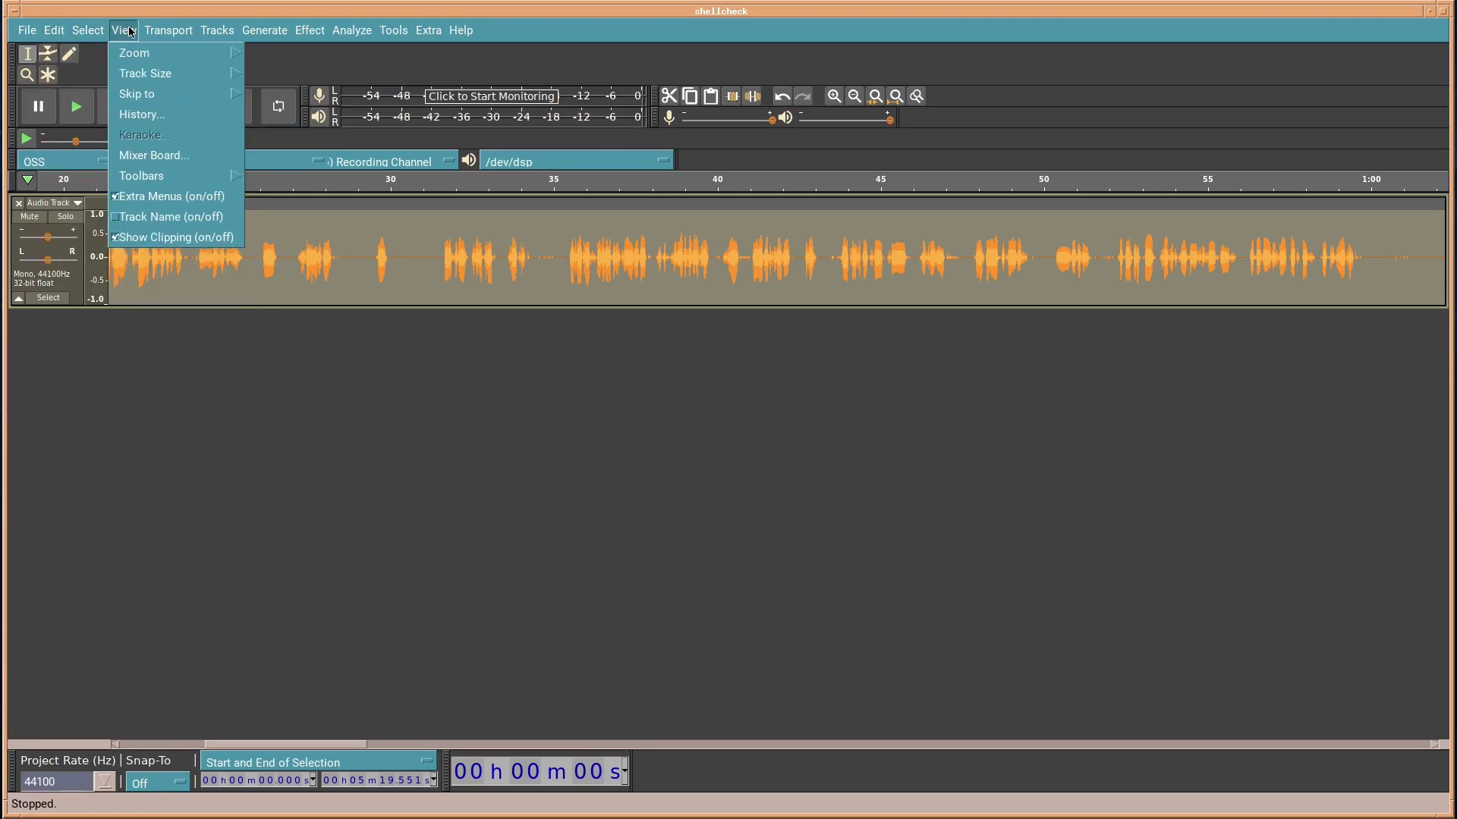
click(141, 156)
click(640, 234)
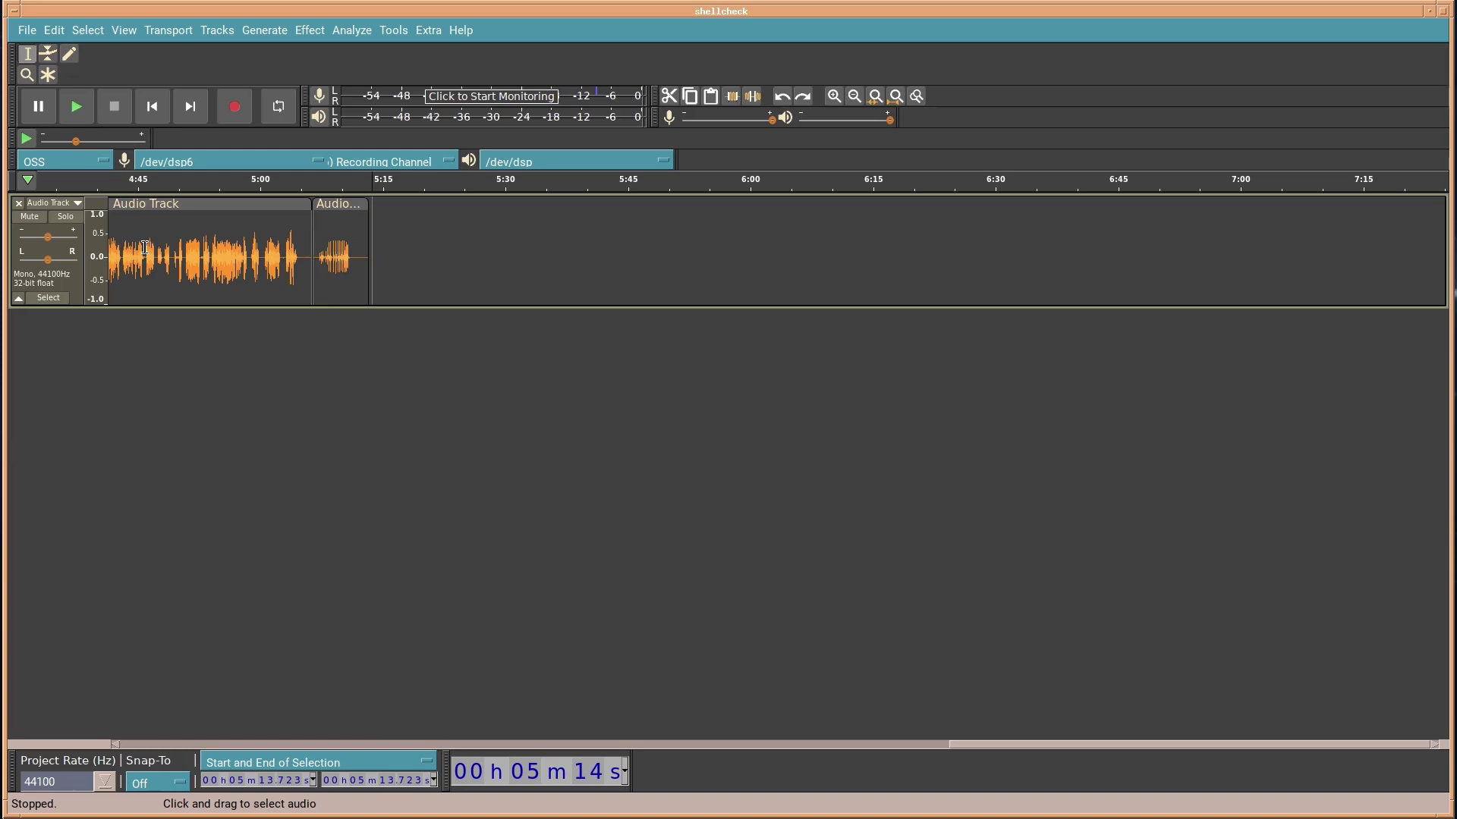
Step: Display the audio track in Multi-view and roughly double its height to enlarge the waveform and spectrogram
click(50, 203)
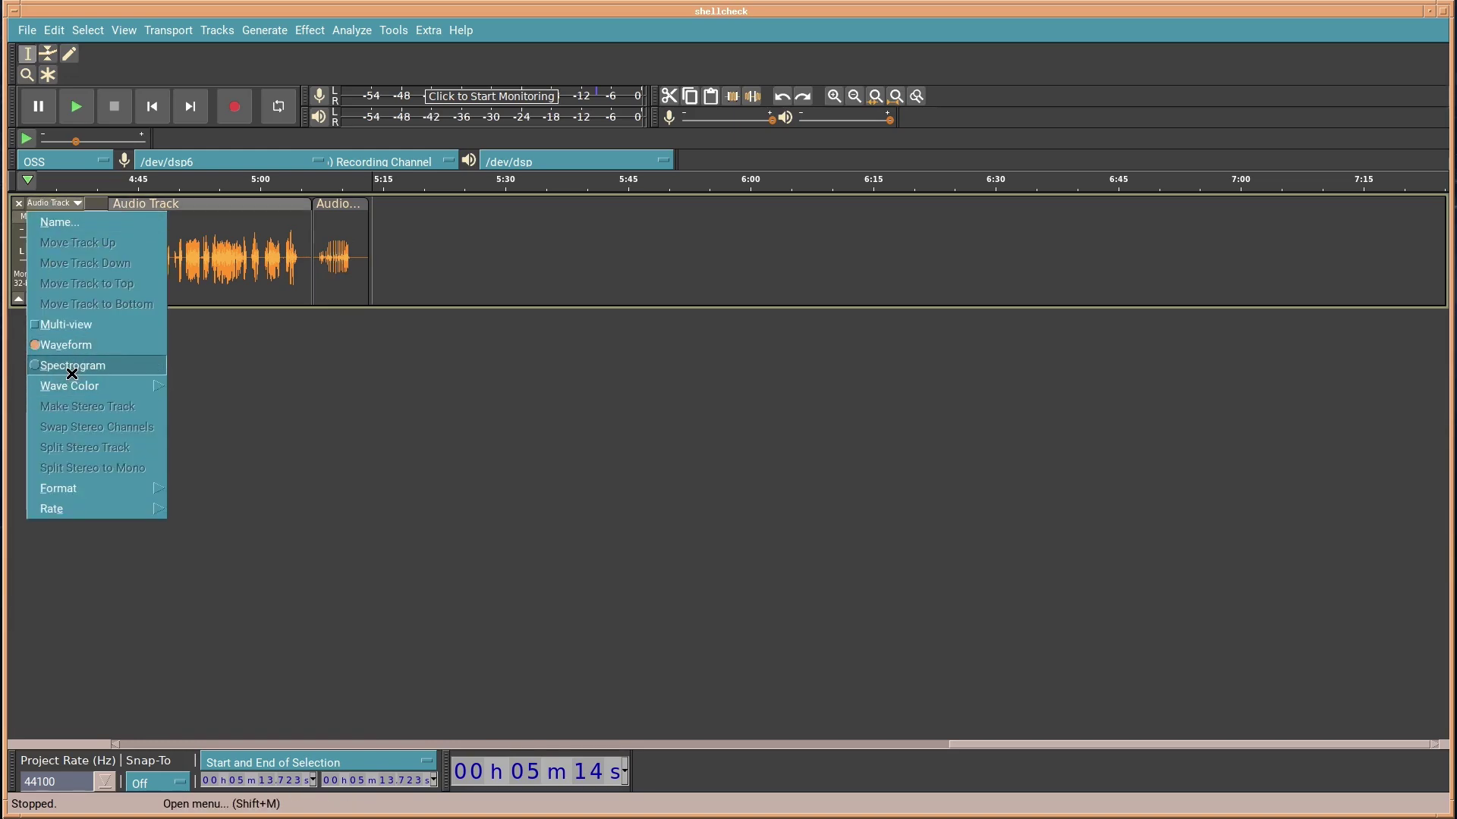
click(76, 326)
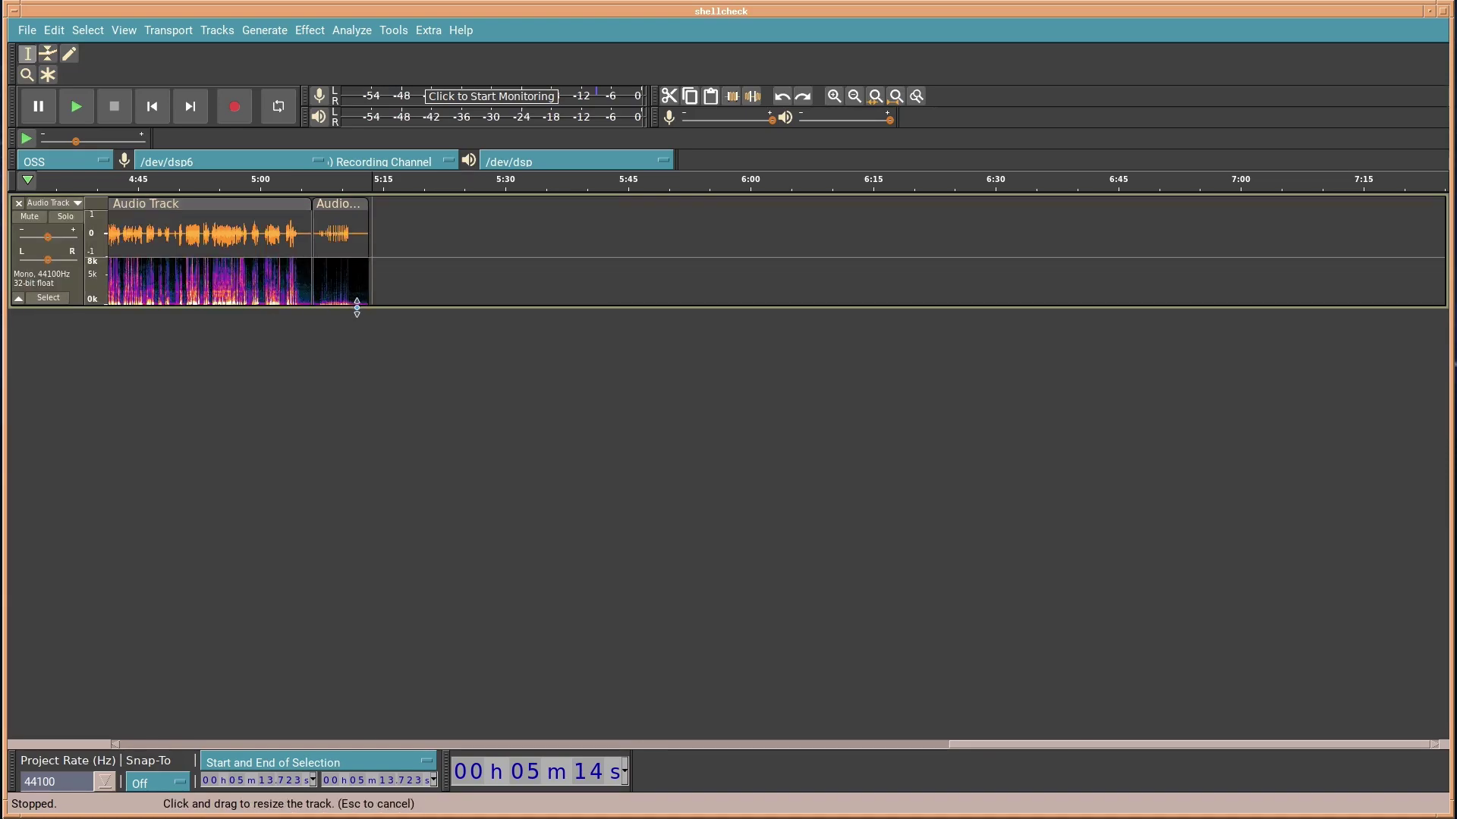
drag(354, 306, 343, 421)
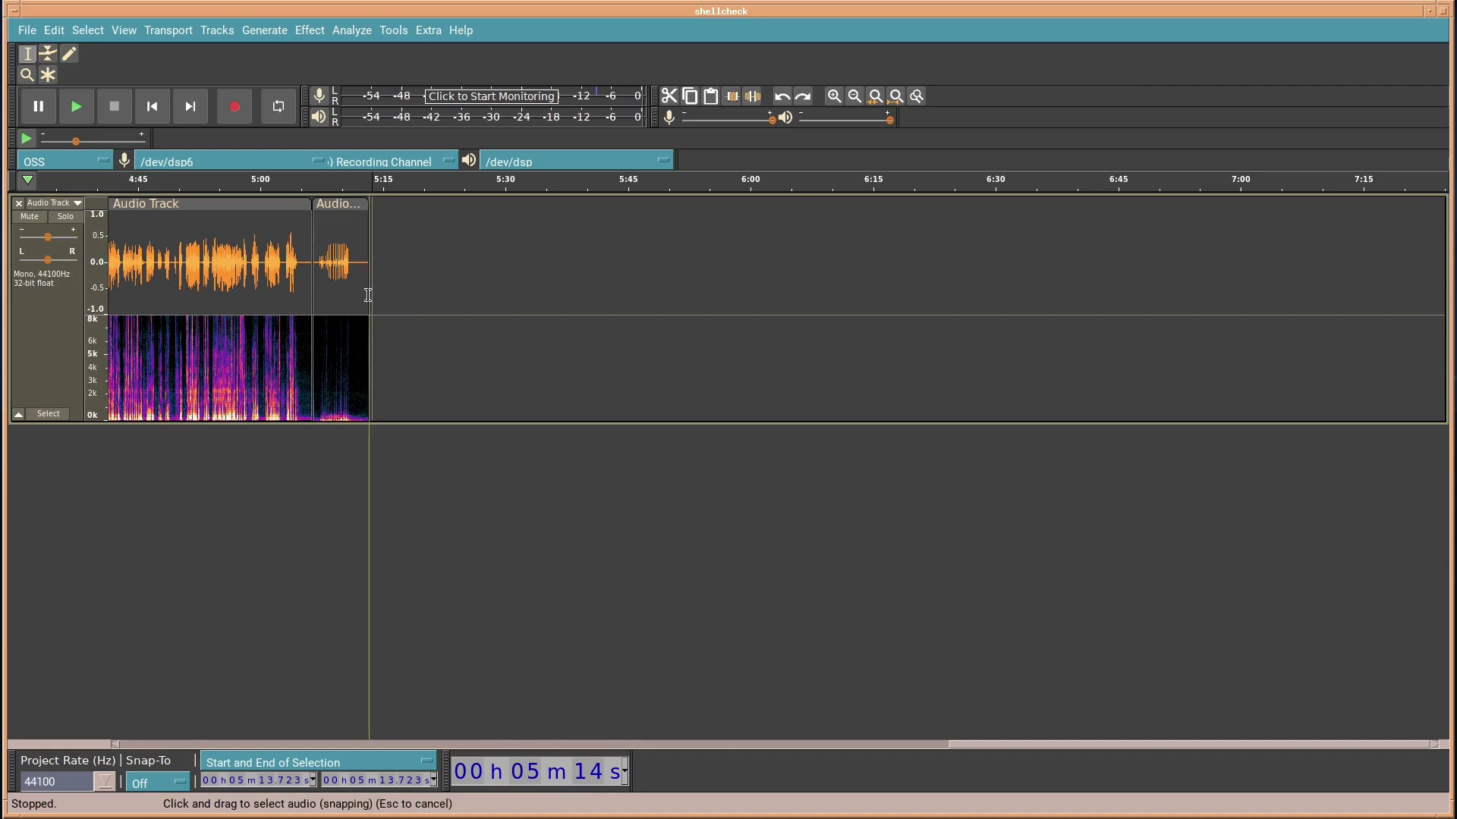
Step: Select the stretch from about 4 min 53 s to 5 min 6 s in the track's spectrogram
mouse_move(367, 292)
mouse_down()
mouse_move(470, 293)
mouse_move(391, 293)
mouse_up()
click(442, 293)
click(156, 448)
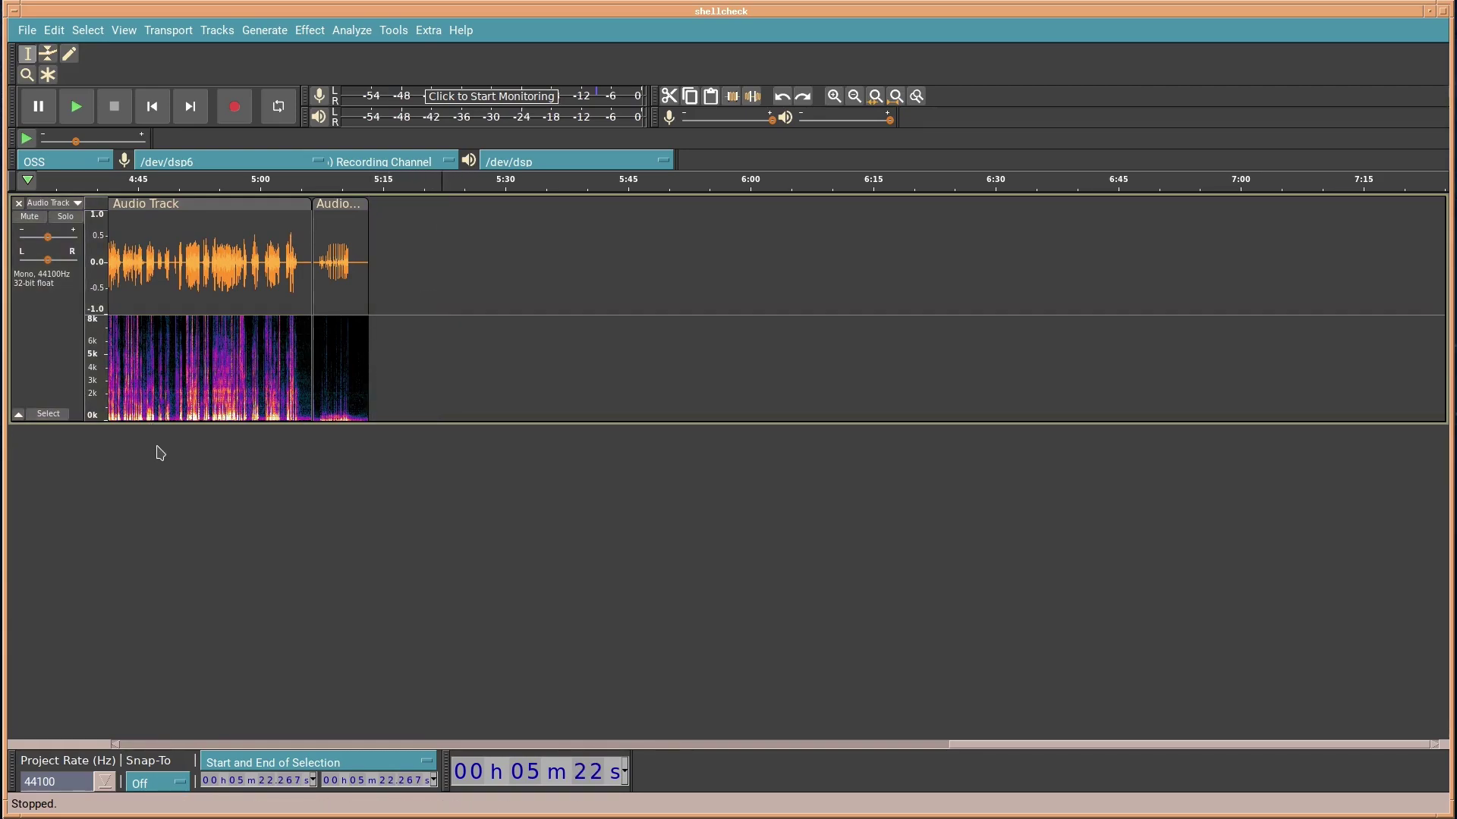
drag(206, 353, 311, 348)
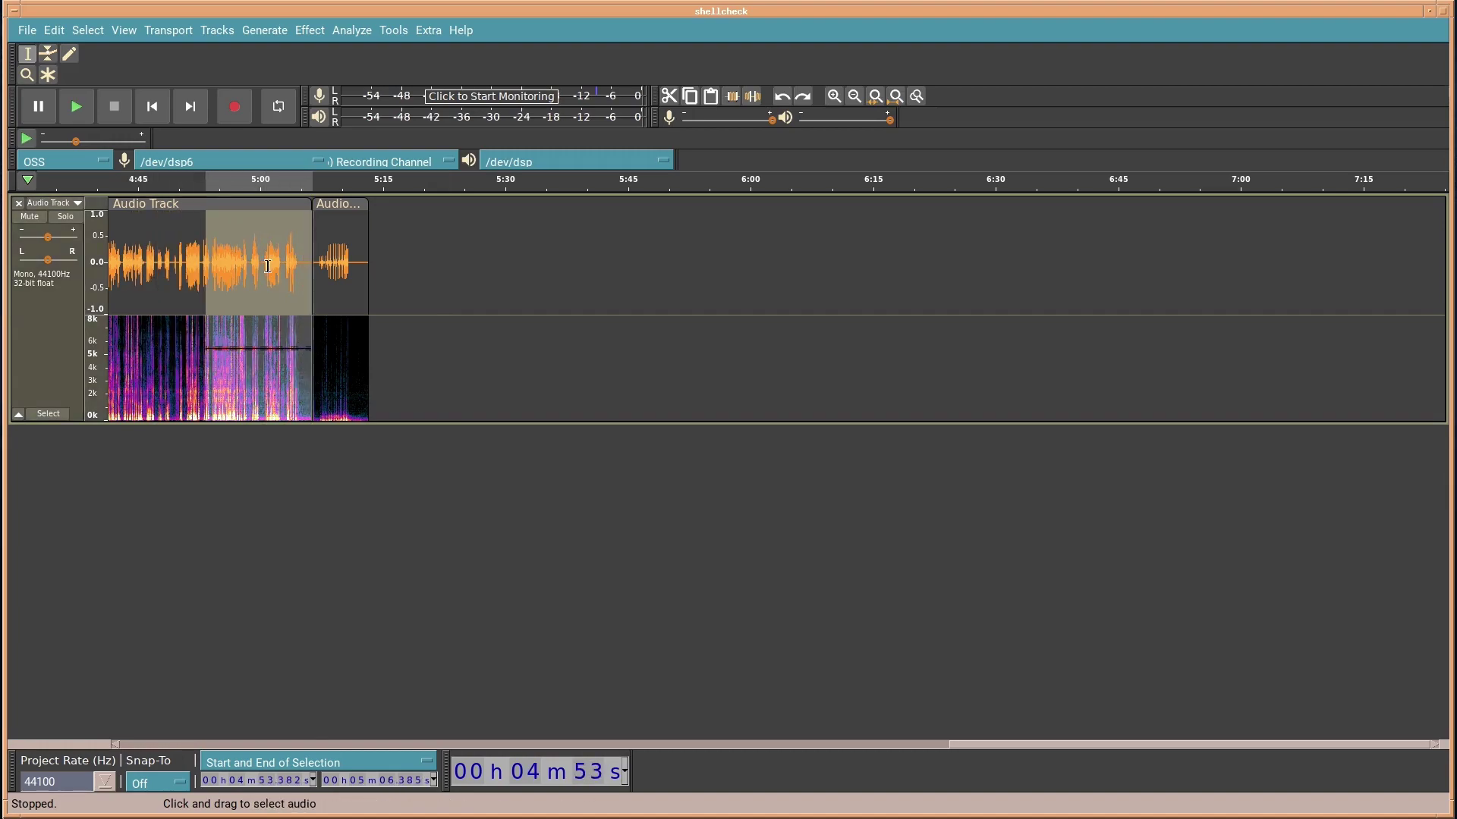
click(227, 225)
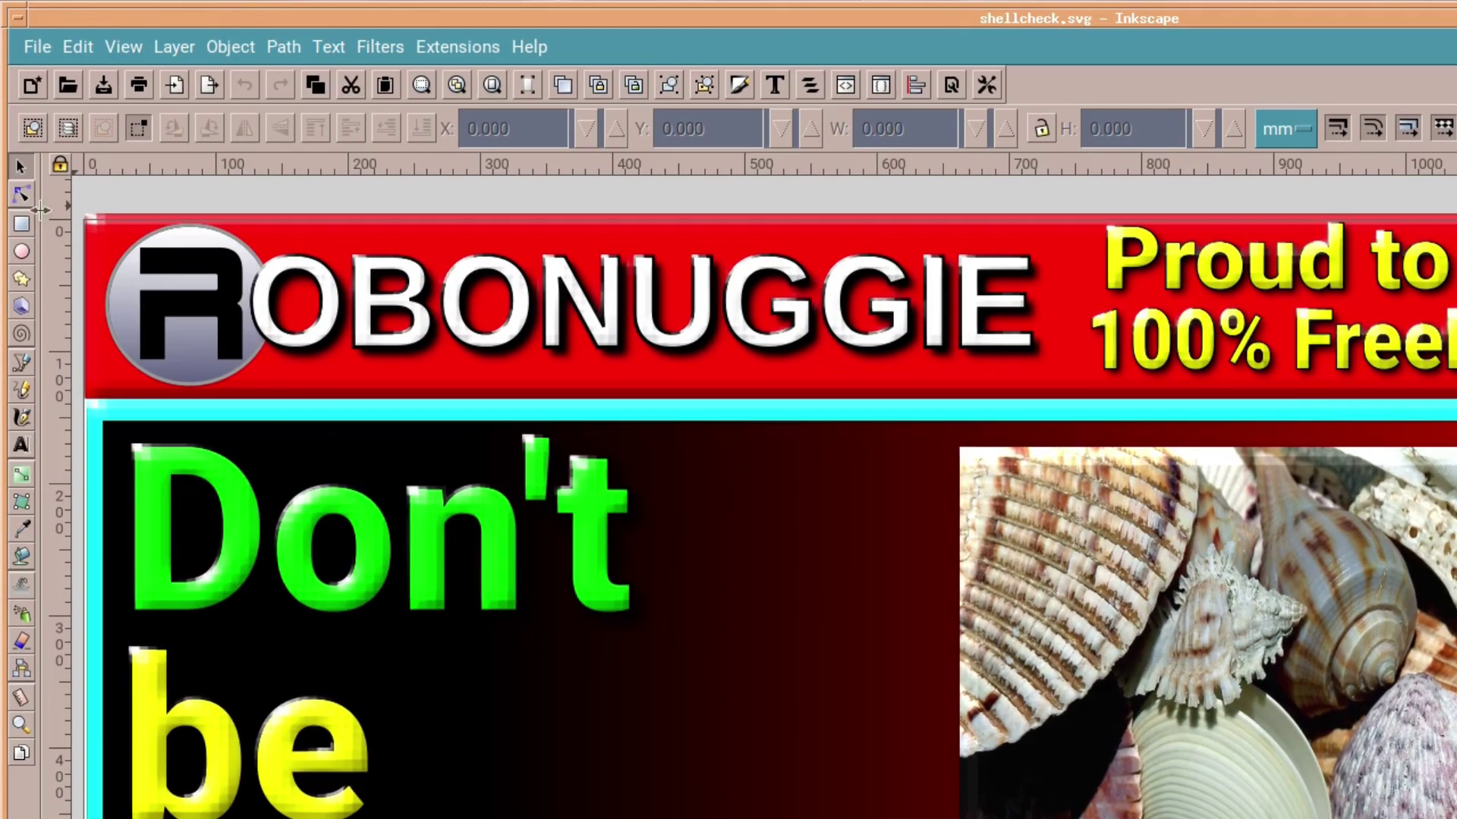
Step: In Inkscape's shellcheck.svg, look through the file, edit, view, layer, object, path, filter and extension commands
click(33, 45)
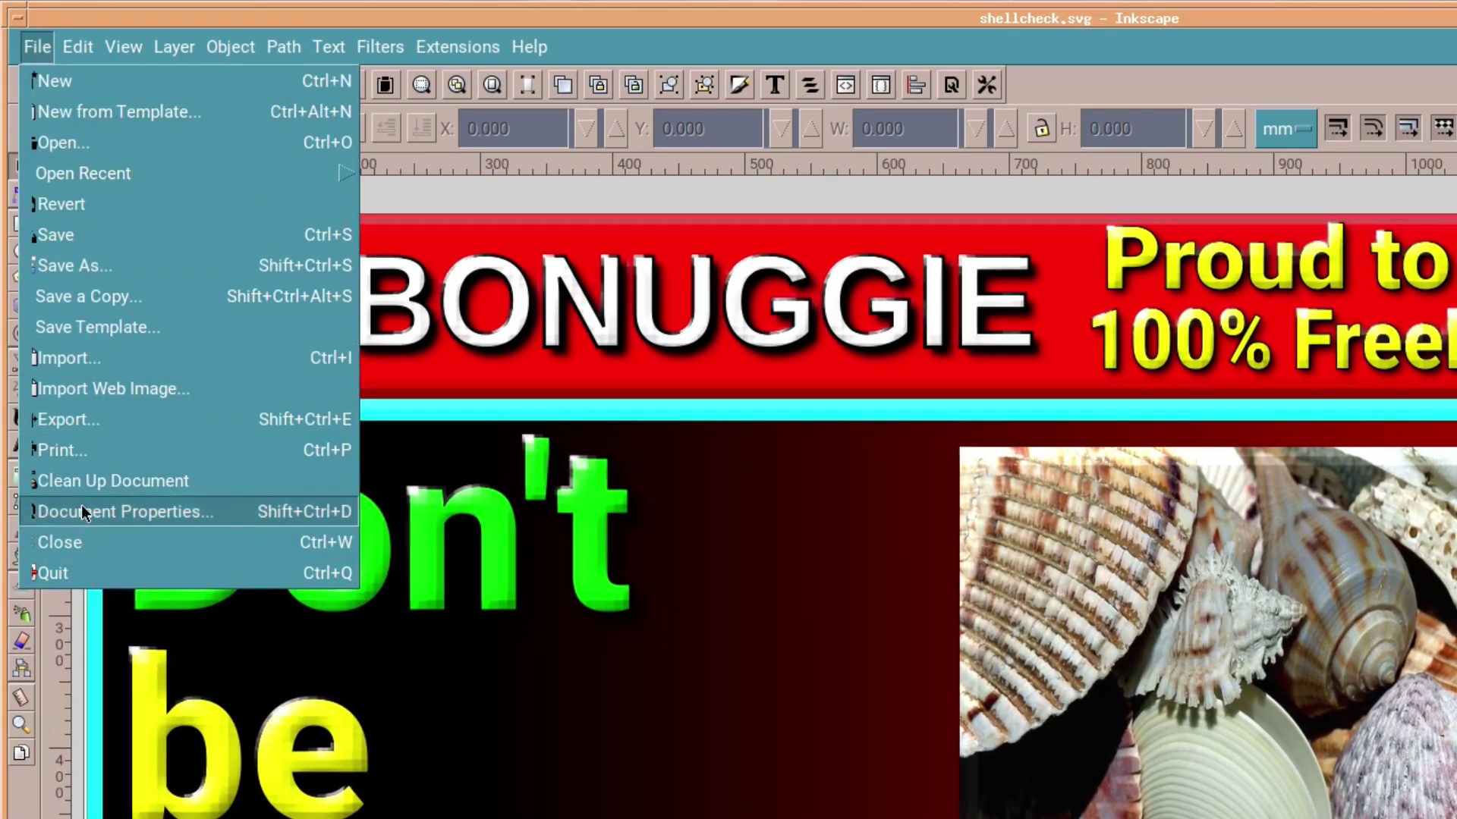
mouse_move(78, 46)
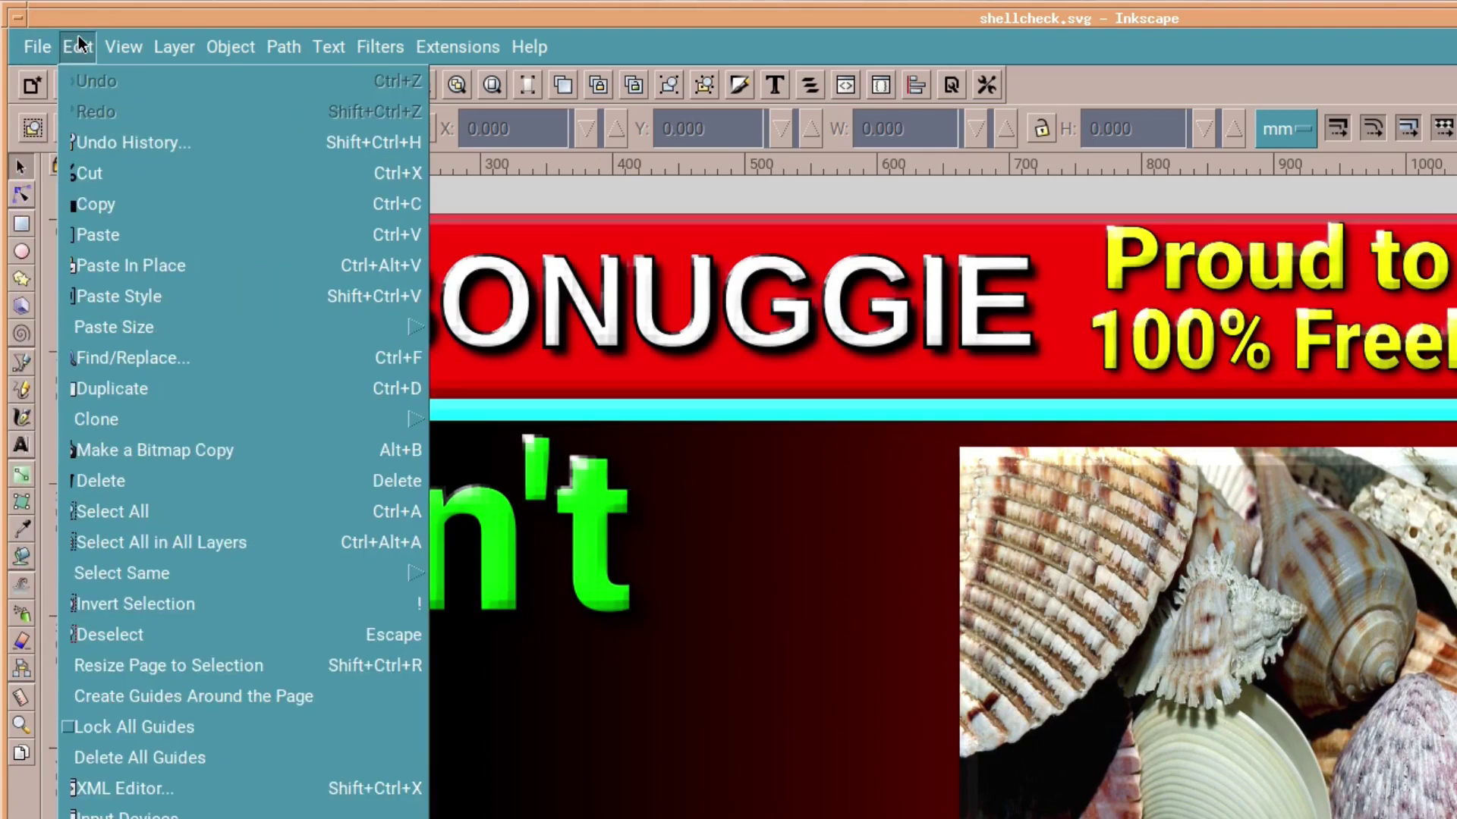
mouse_move(125, 48)
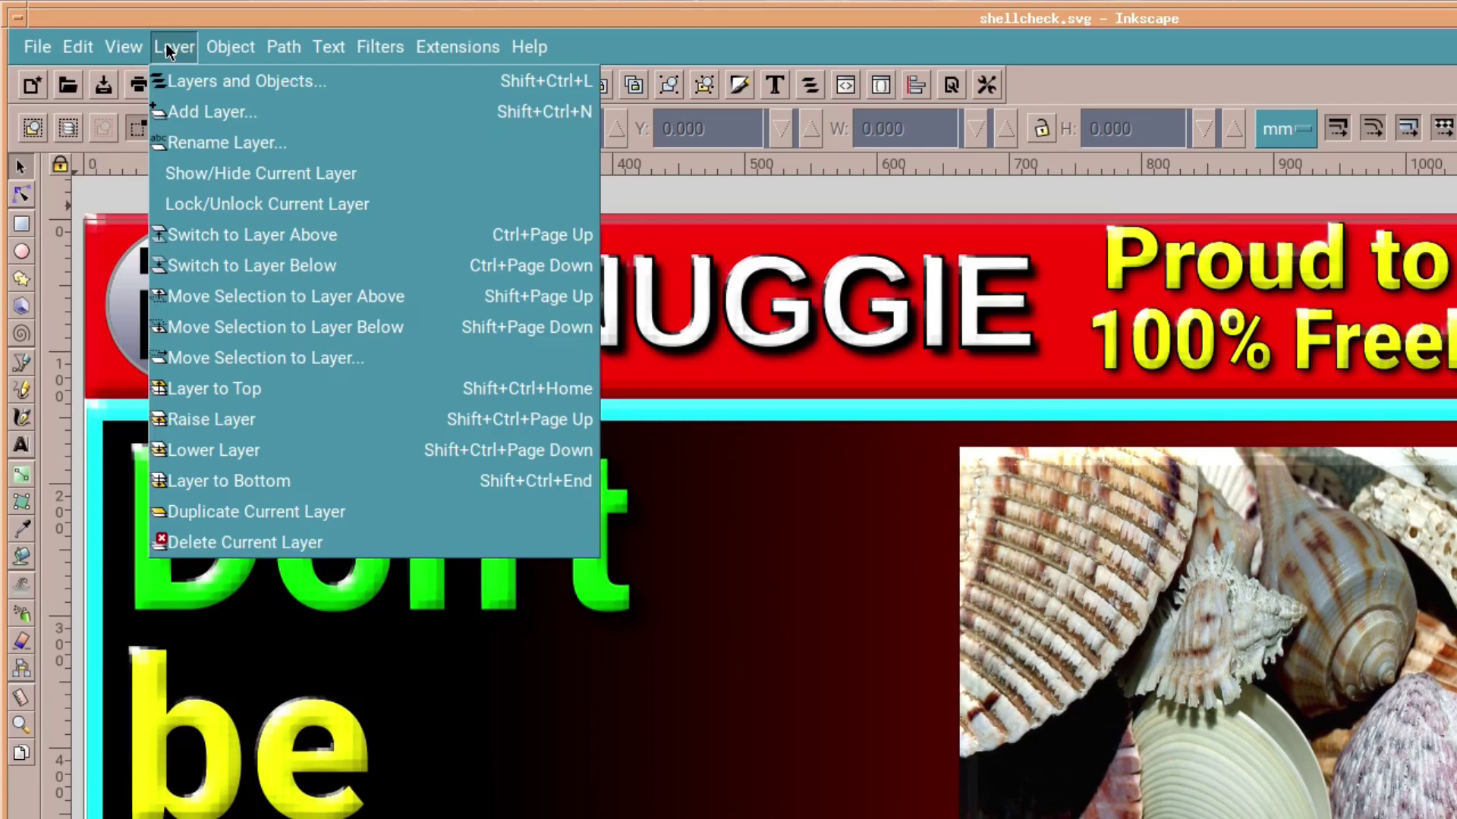
mouse_move(215, 51)
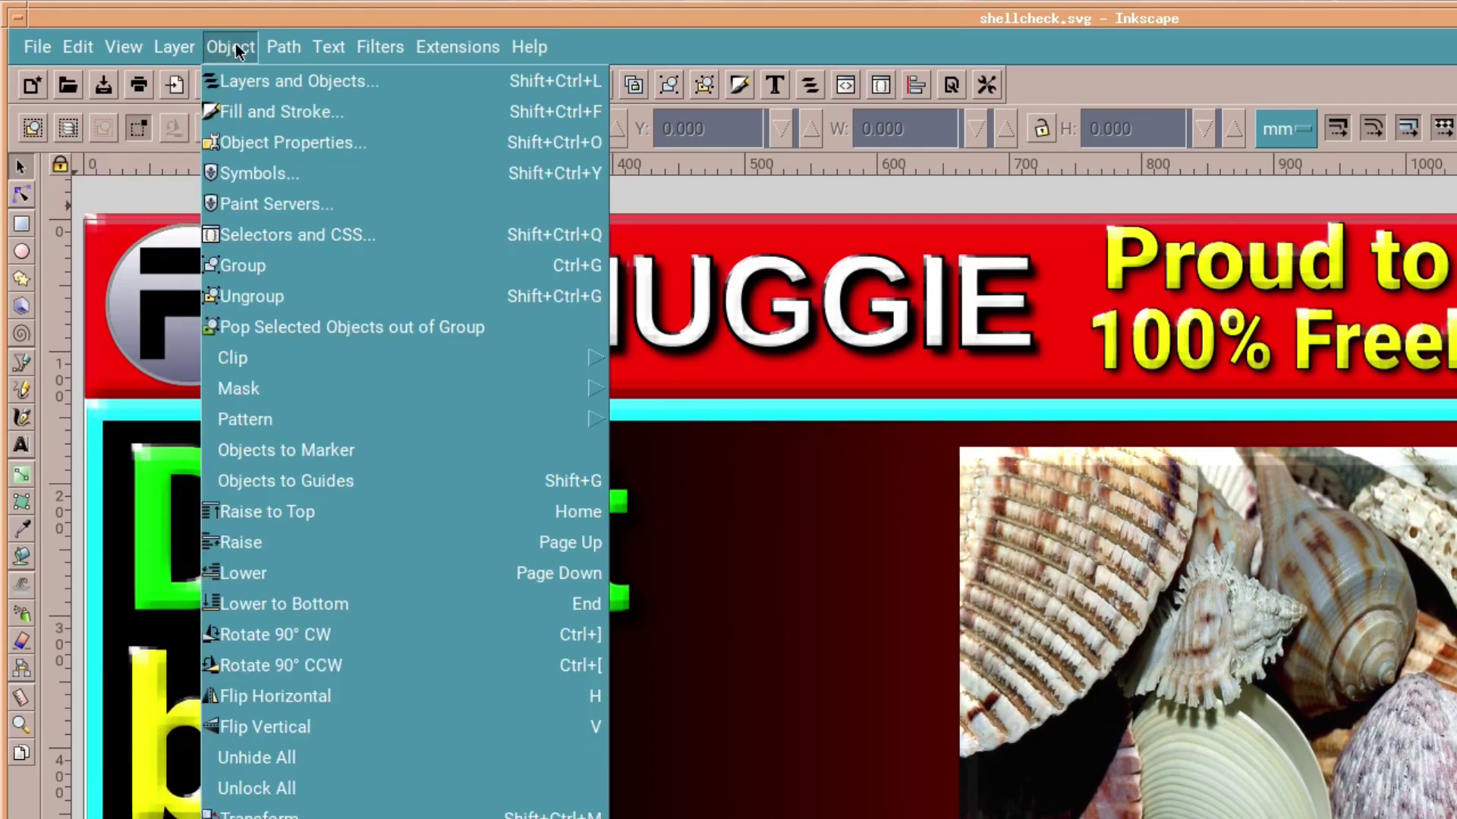
mouse_move(282, 49)
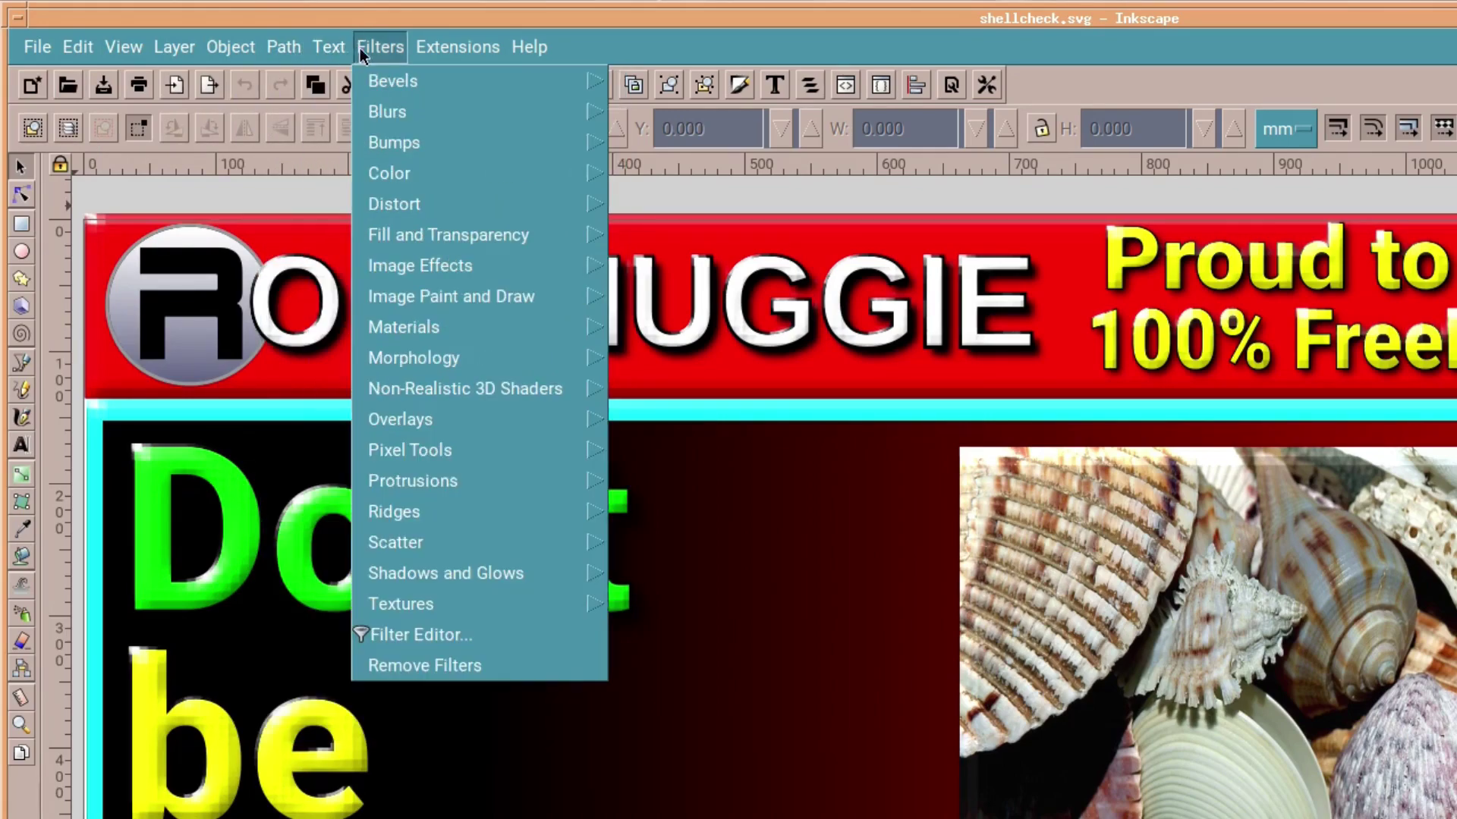
mouse_move(426, 48)
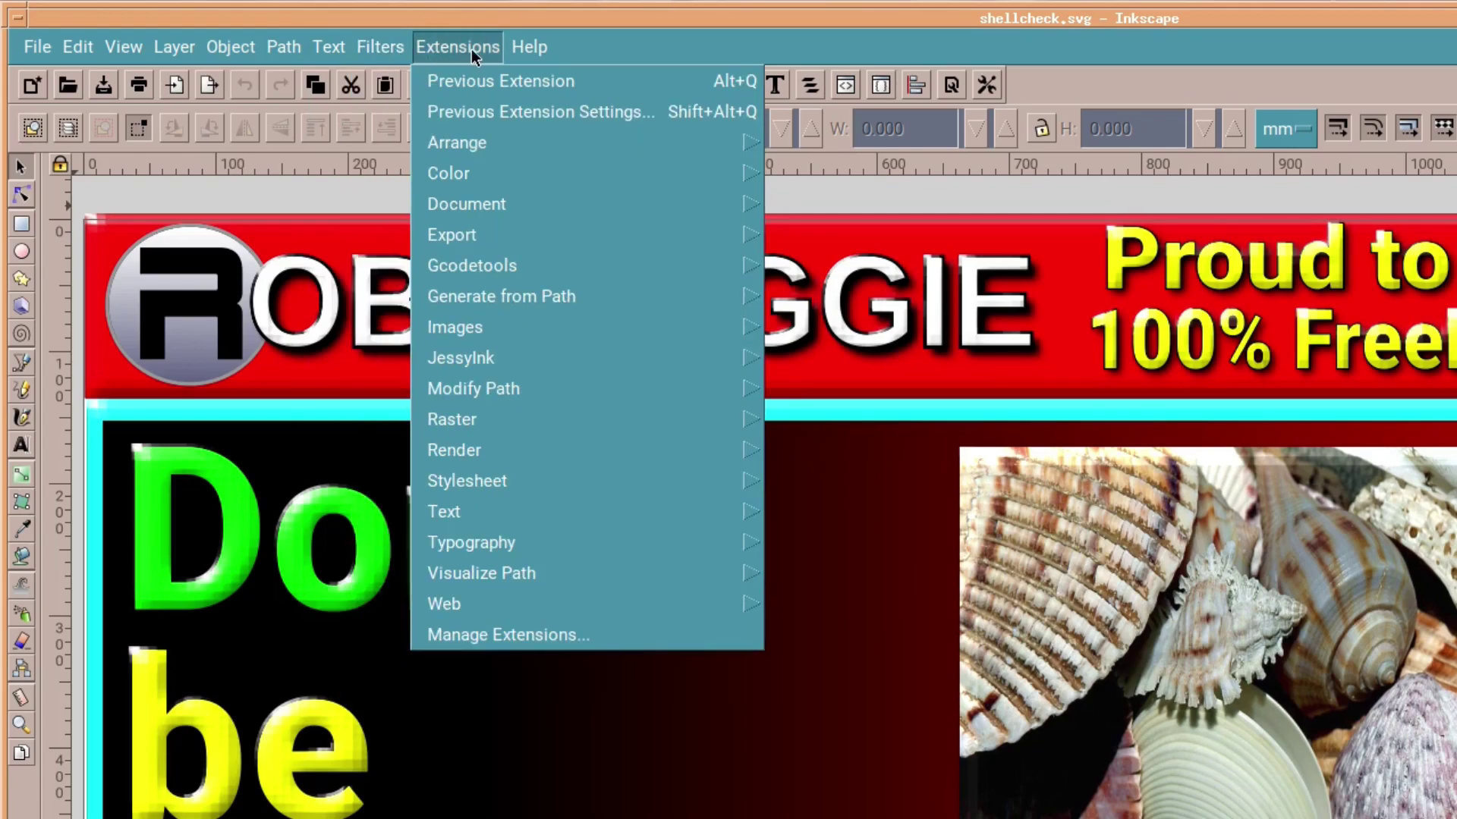
mouse_move(526, 52)
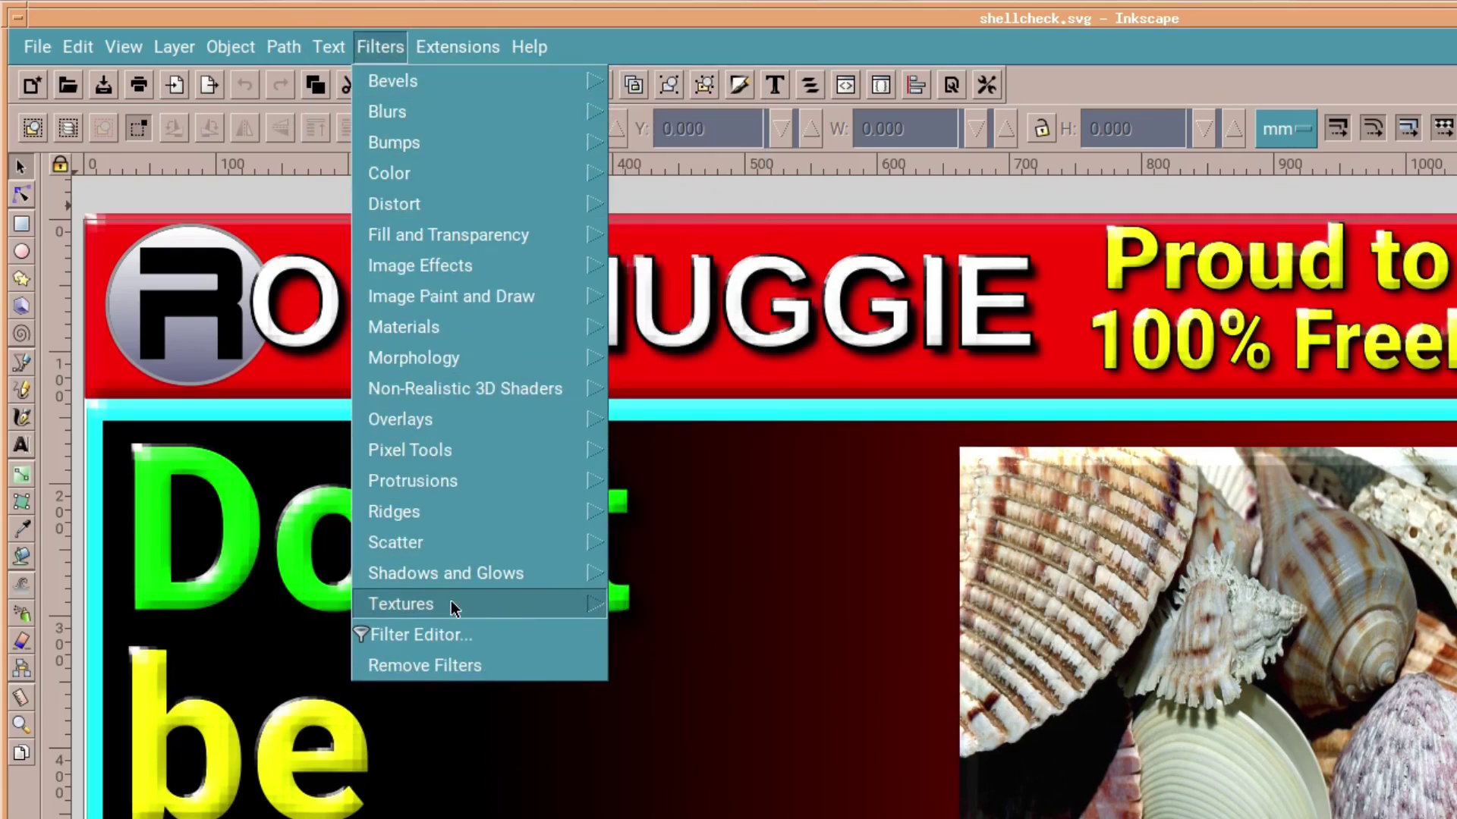
Step: Examine the available filter categories, including Ridges, Protrusions, Overlays and Image Effects, and the extension categories
mouse_move(452, 579)
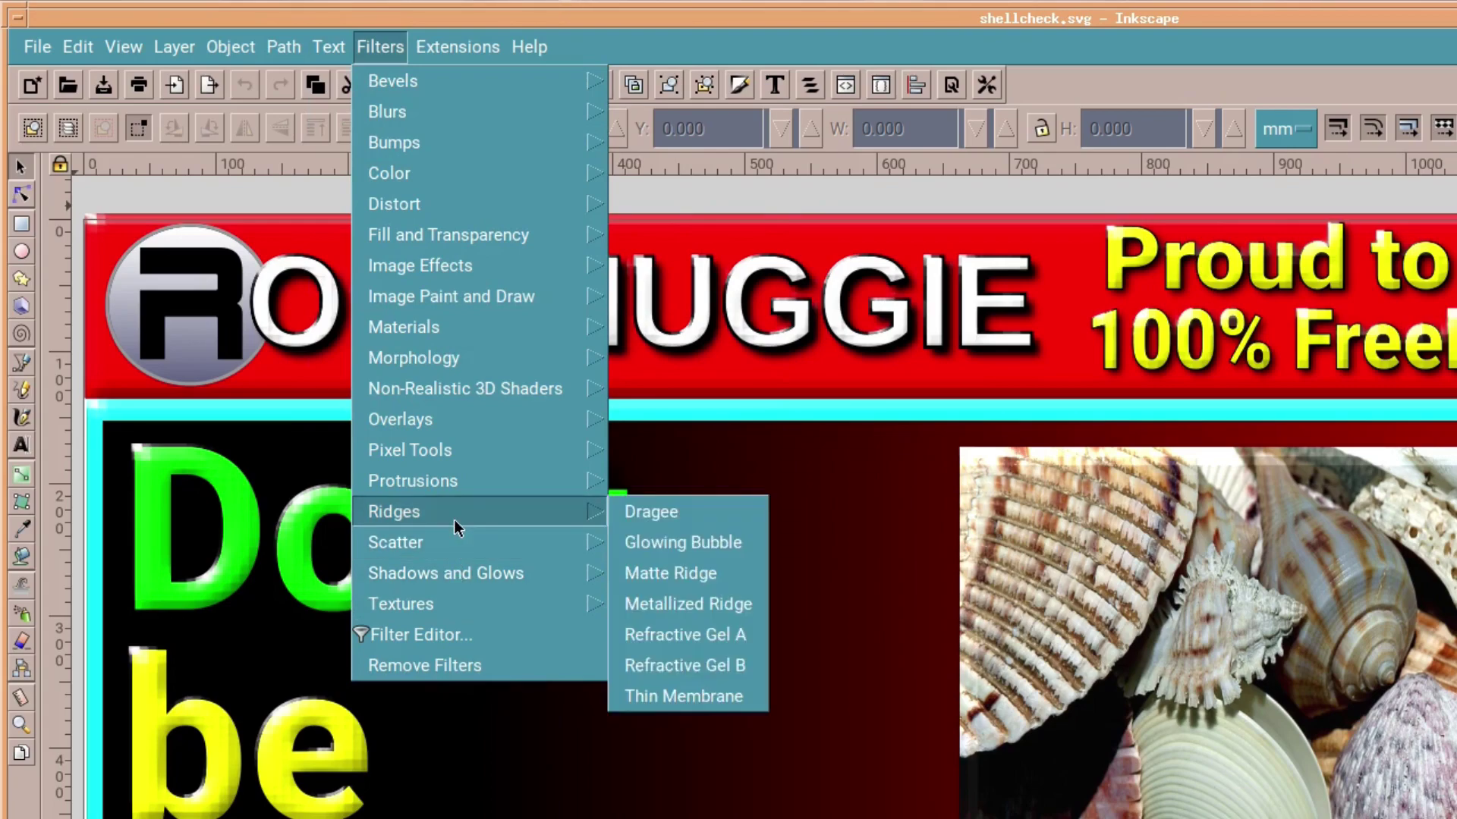
mouse_move(458, 486)
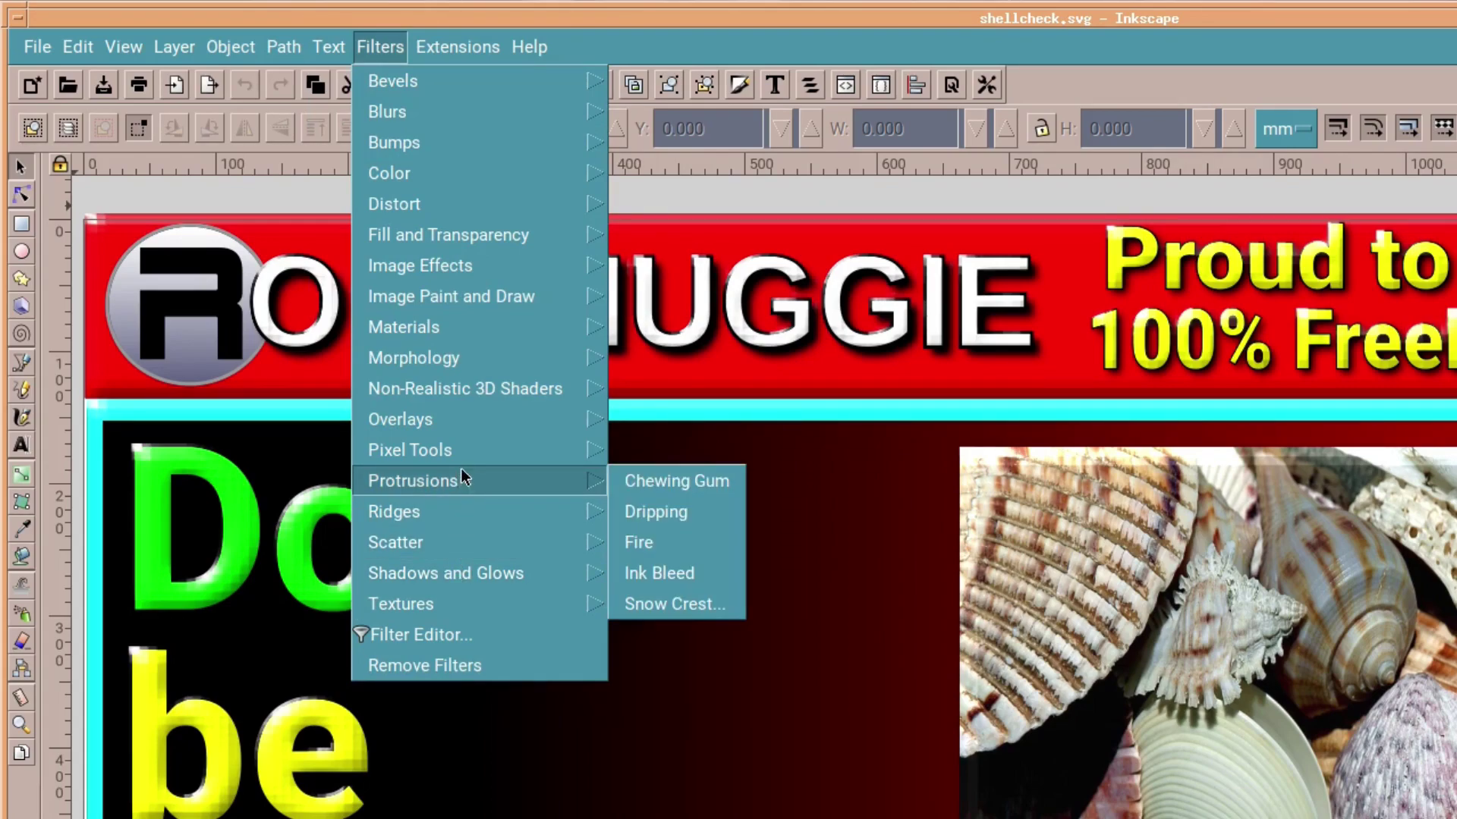
mouse_move(467, 419)
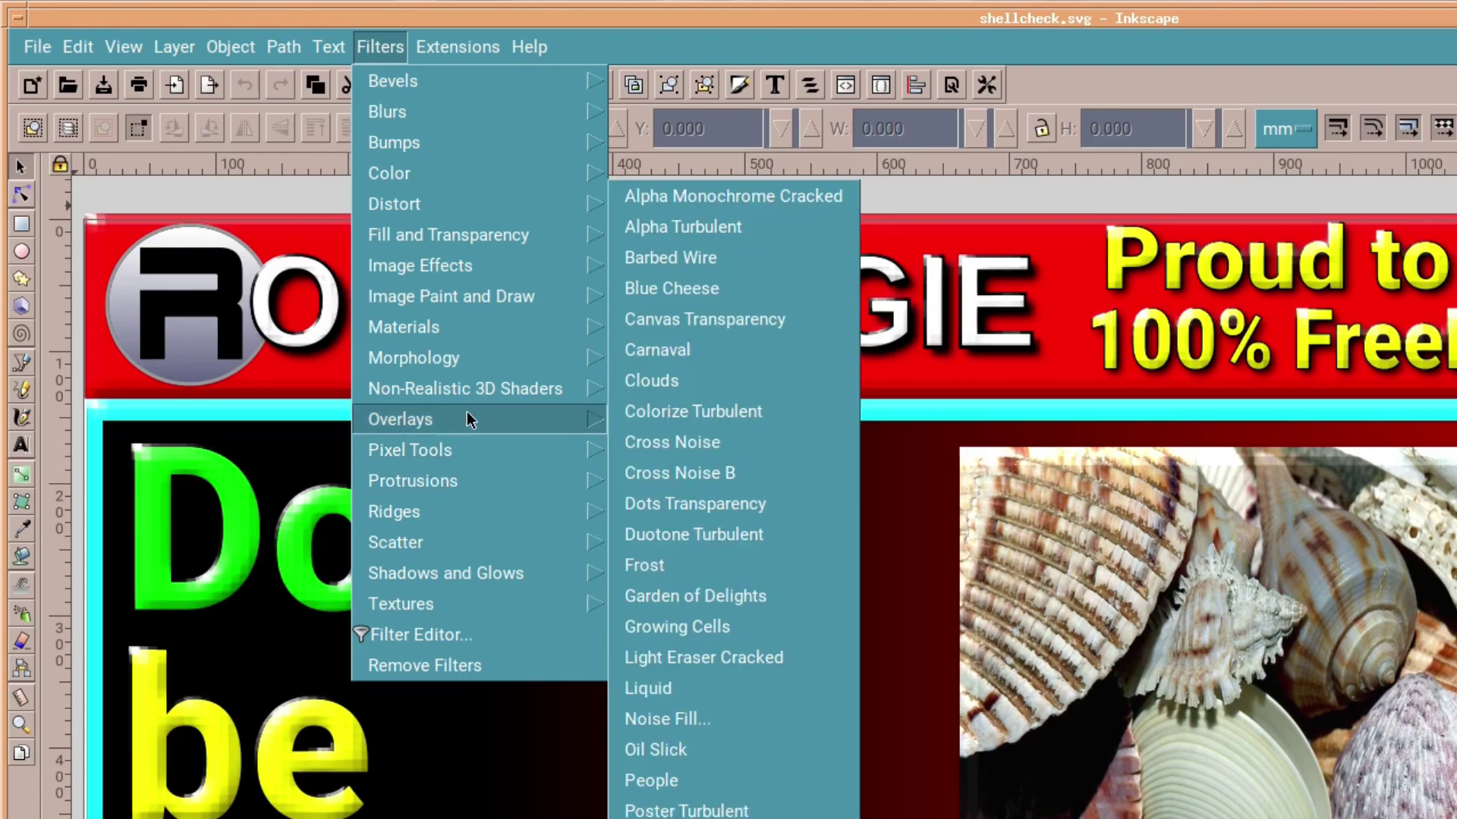
mouse_move(471, 363)
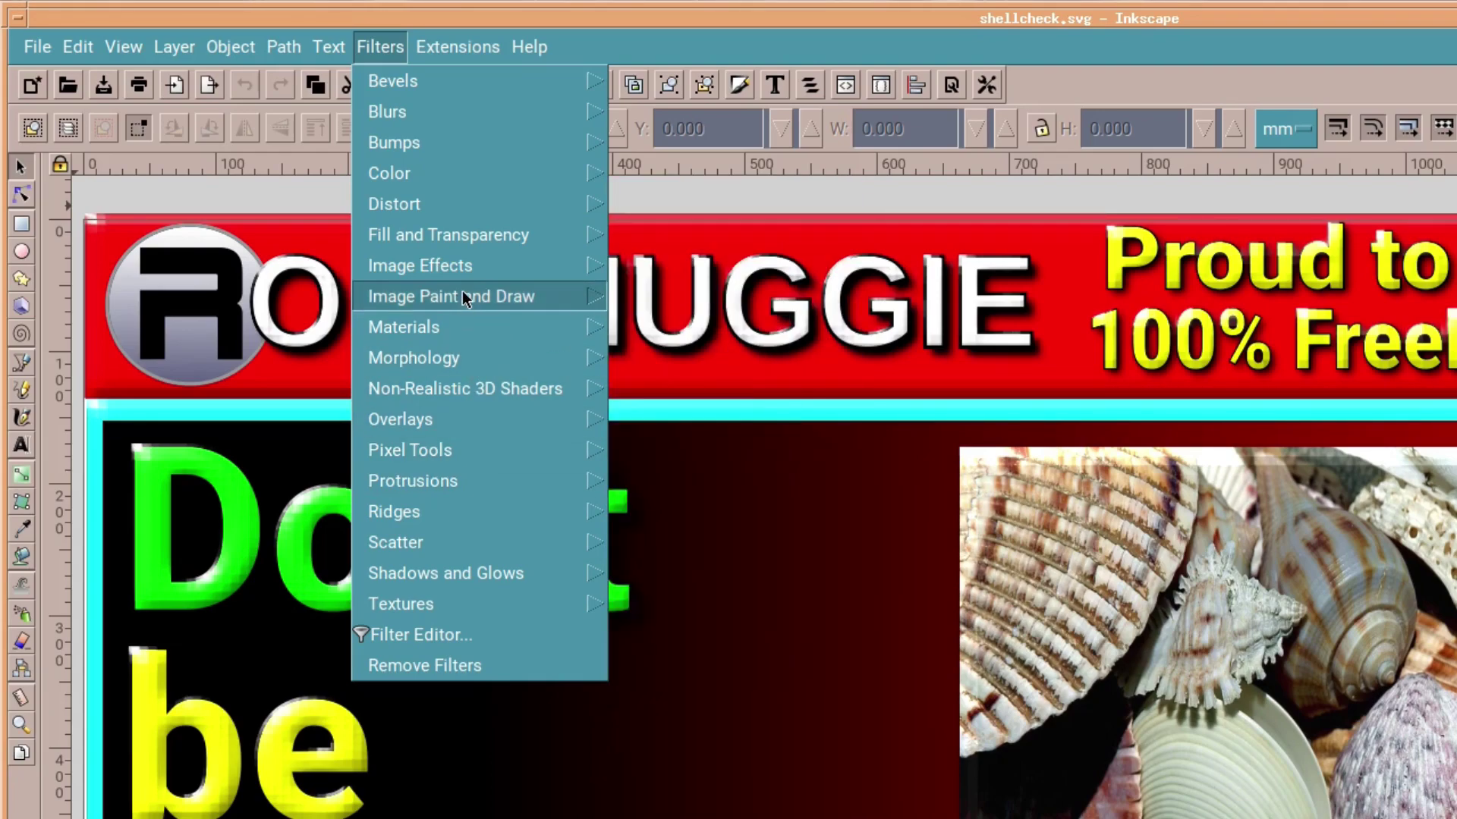
mouse_move(462, 294)
mouse_move(462, 267)
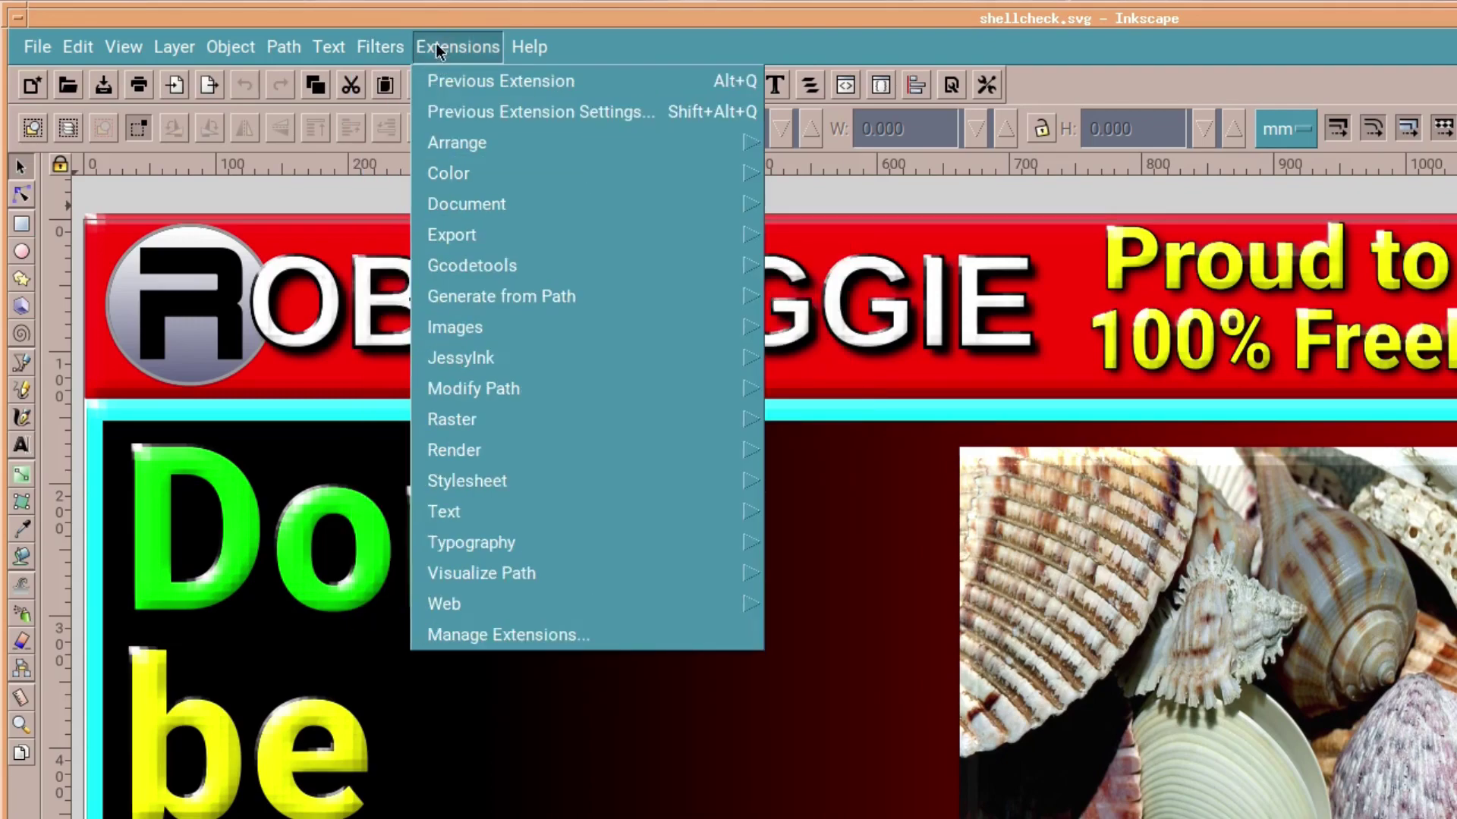
click(426, 6)
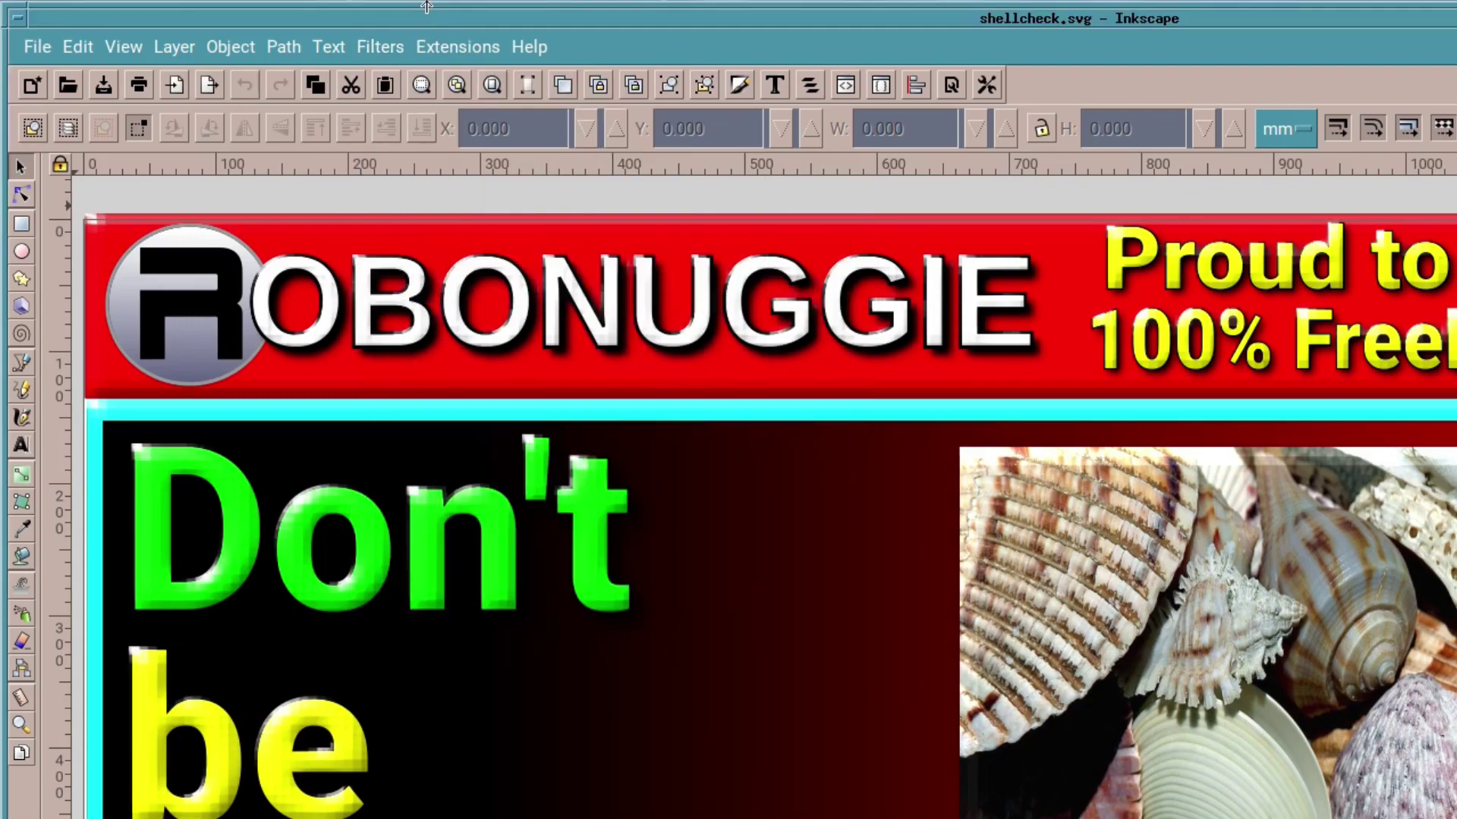
Step: View Inkscape's version information in its About window
click(529, 48)
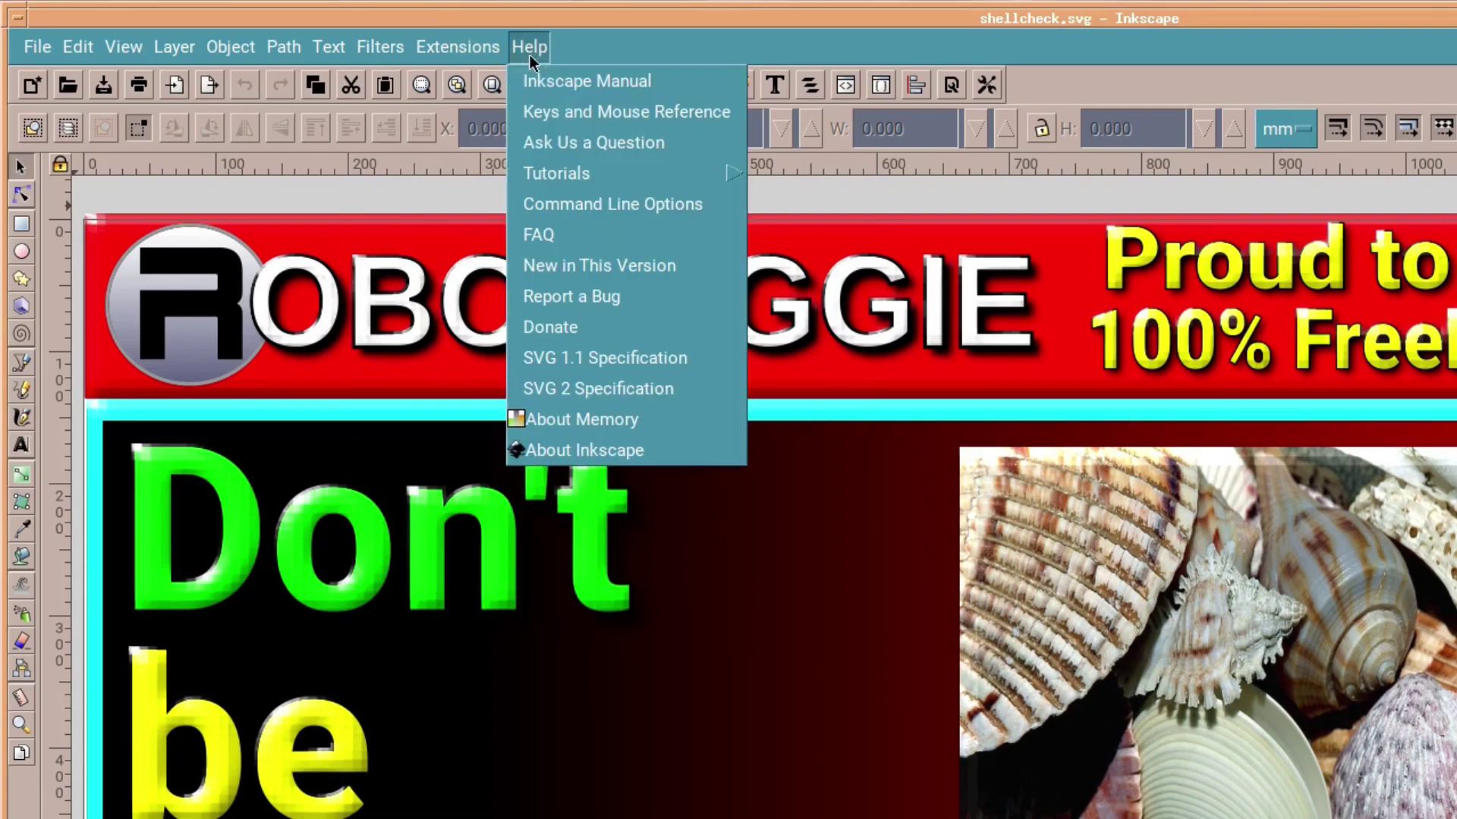
click(587, 449)
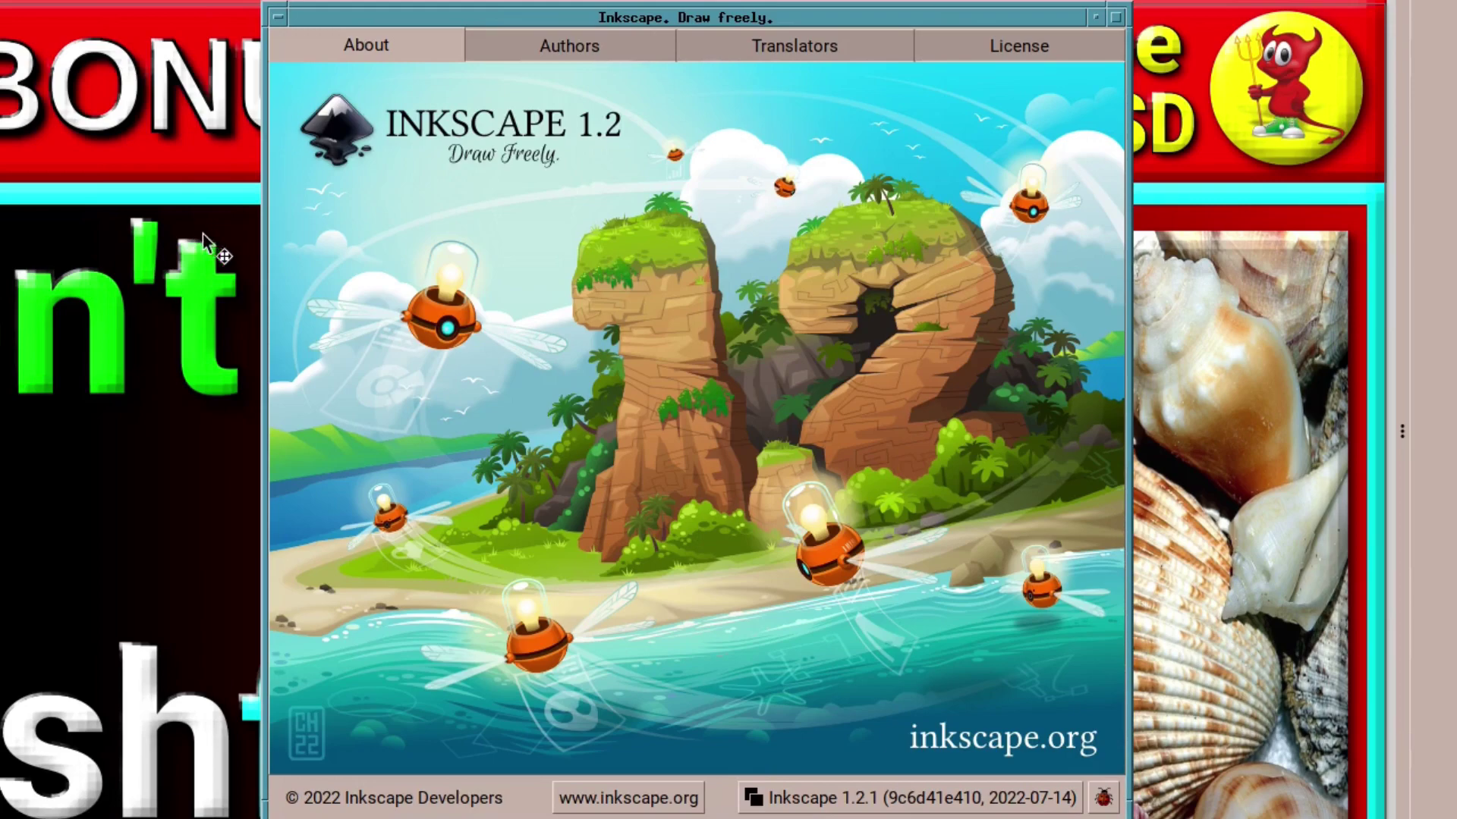
click(398, 321)
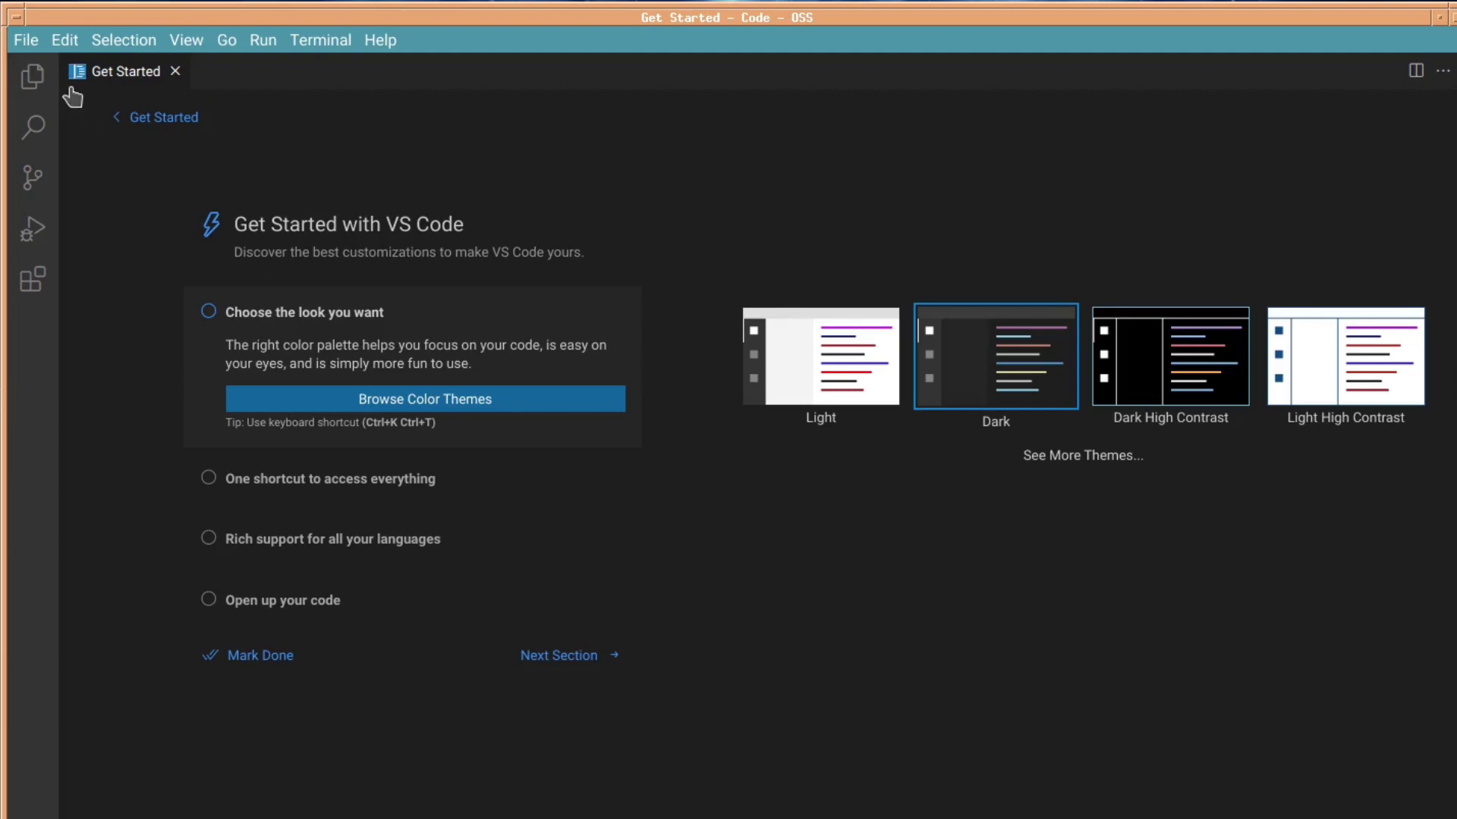
Step: In Code - OSS, look through the file, edit, view, go and terminal commands
click(23, 37)
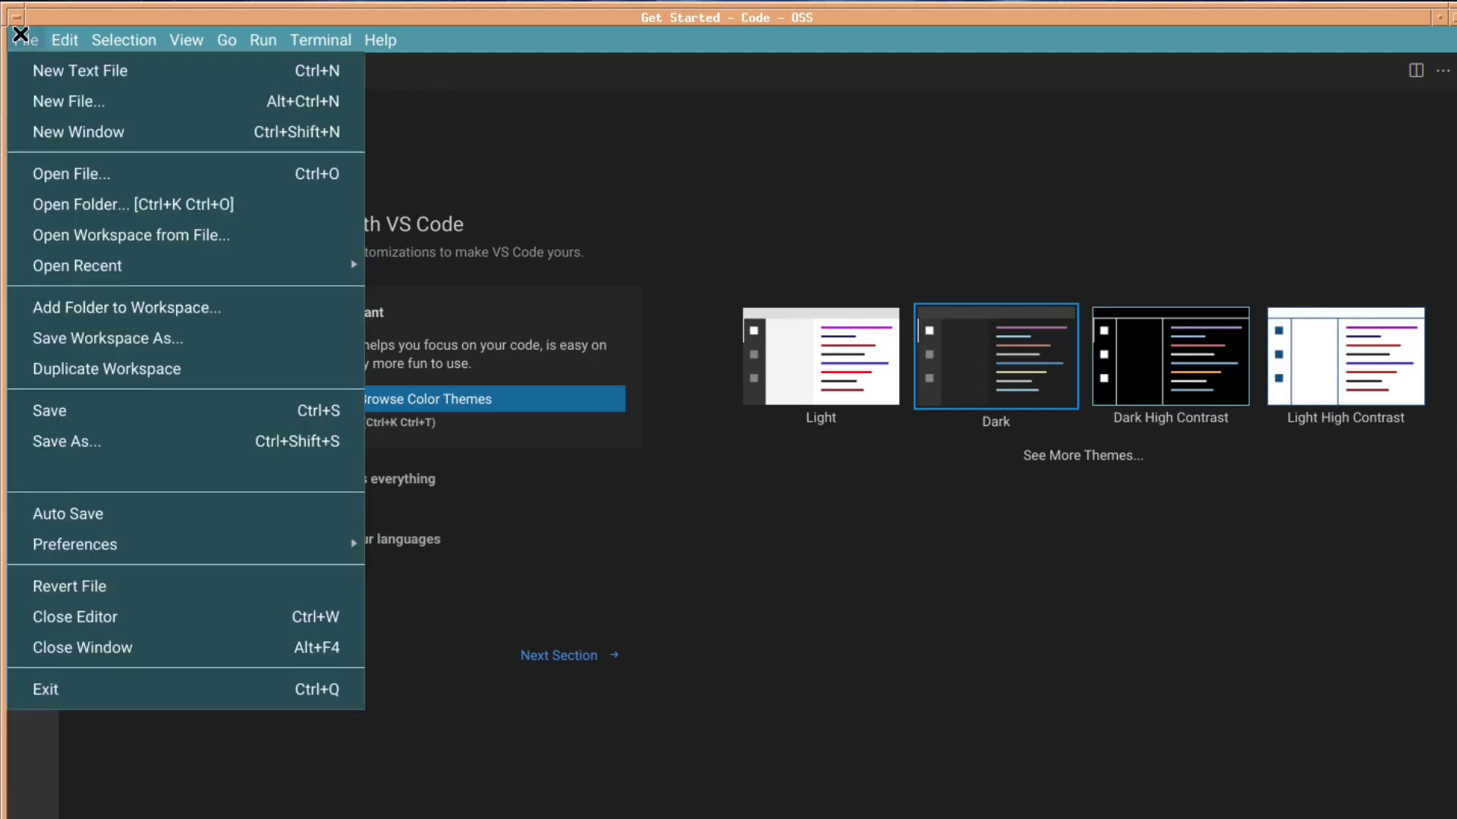
mouse_move(63, 39)
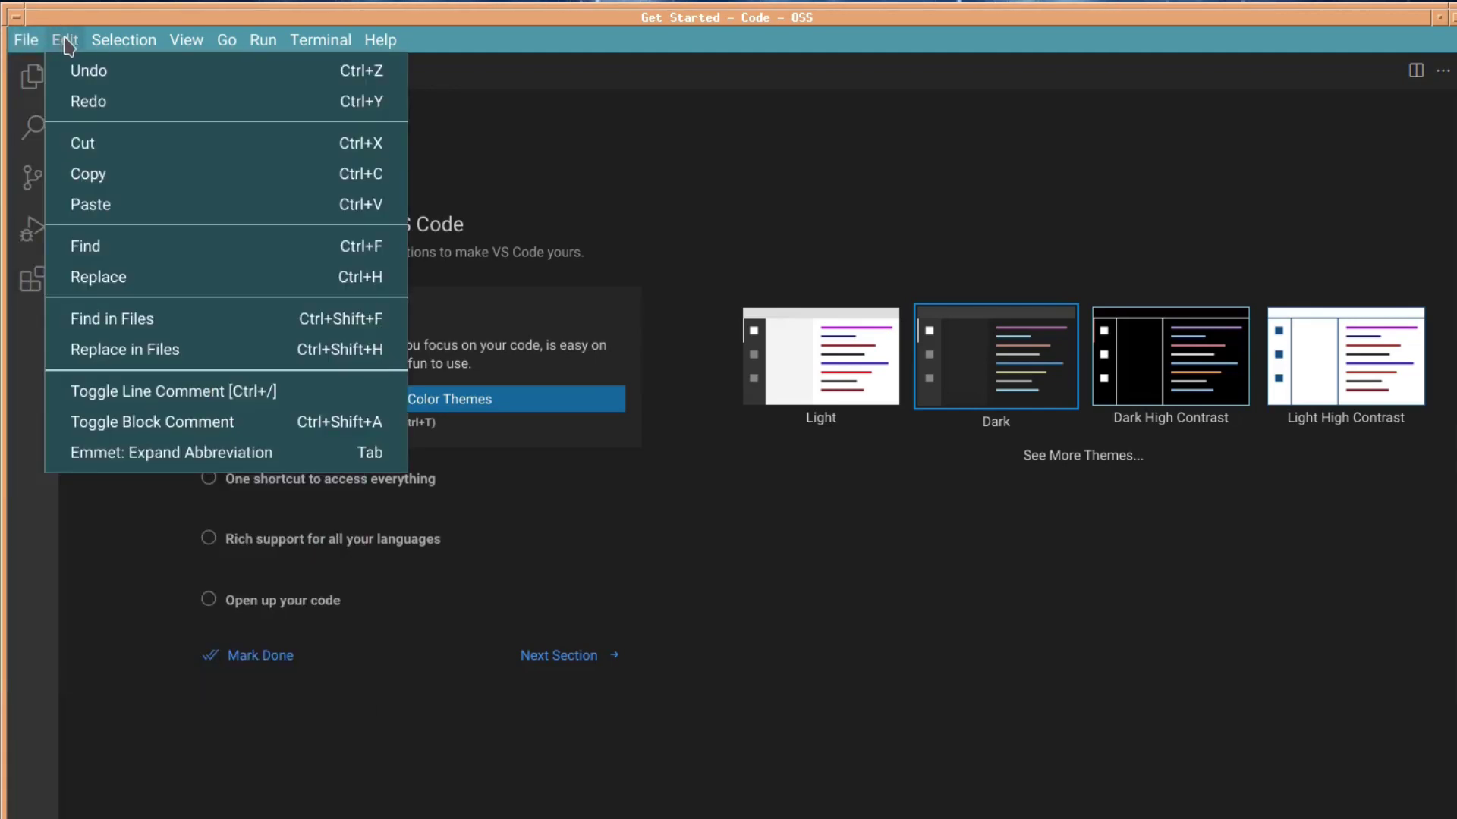
mouse_move(184, 45)
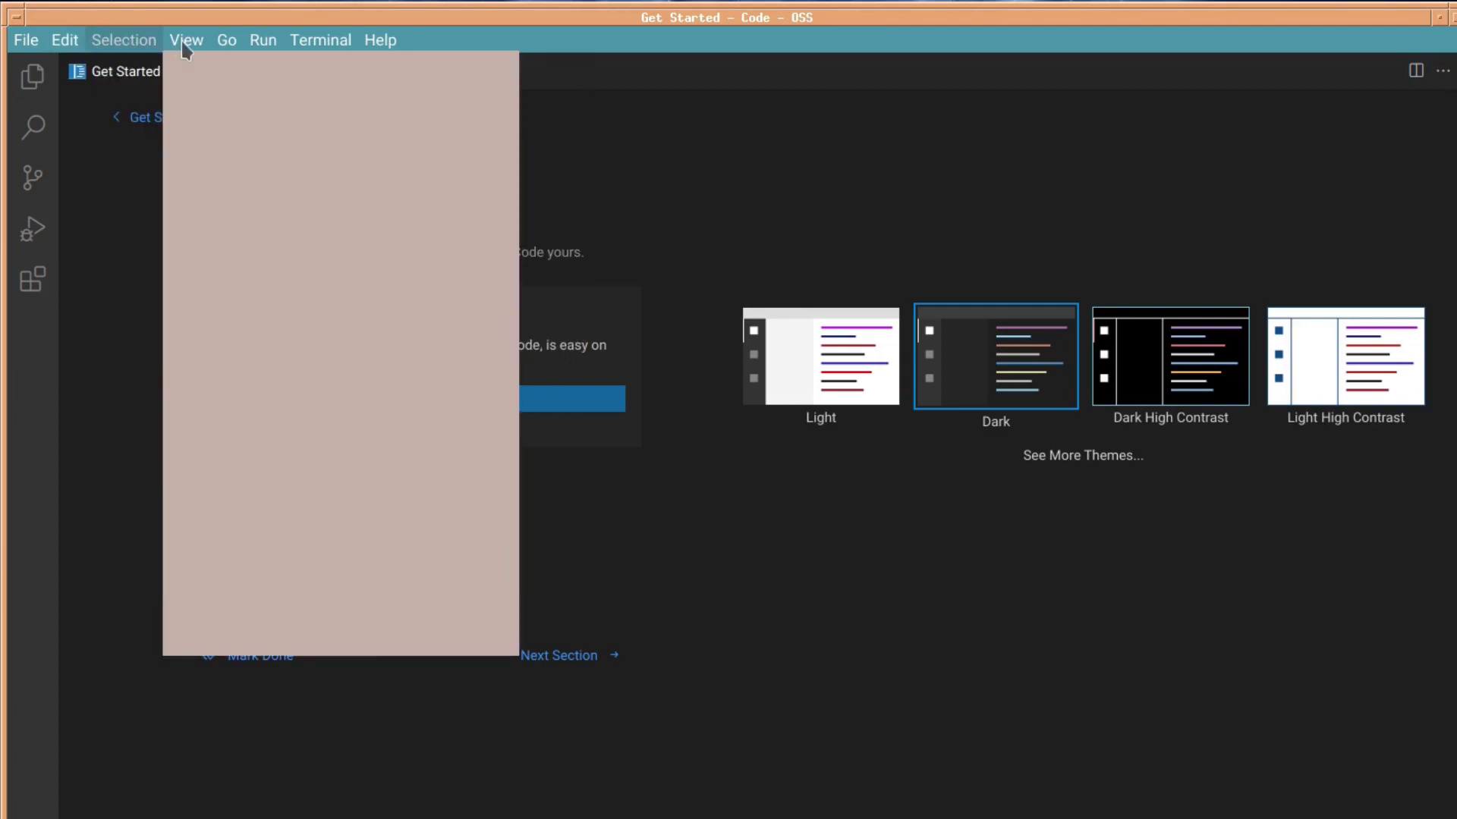
mouse_move(230, 47)
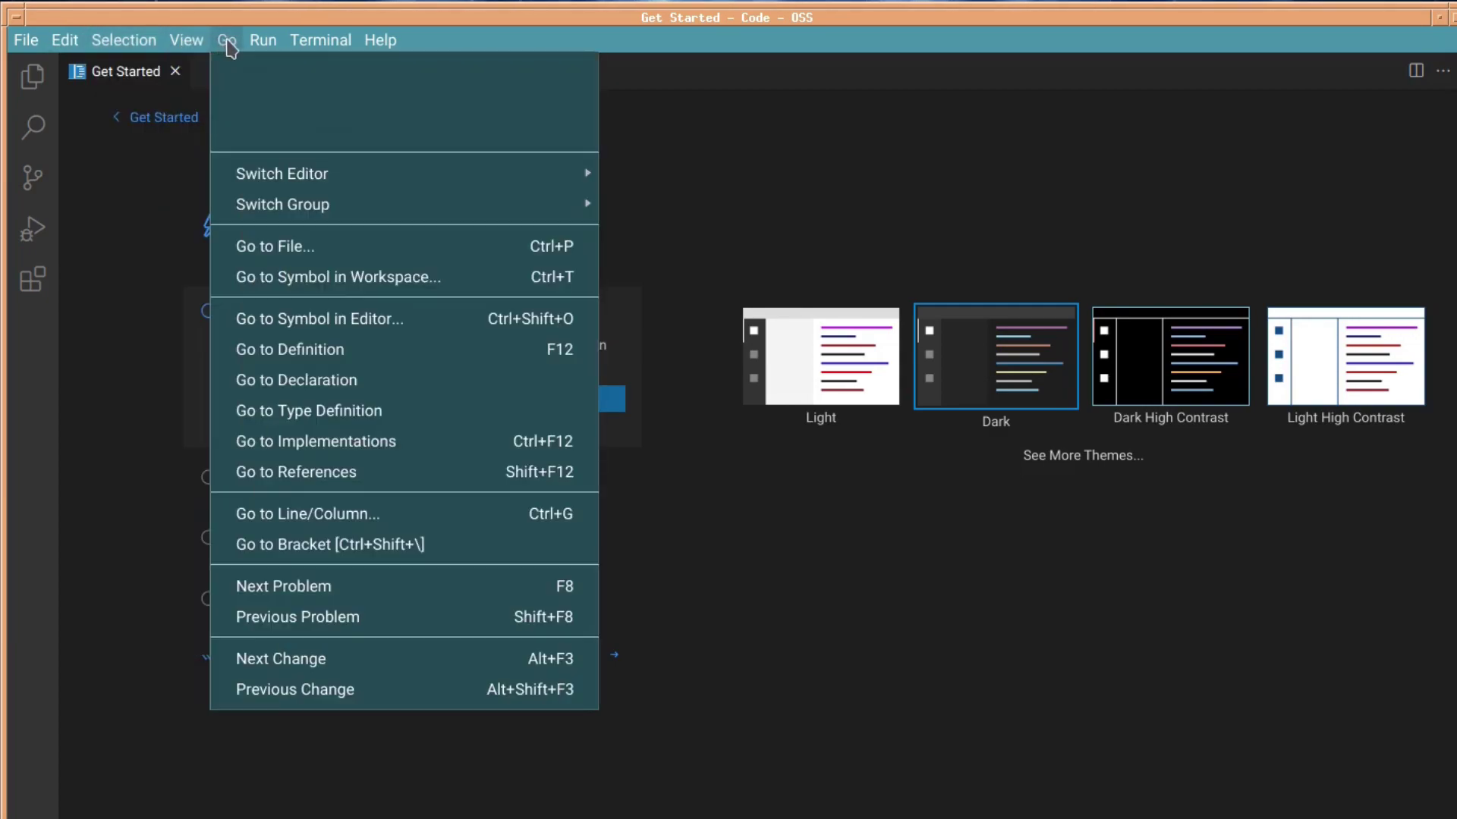
mouse_move(306, 52)
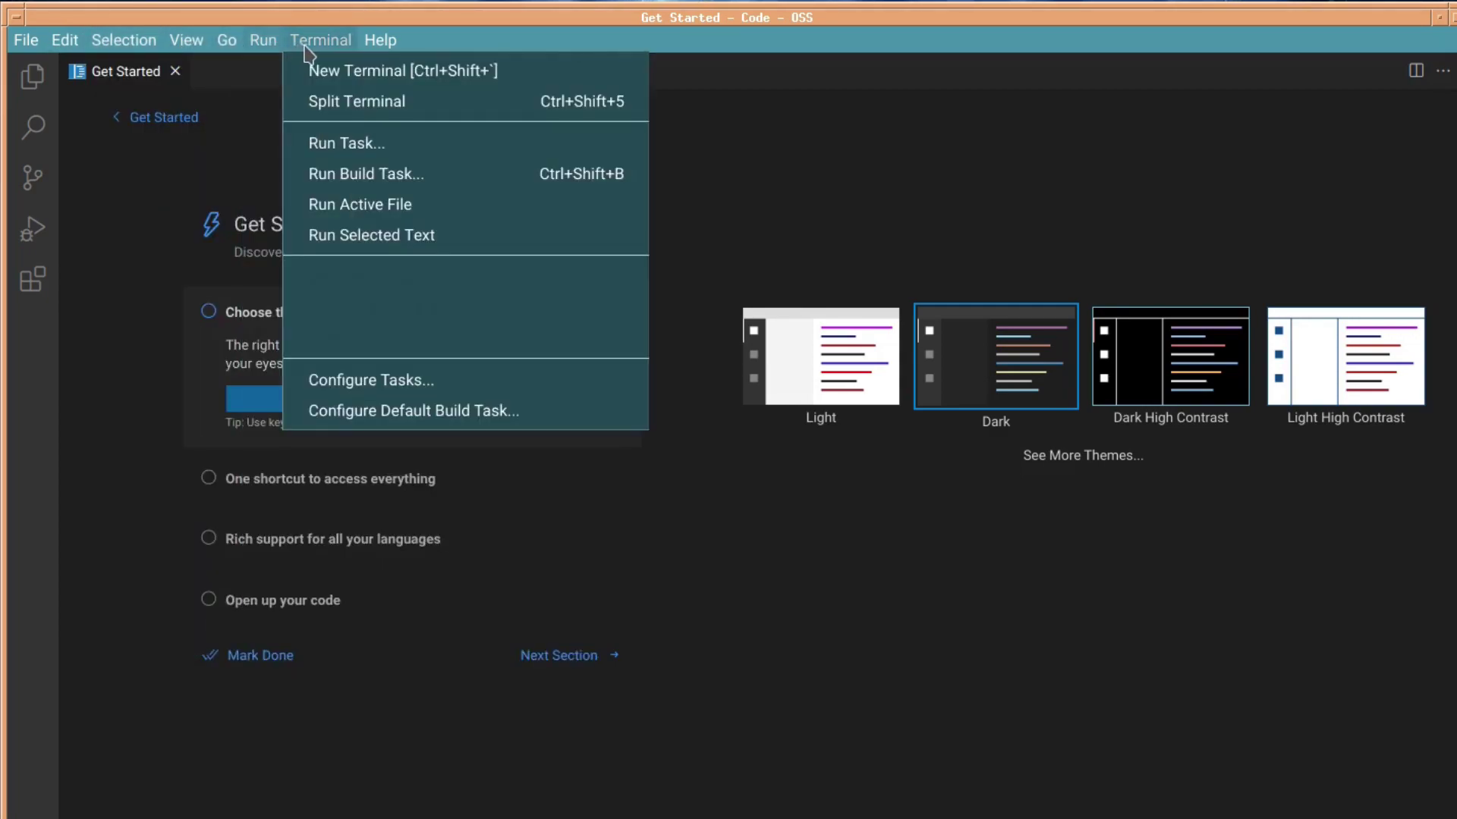
Step: Check the editor's version and build information in its About window, and dismiss it
mouse_move(377, 52)
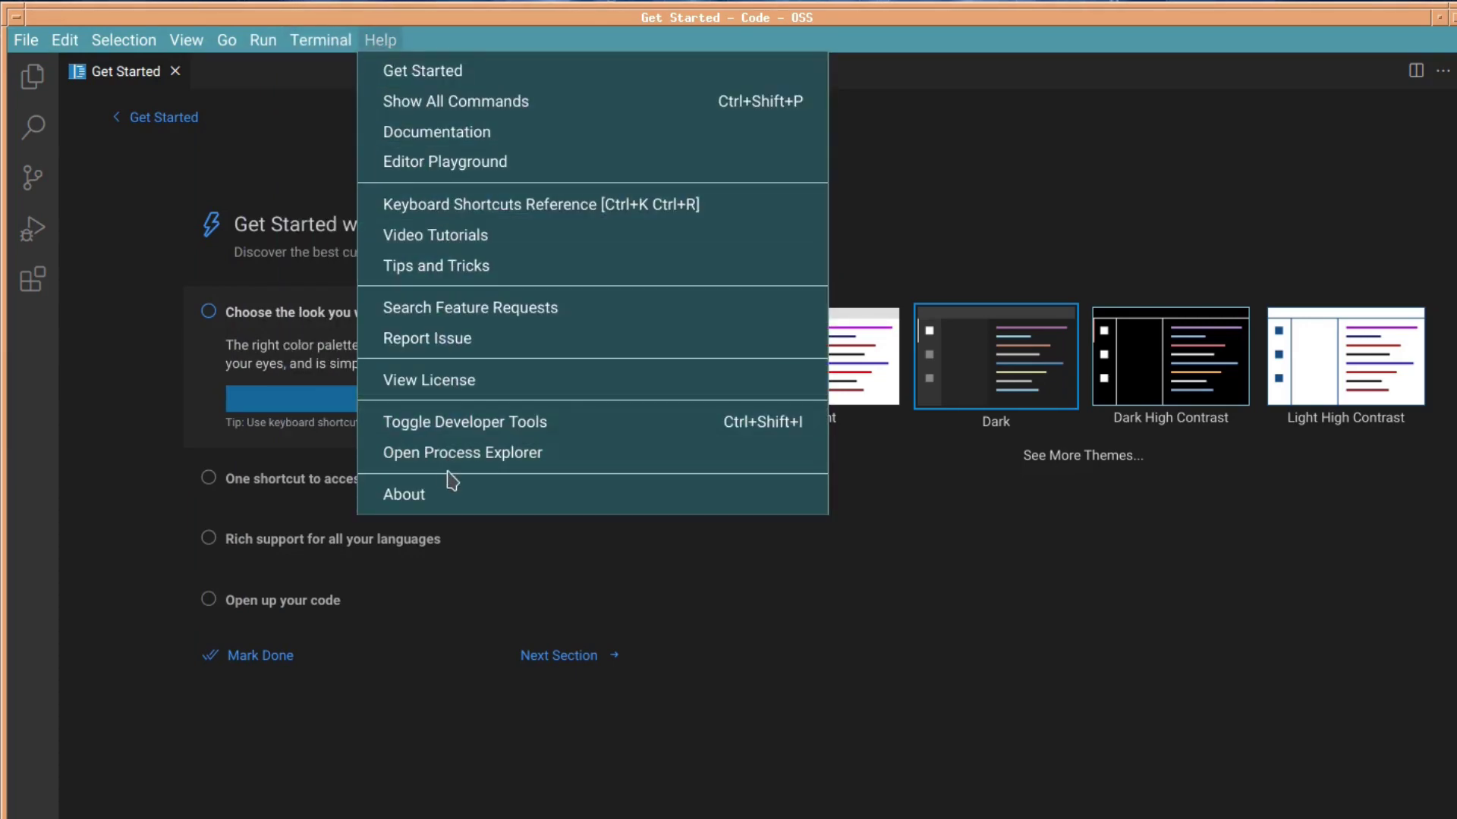
click(450, 494)
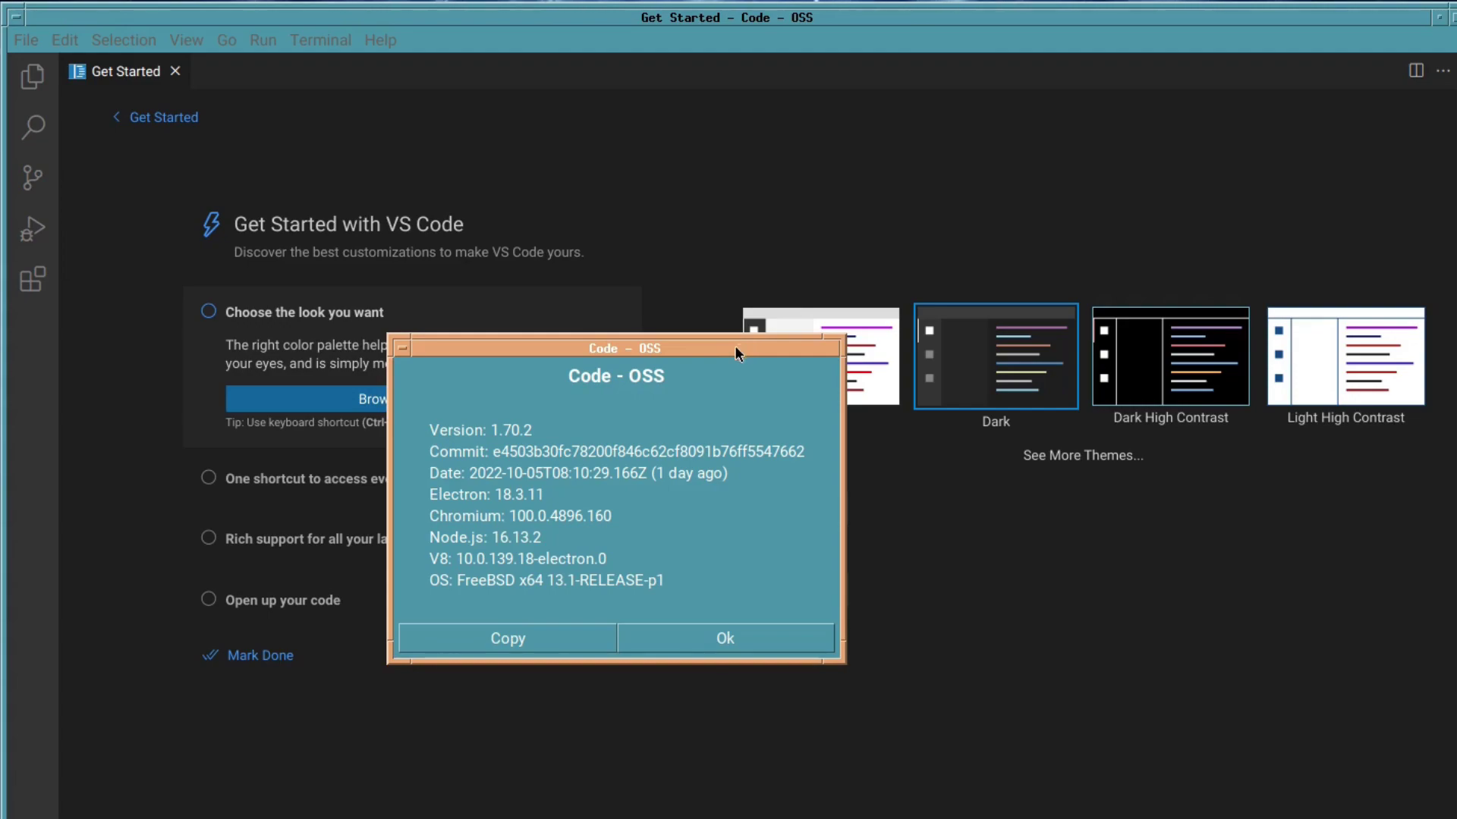
click(677, 640)
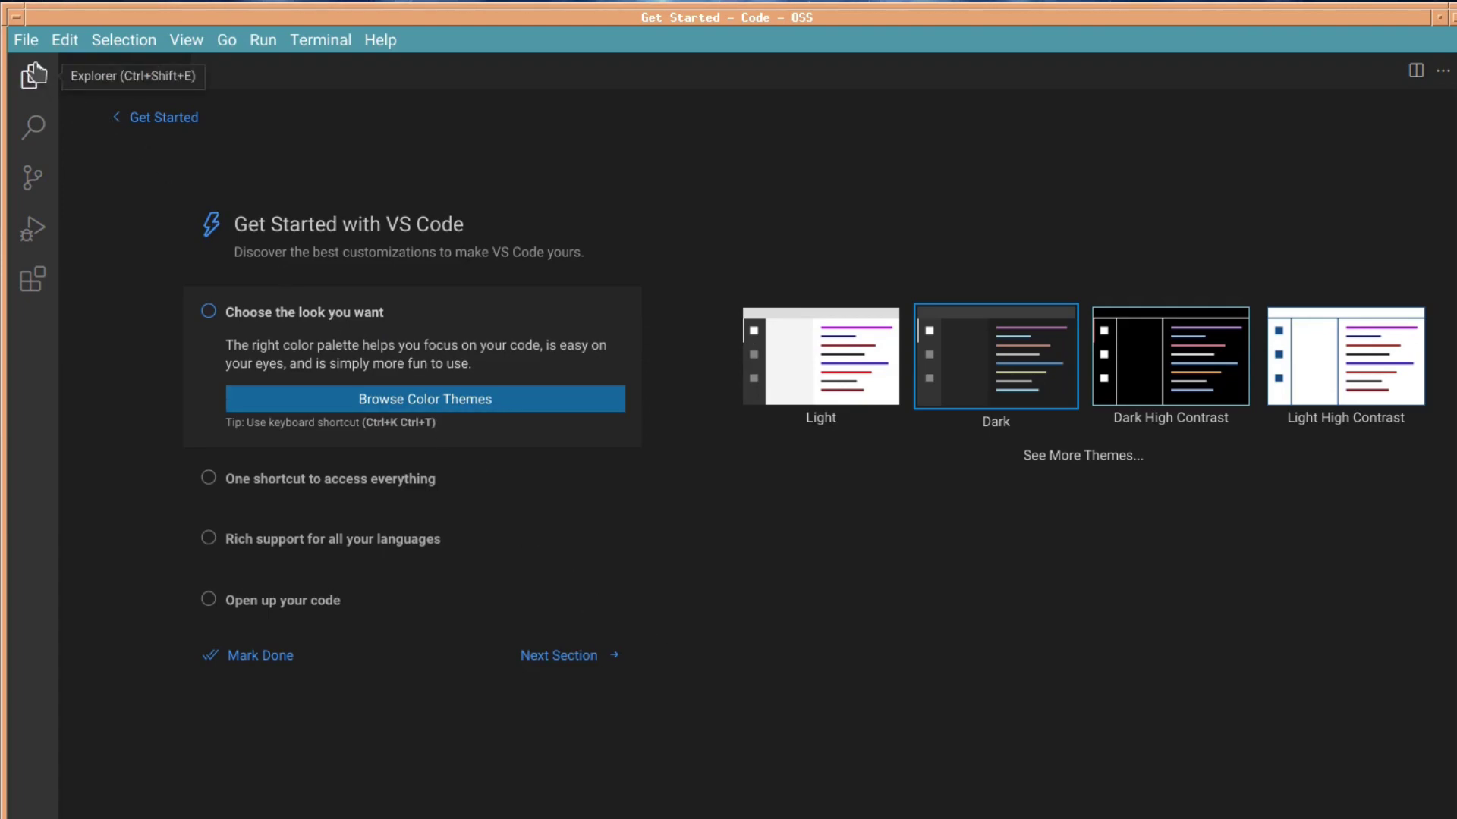
Step: Look at the Explorer and Search views, and bring up the Extensions marketplace
click(33, 79)
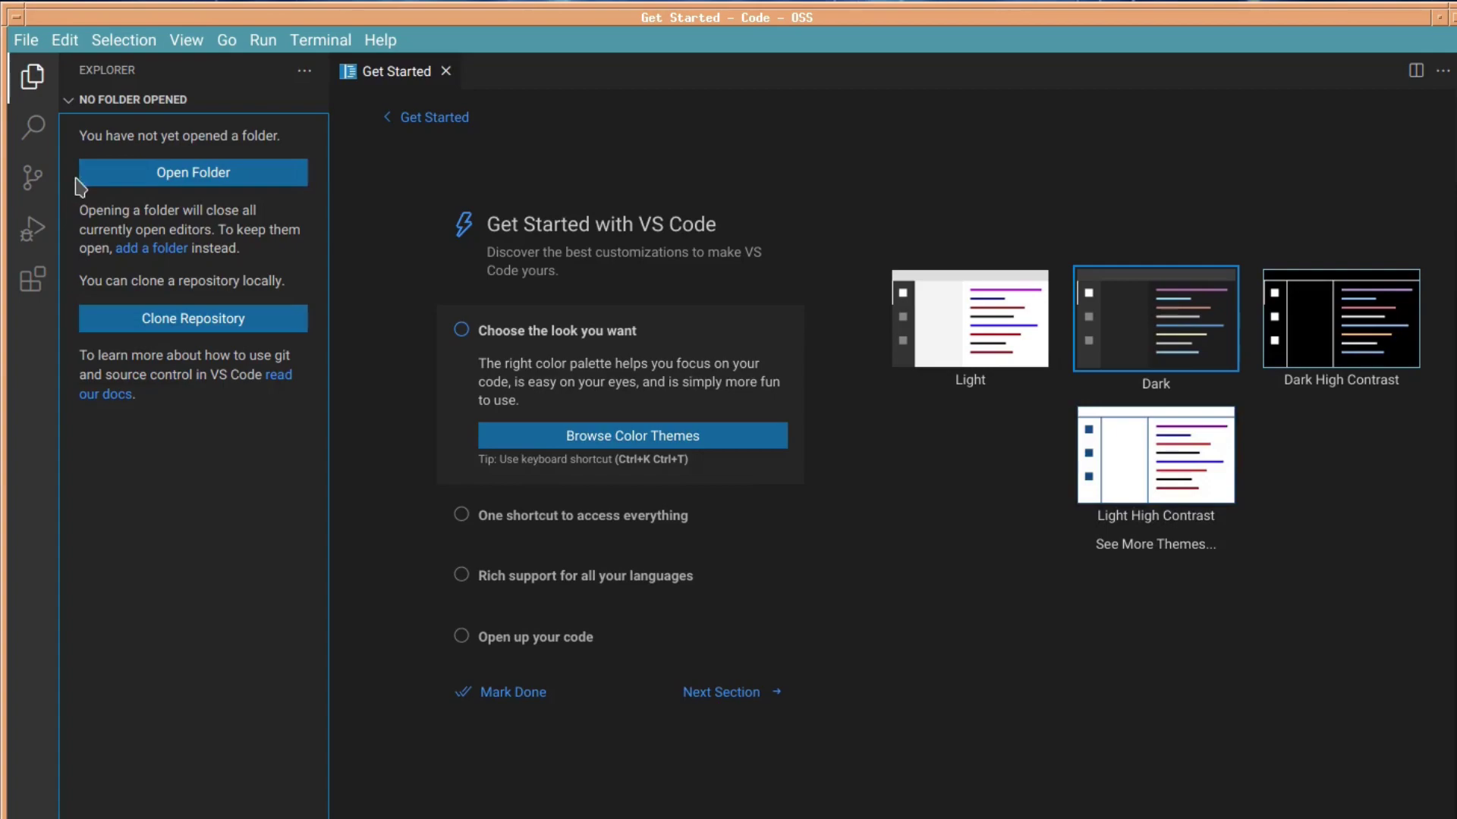
click(32, 127)
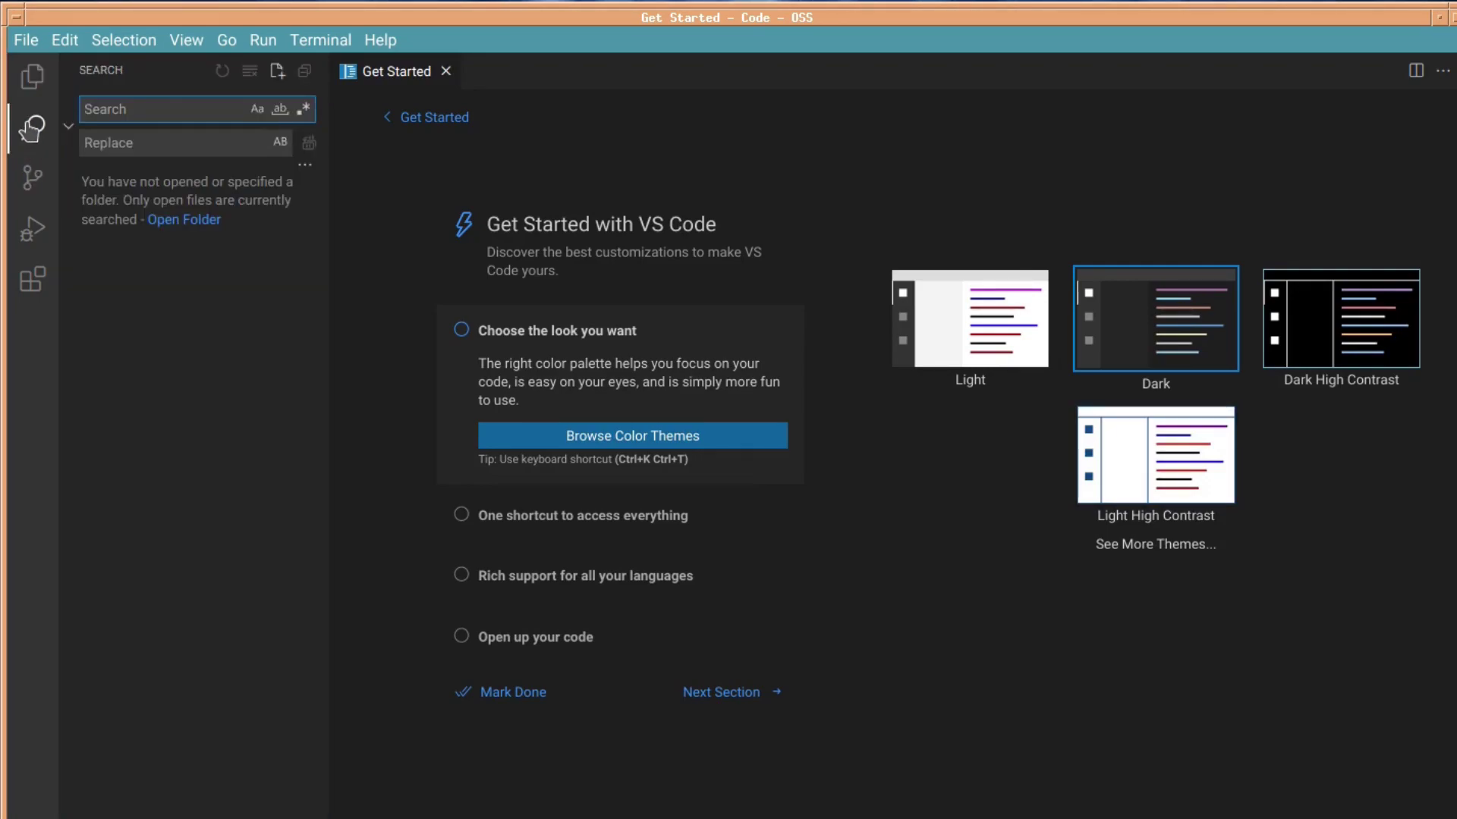
click(33, 281)
Step: Install the C/C++ Advanced Lint extension from the popular marketplace extensions
scroll(227, 470, down, 20)
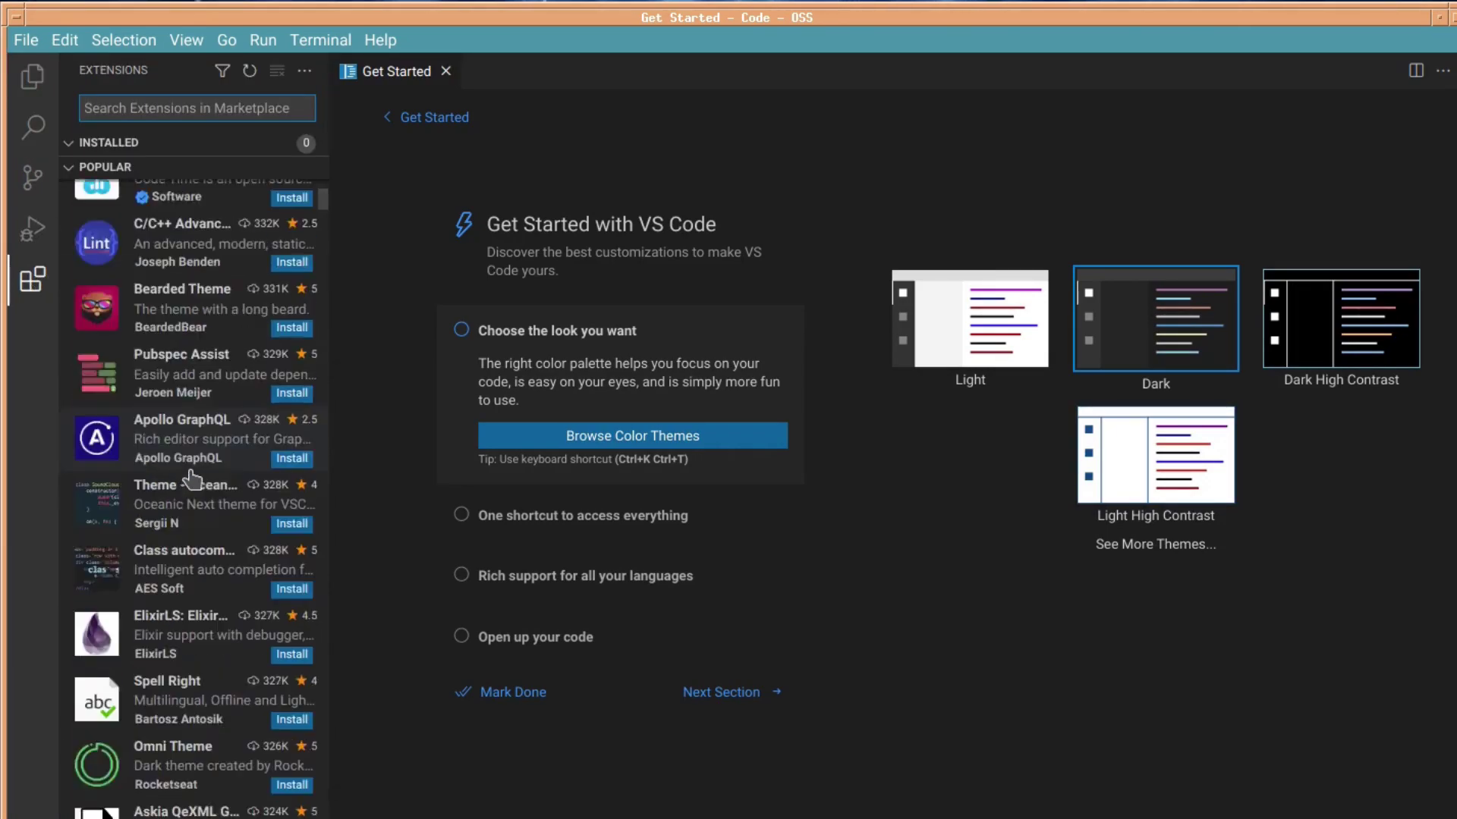
scroll(192, 474, up, 4)
scroll(192, 474, up, 4)
click(291, 592)
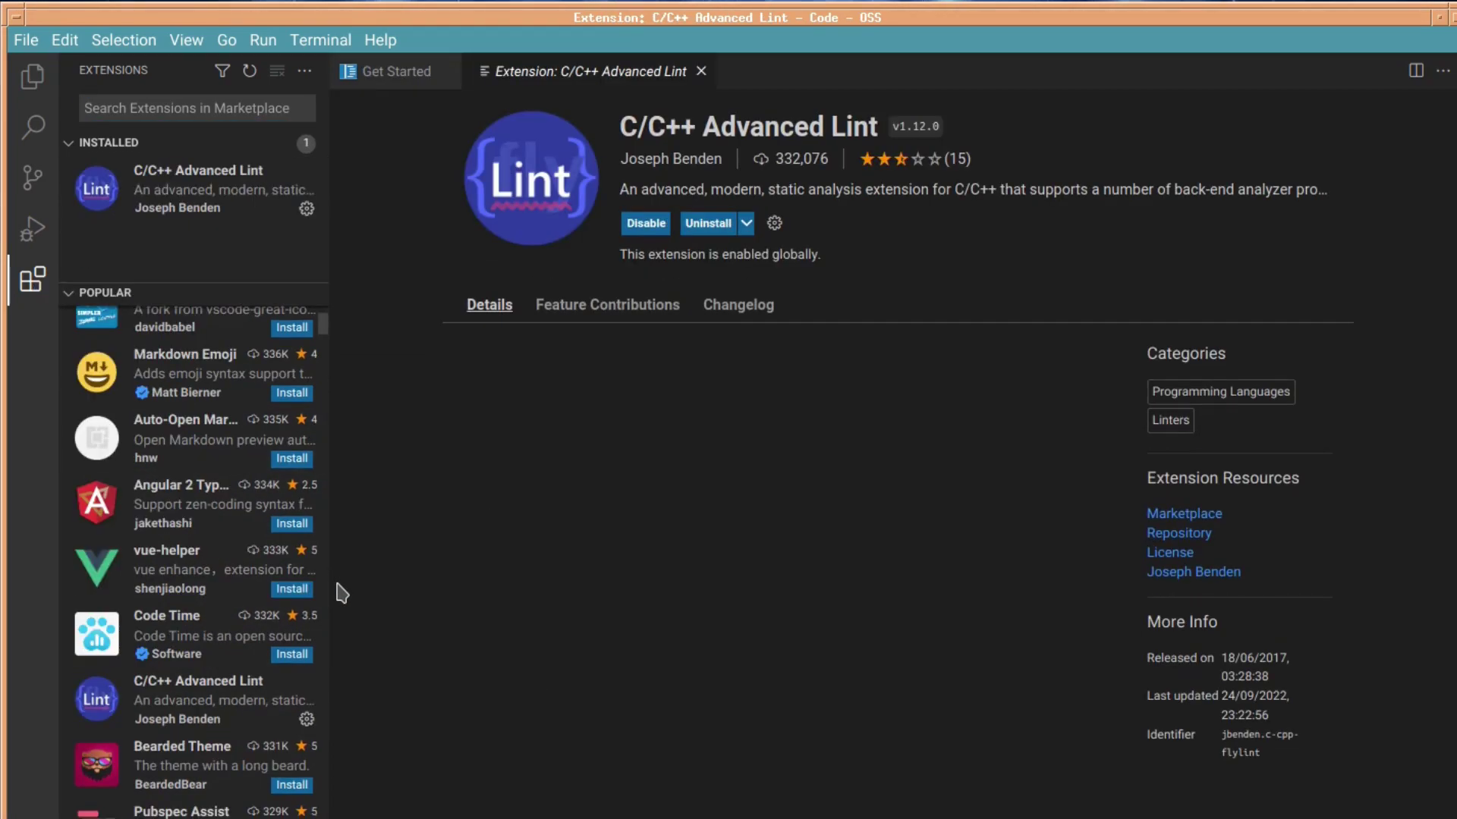
Step: Find Prettier - Code formatter among the popular extensions and install it
scroll(258, 523, up, 3)
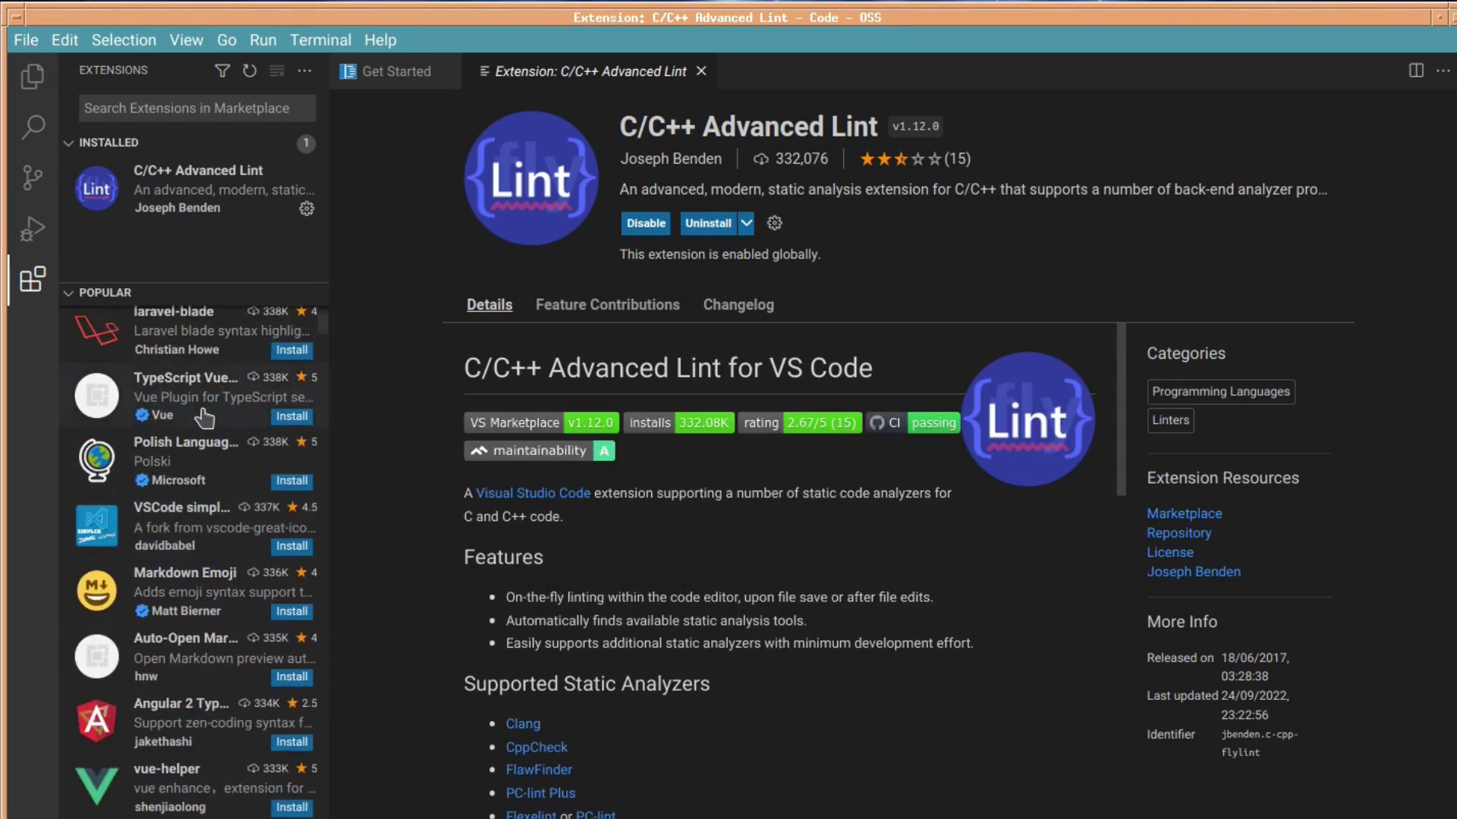
scroll(204, 417, up, 2)
mouse_move(241, 497)
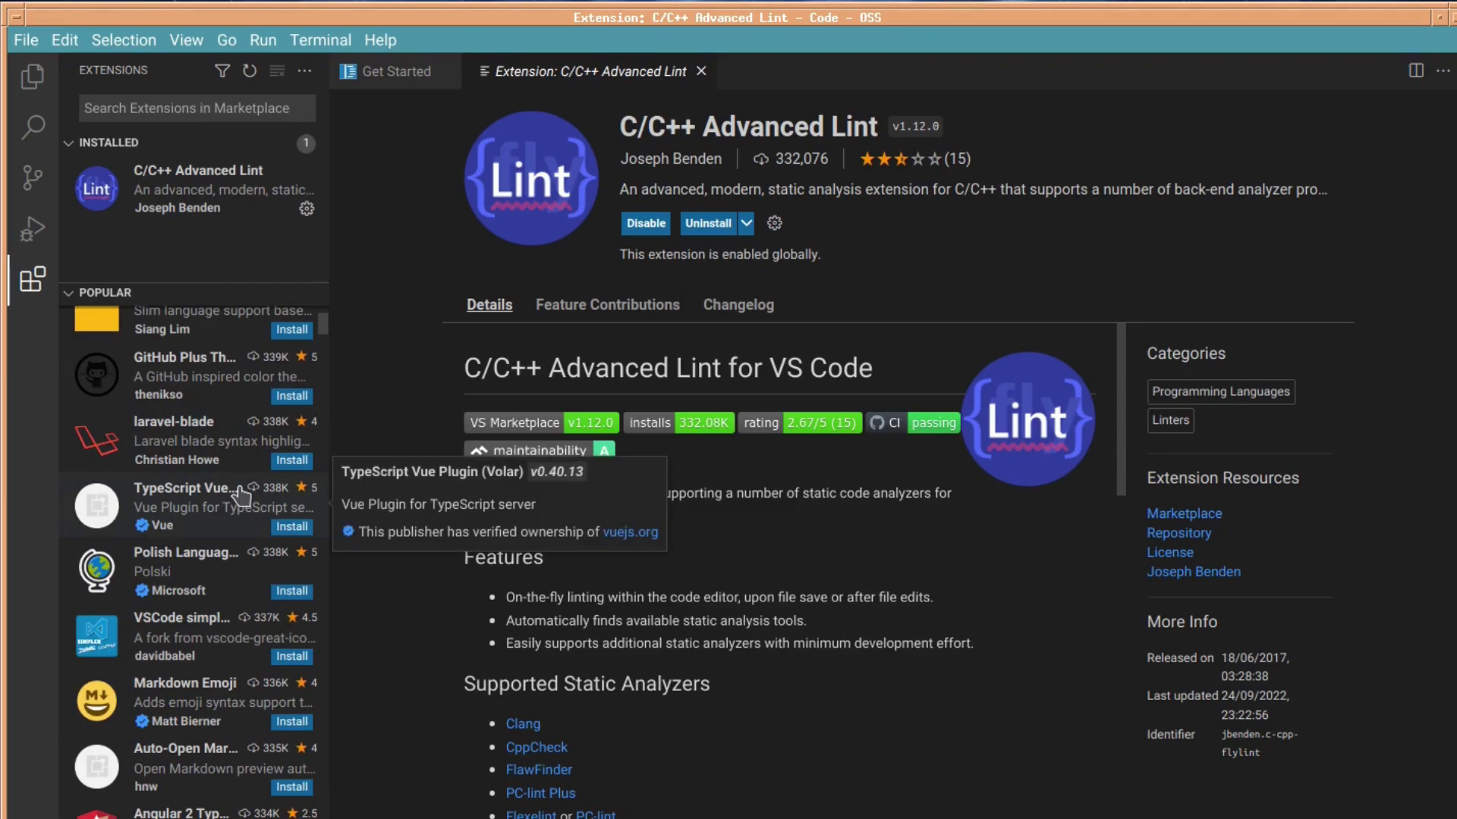
scroll(279, 372, up, 2)
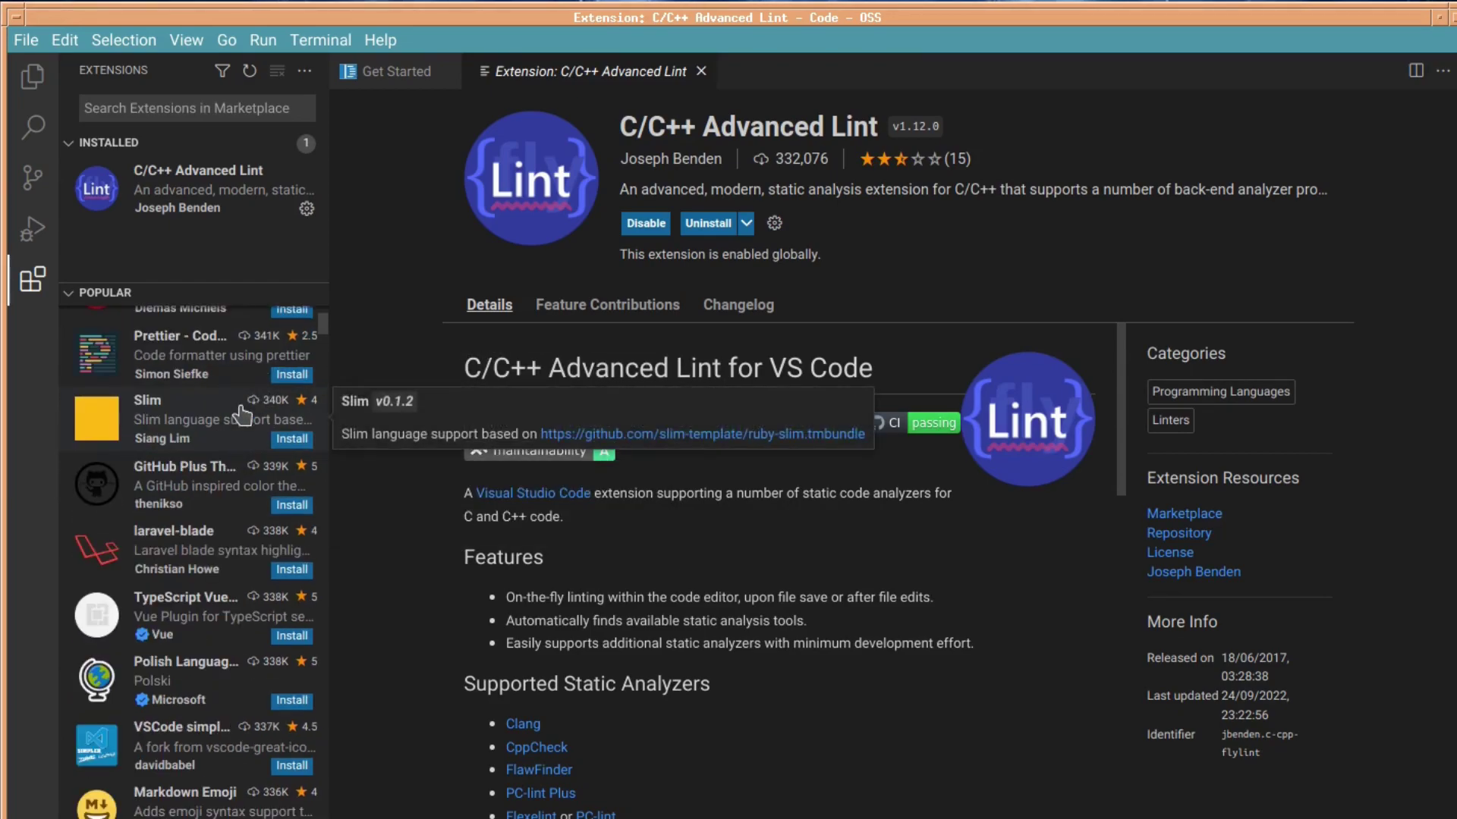
click(293, 375)
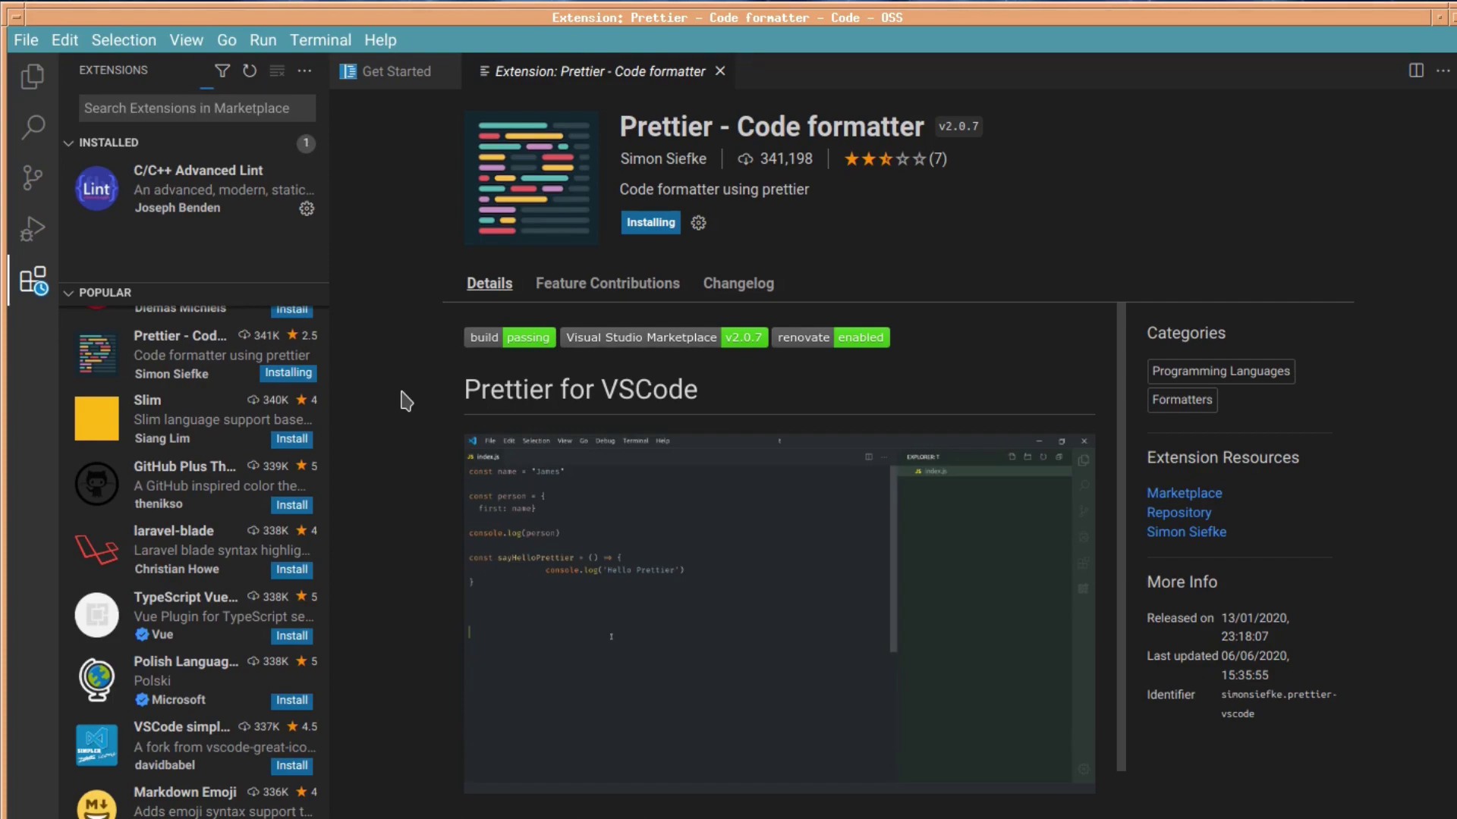
Step: Read the Prettier extension's details down to its recommended settings, and bring up the Run and Debug view
scroll(467, 639, down, 2)
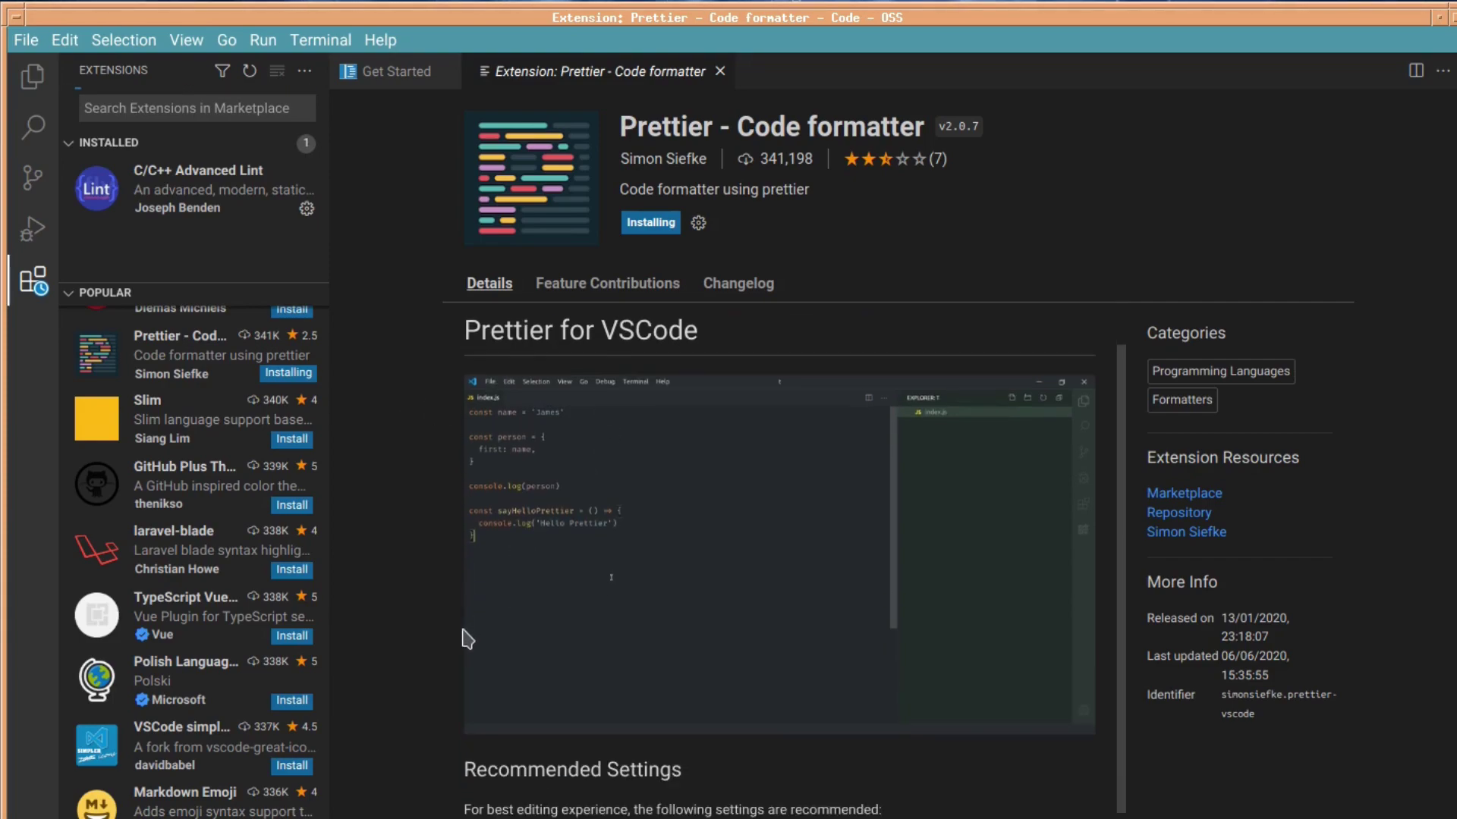
scroll(468, 638, down, 4)
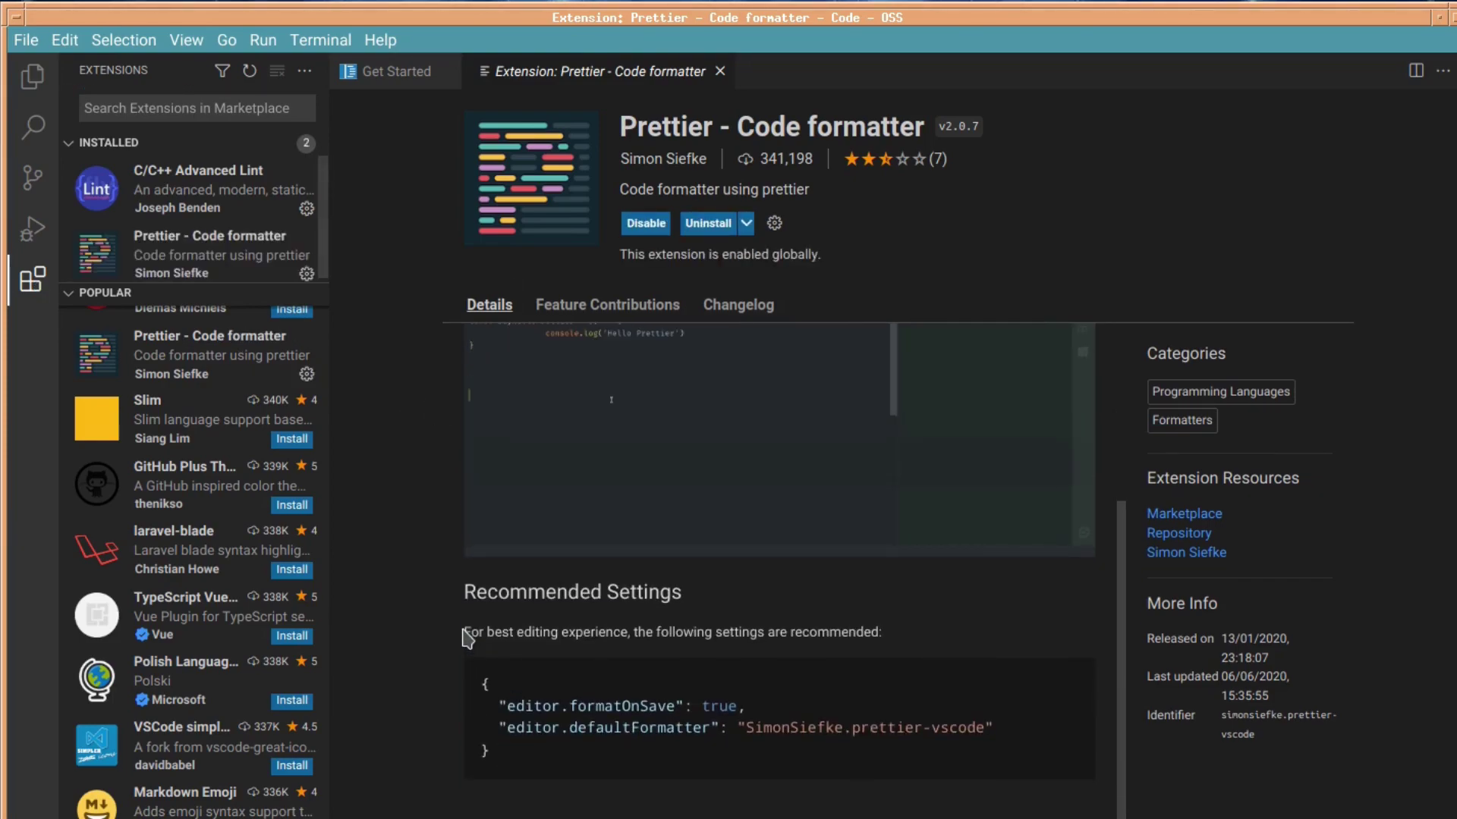
scroll(468, 639, up, 6)
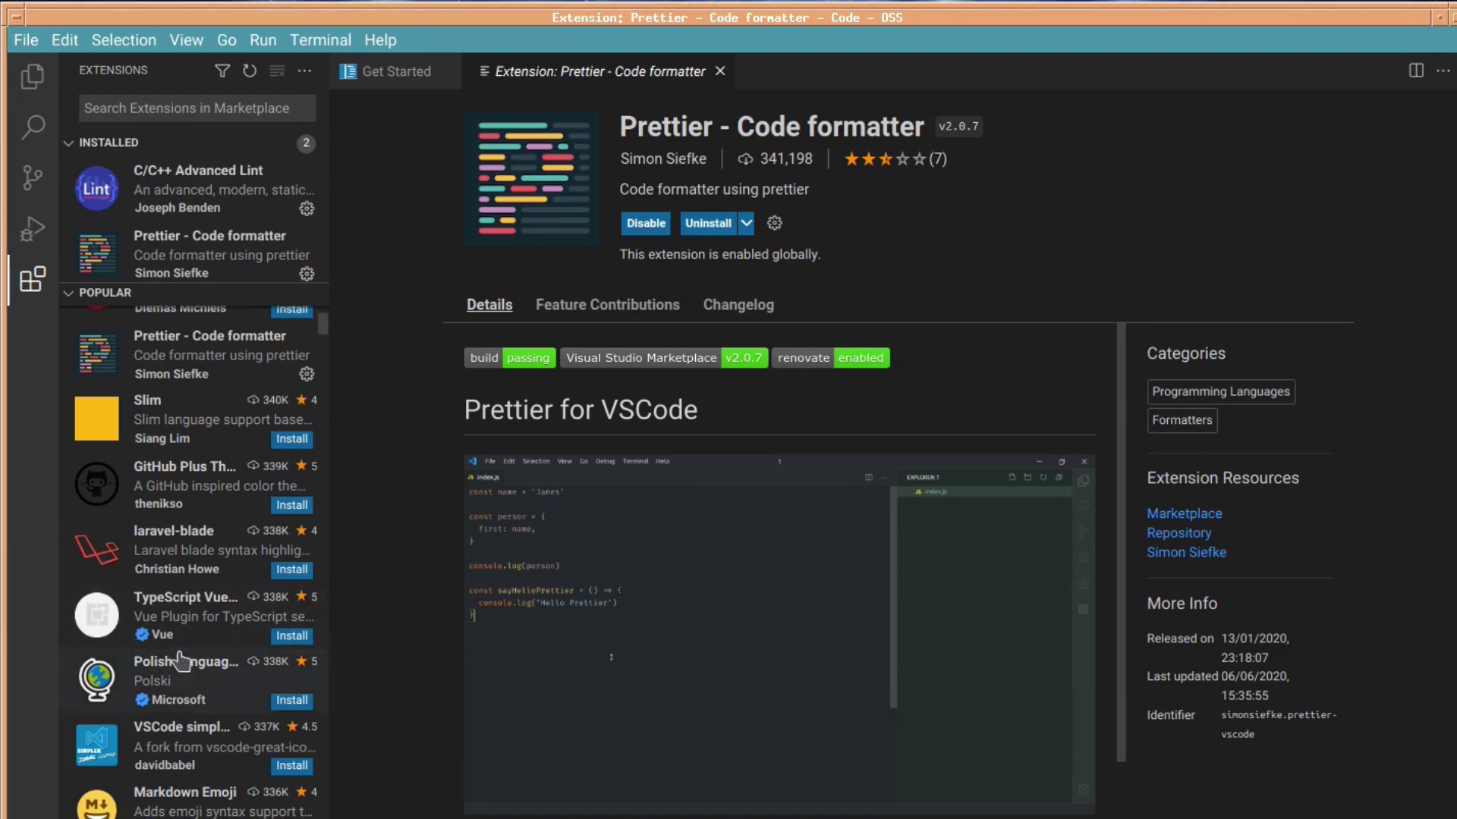
click(34, 231)
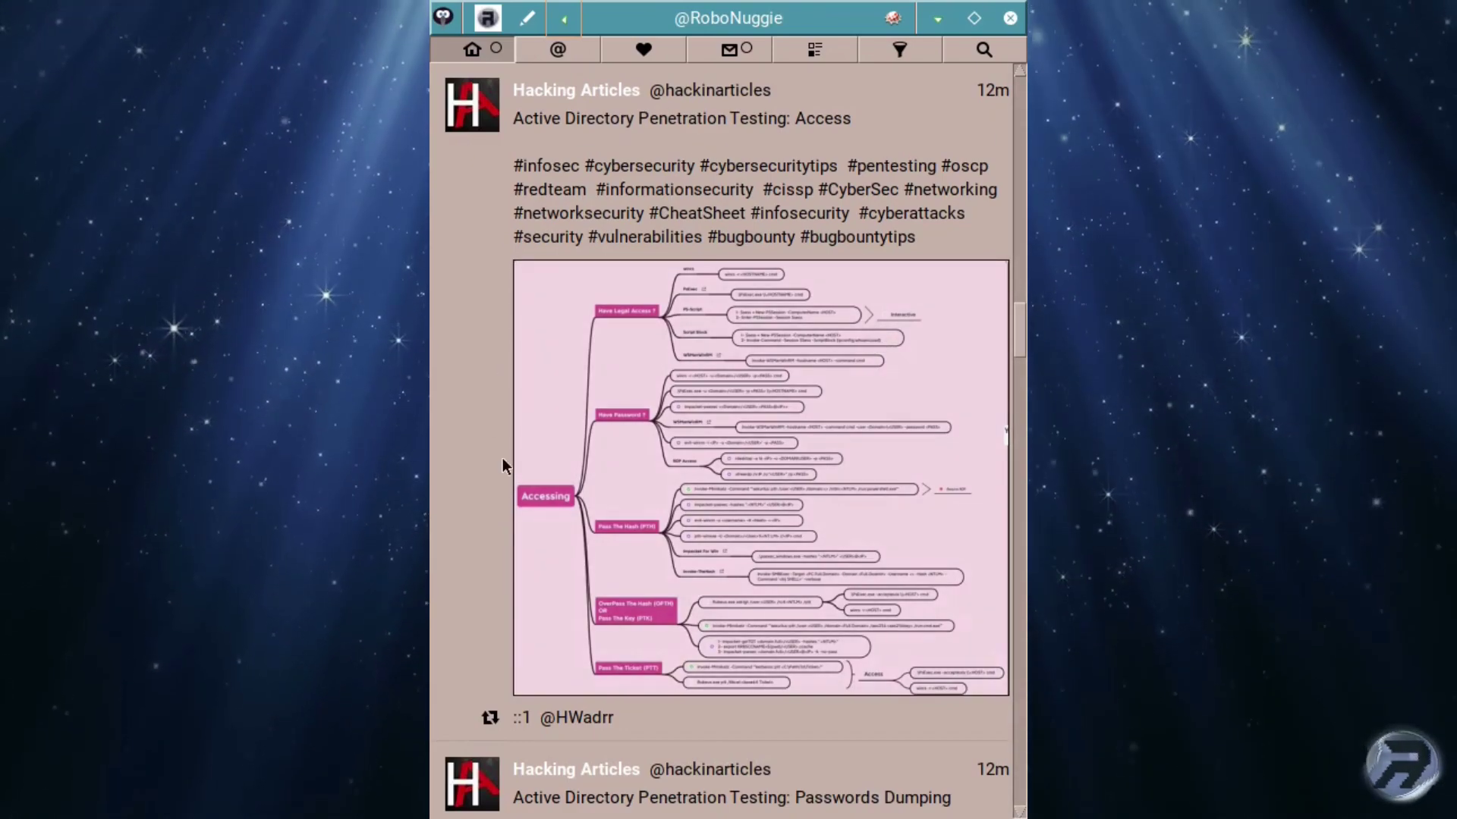
Step: In Cawbird, browse the tweets in the home timeline
scroll(910, 655, down, 6)
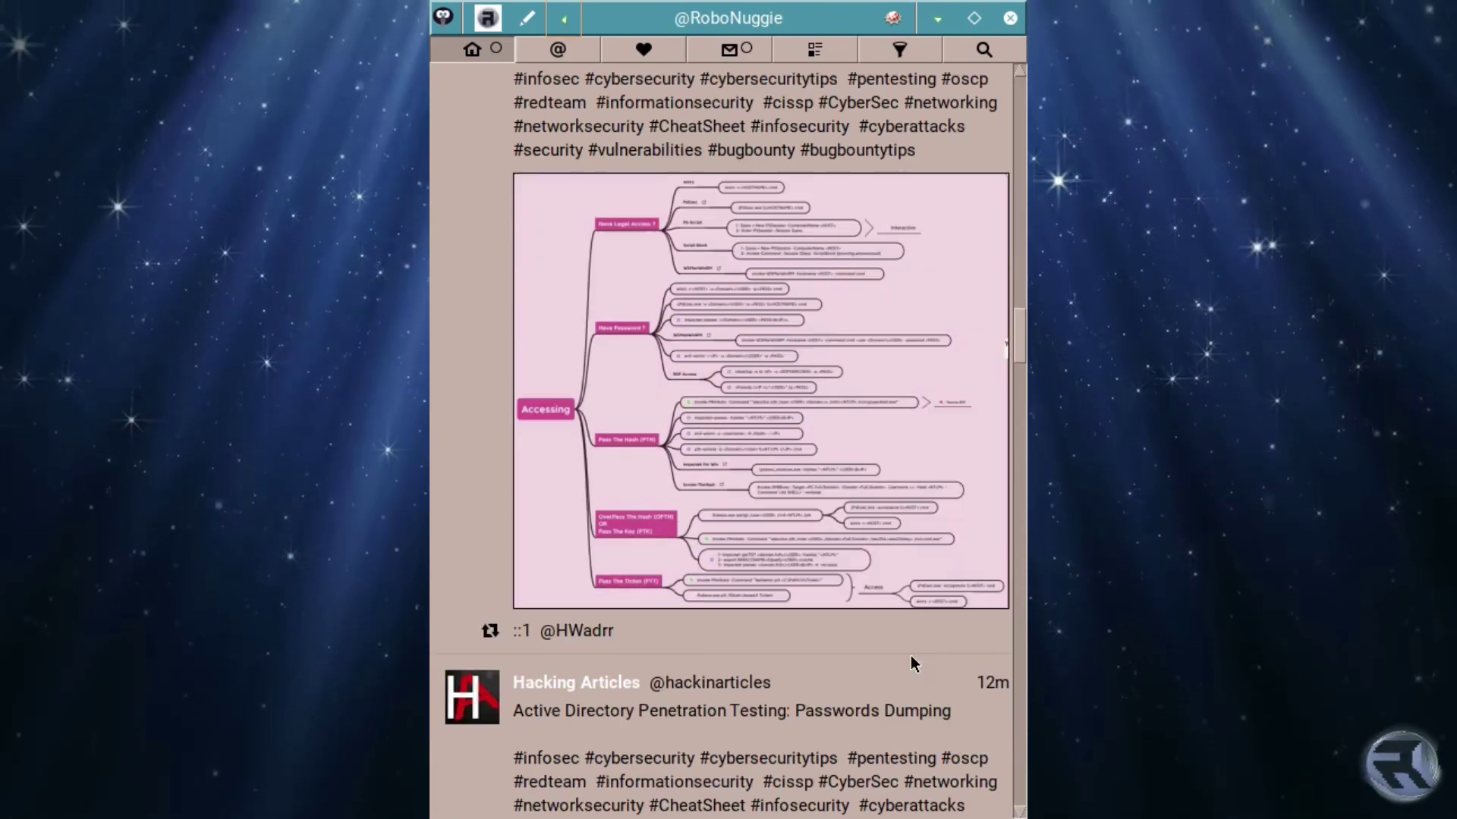
scroll(911, 658, down, 2)
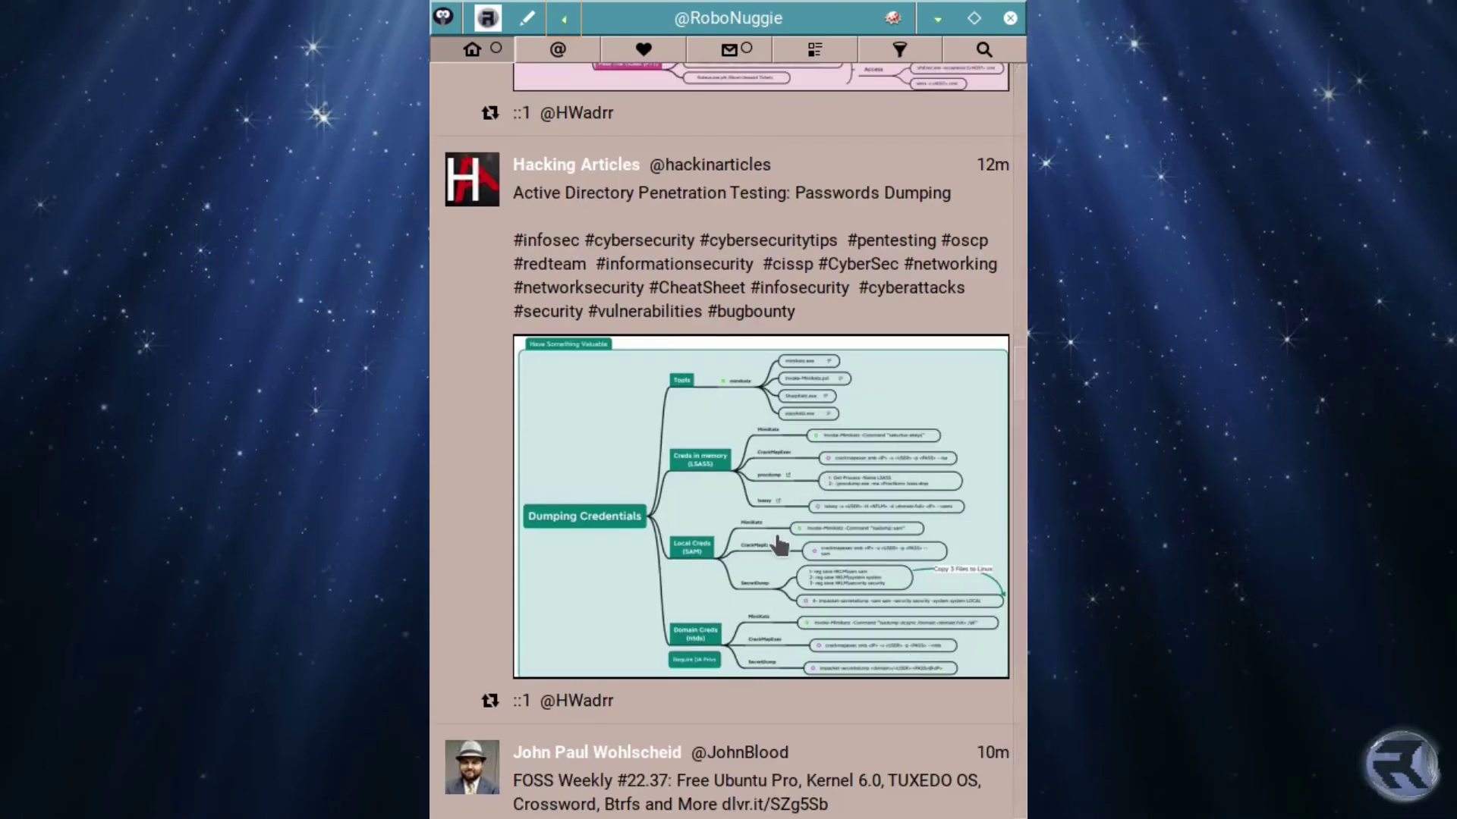
scroll(778, 540, up, 8)
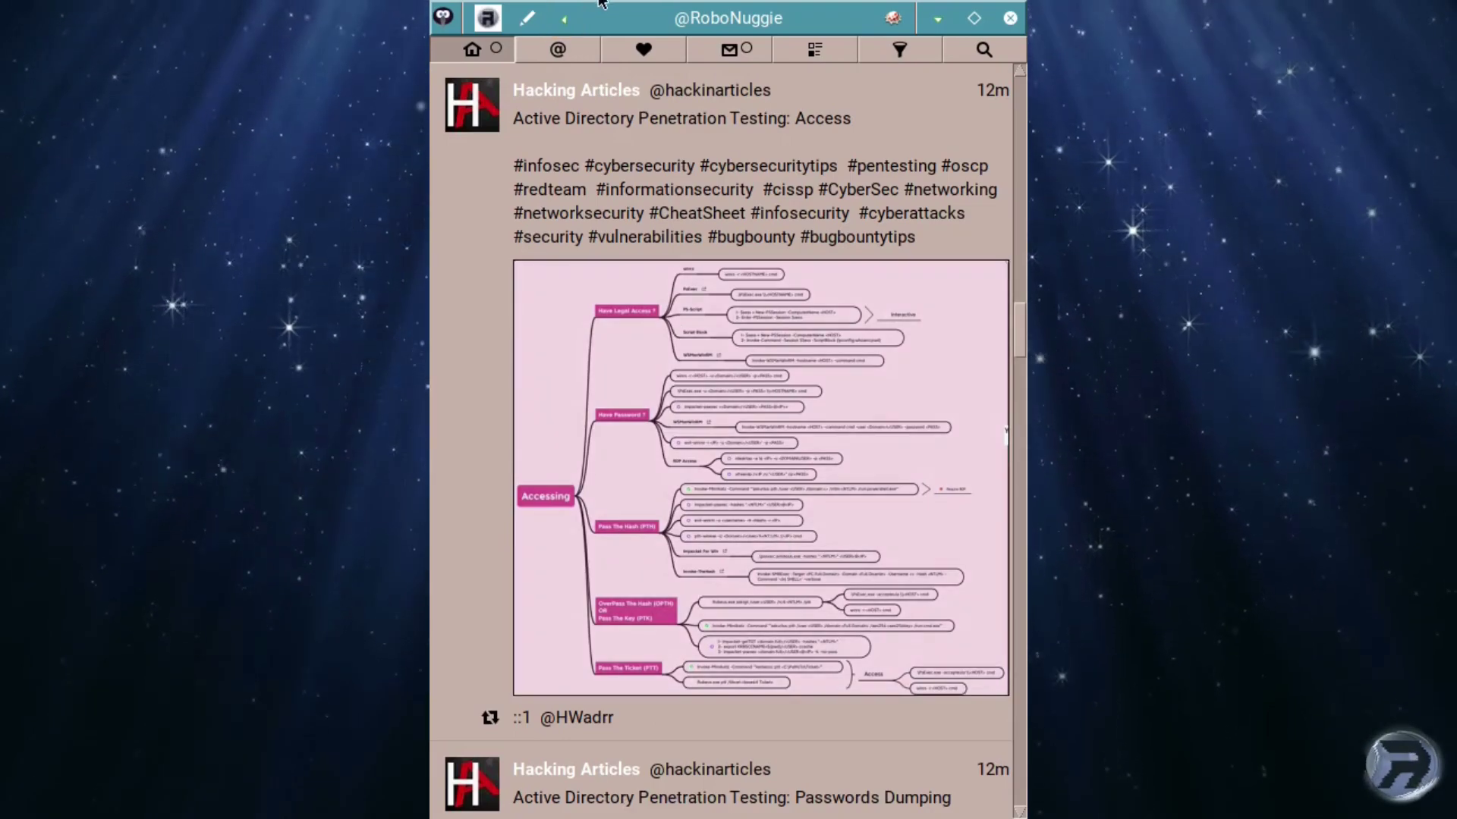
Step: View the account's mentions, and browse the tweets it has liked
click(541, 47)
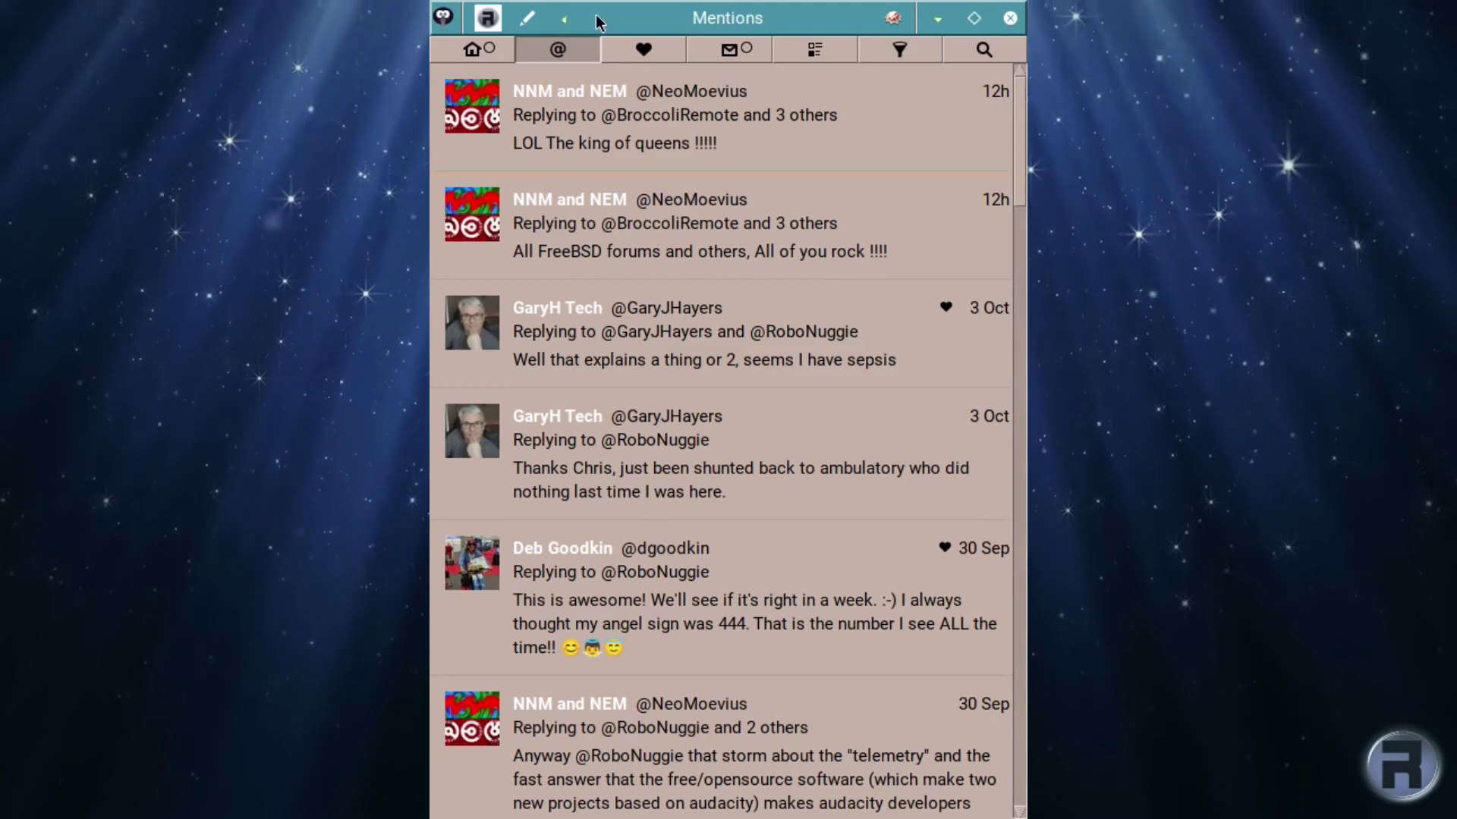
click(639, 52)
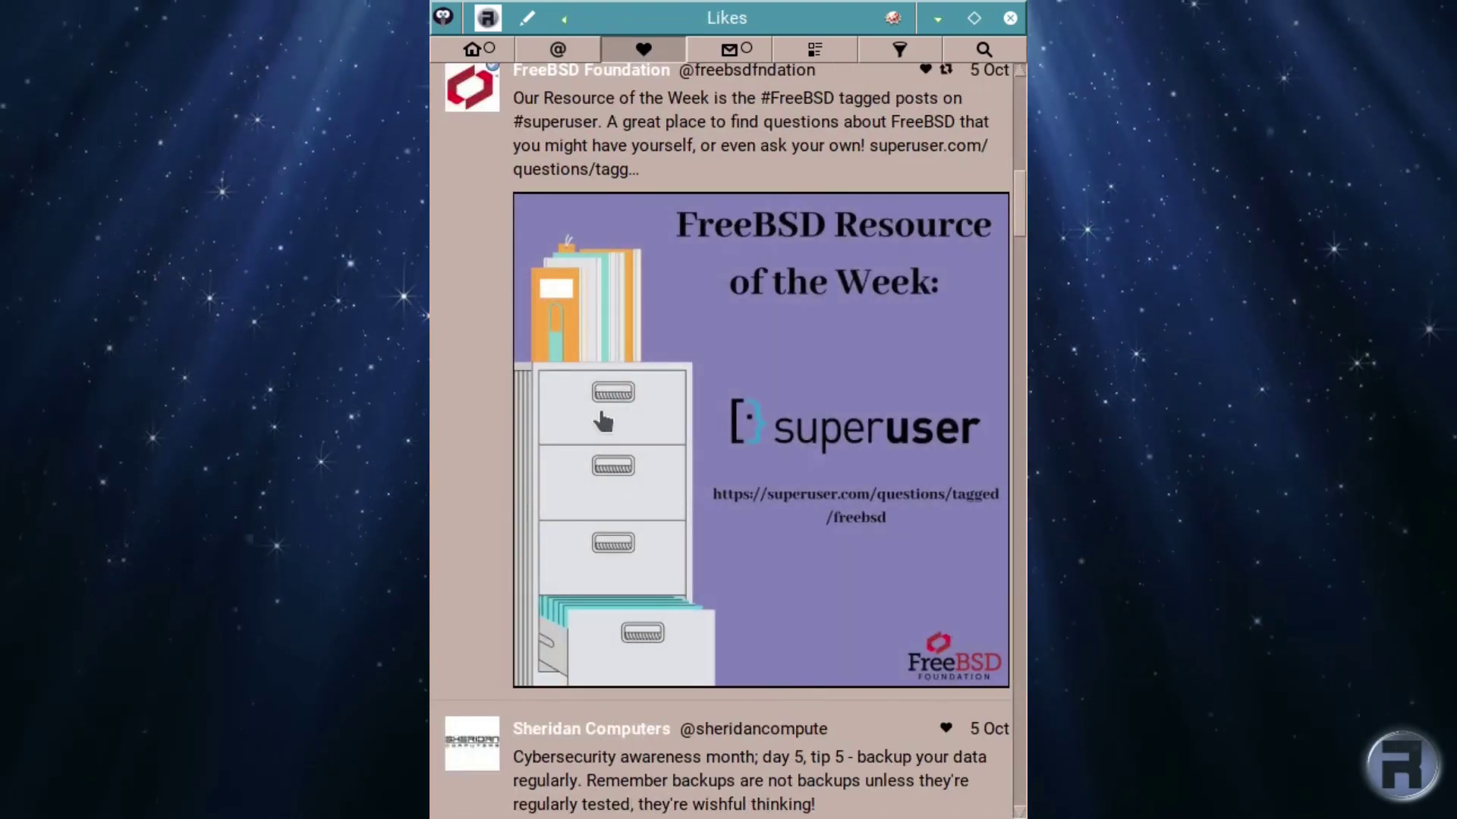
scroll(603, 421, down, 1)
scroll(603, 421, up, 10)
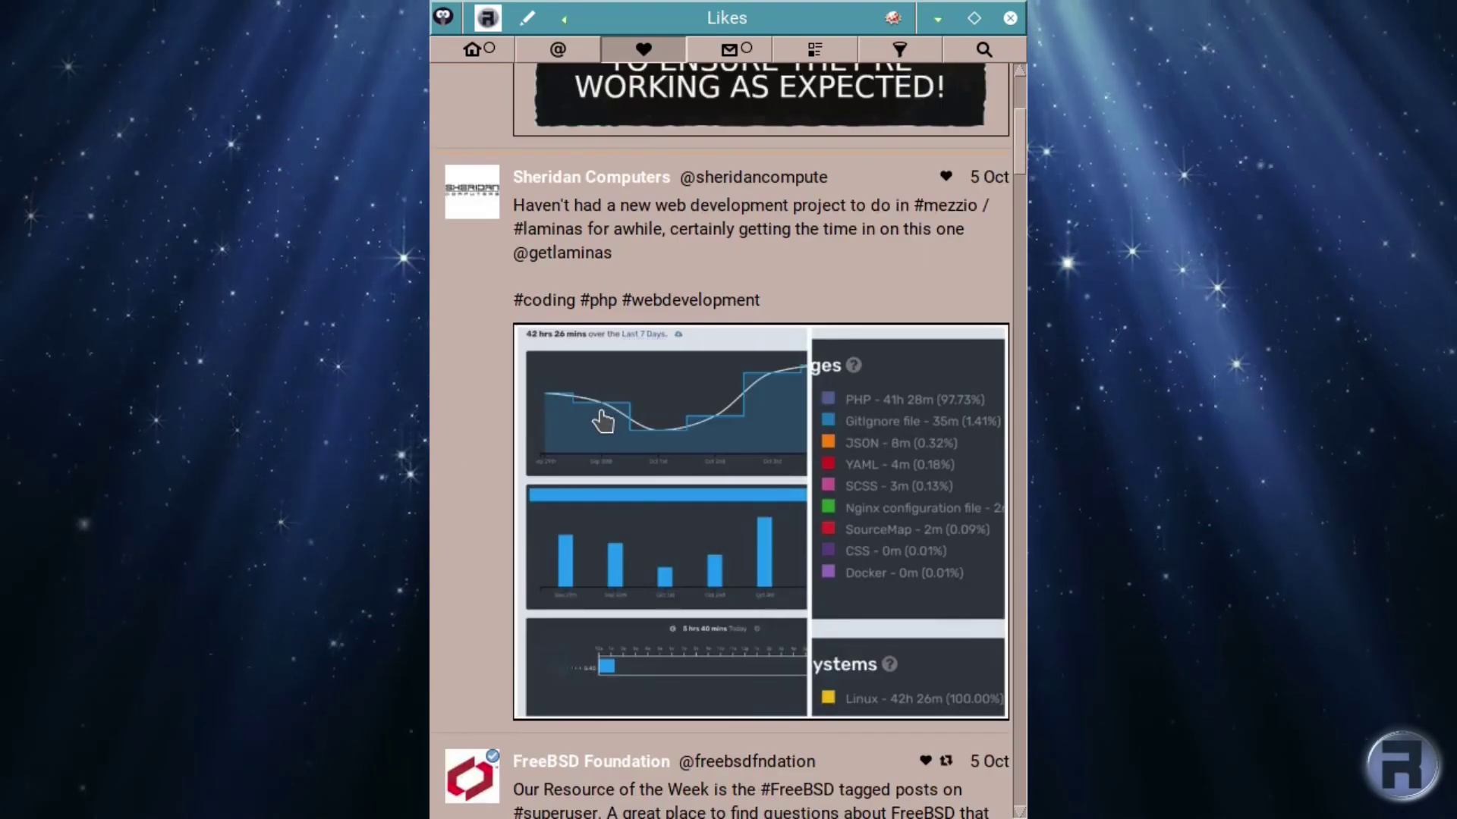
scroll(603, 421, up, 5)
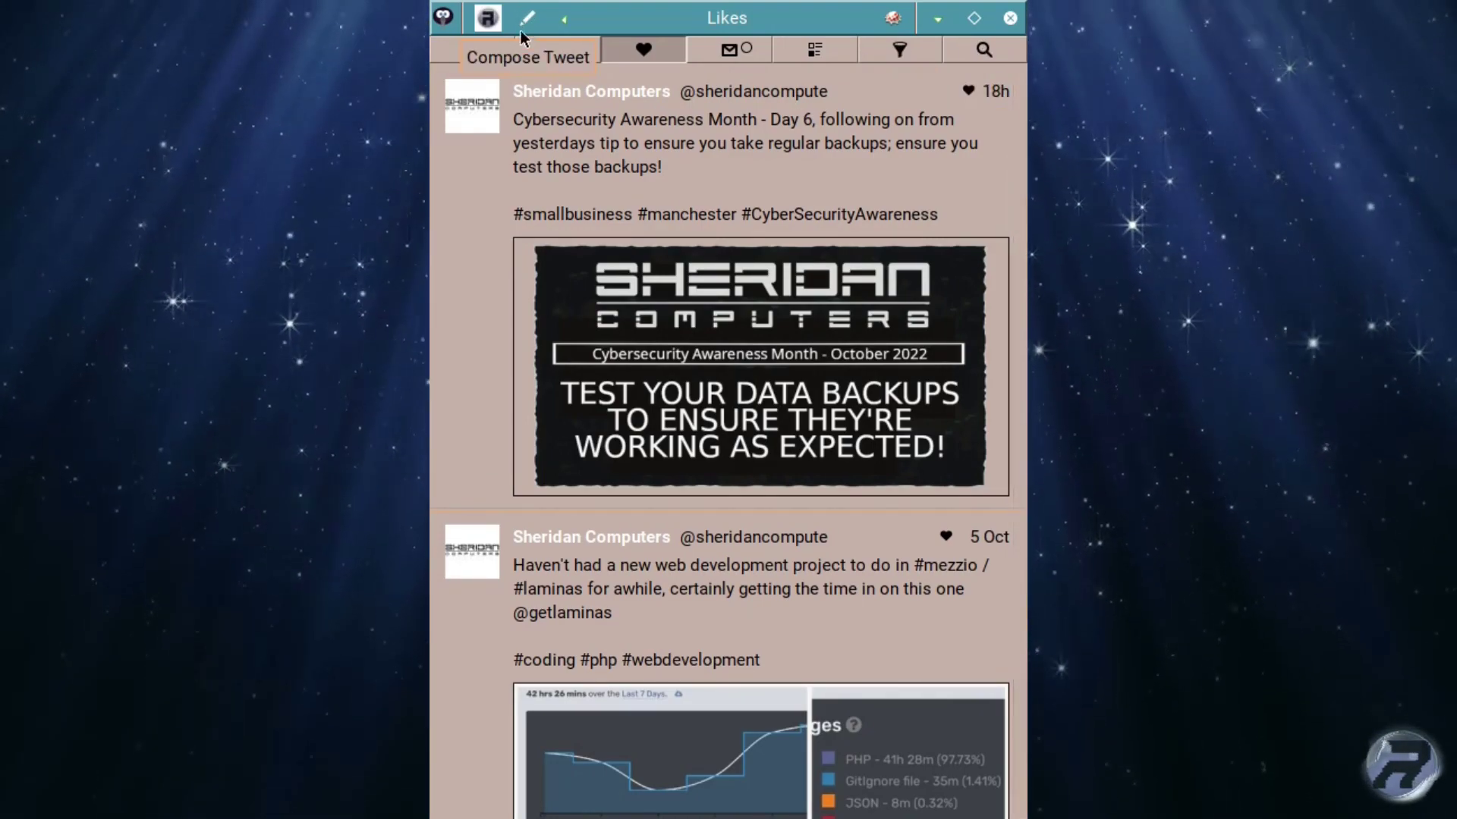
Step: Check Cawbird's version in its About window, and close it
click(894, 21)
click(875, 132)
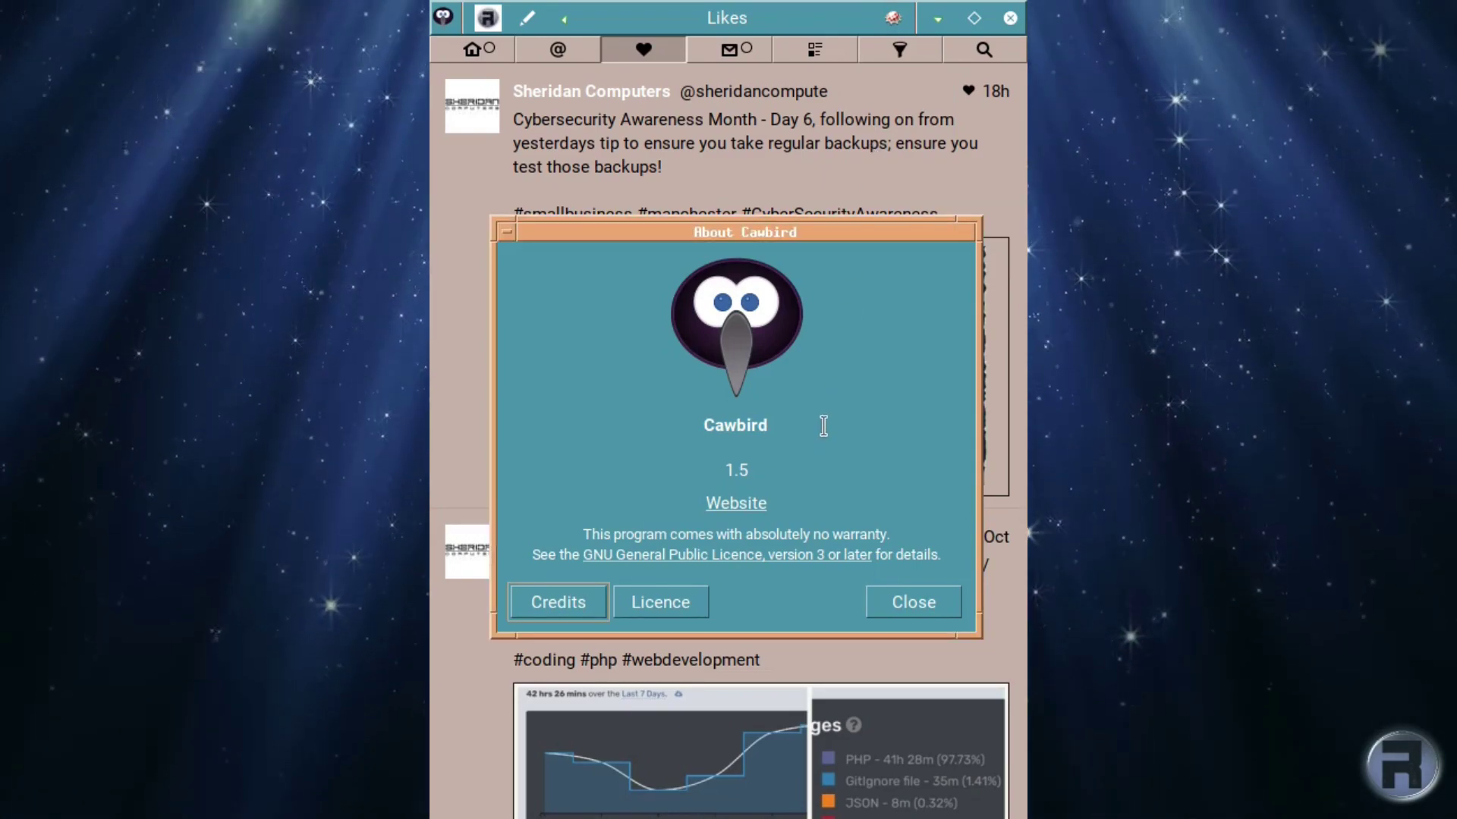
click(916, 607)
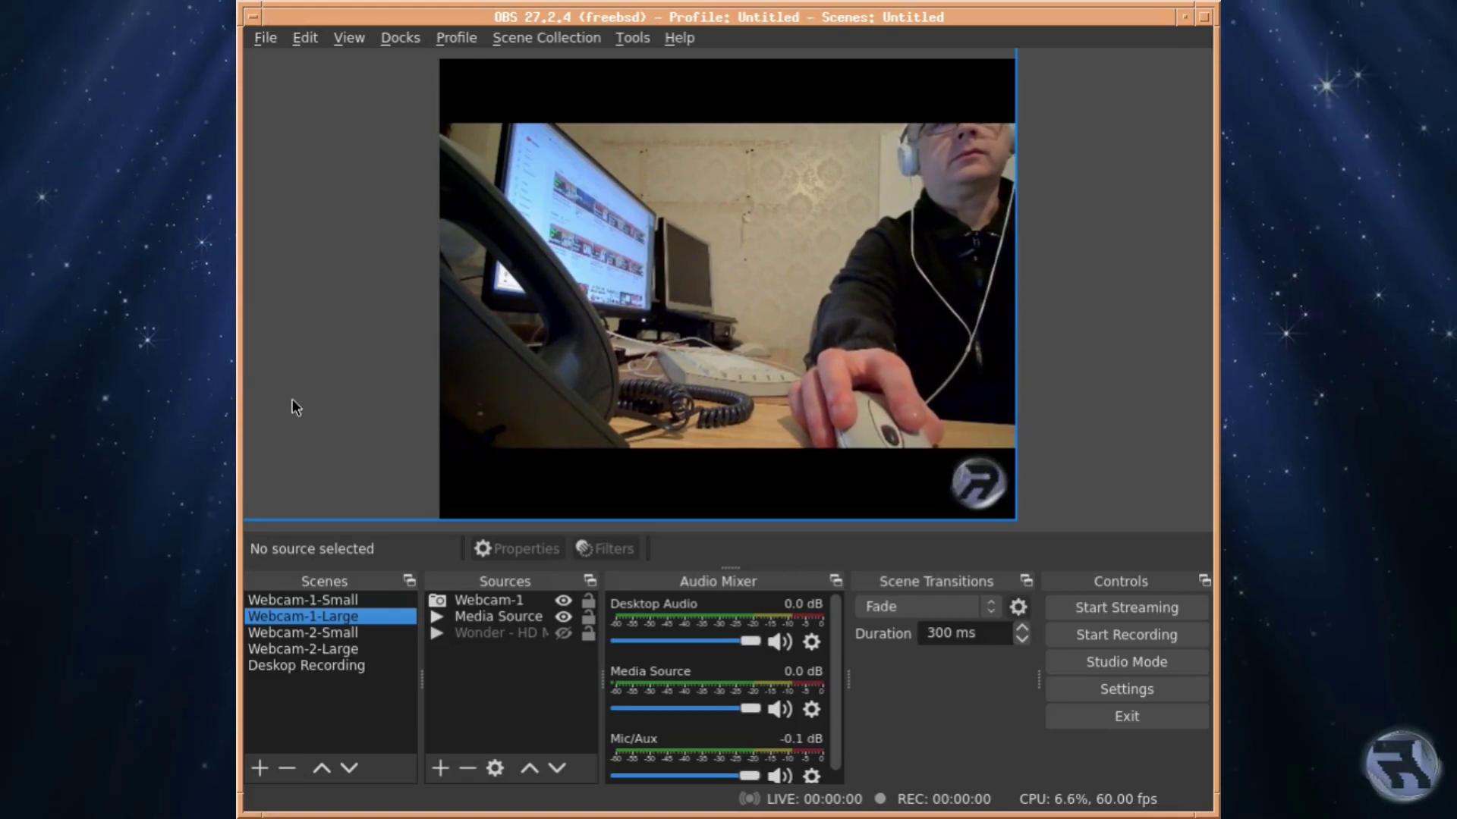
Step: In OBS, preview the Webcam-2-Small and Webcam-1-Small scenes, and return to the Webcam-1-Large scene
click(324, 631)
click(316, 615)
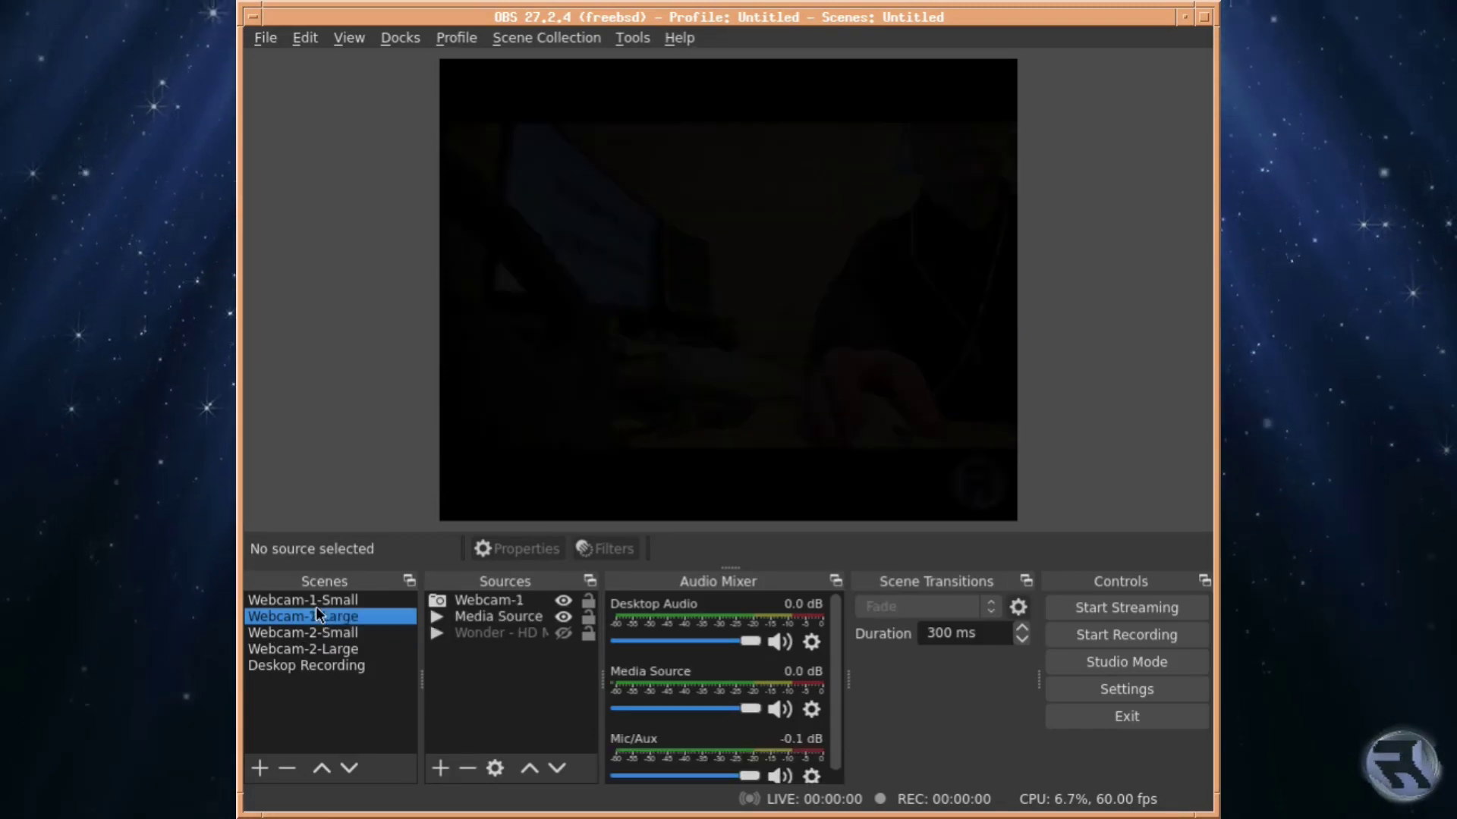
click(315, 599)
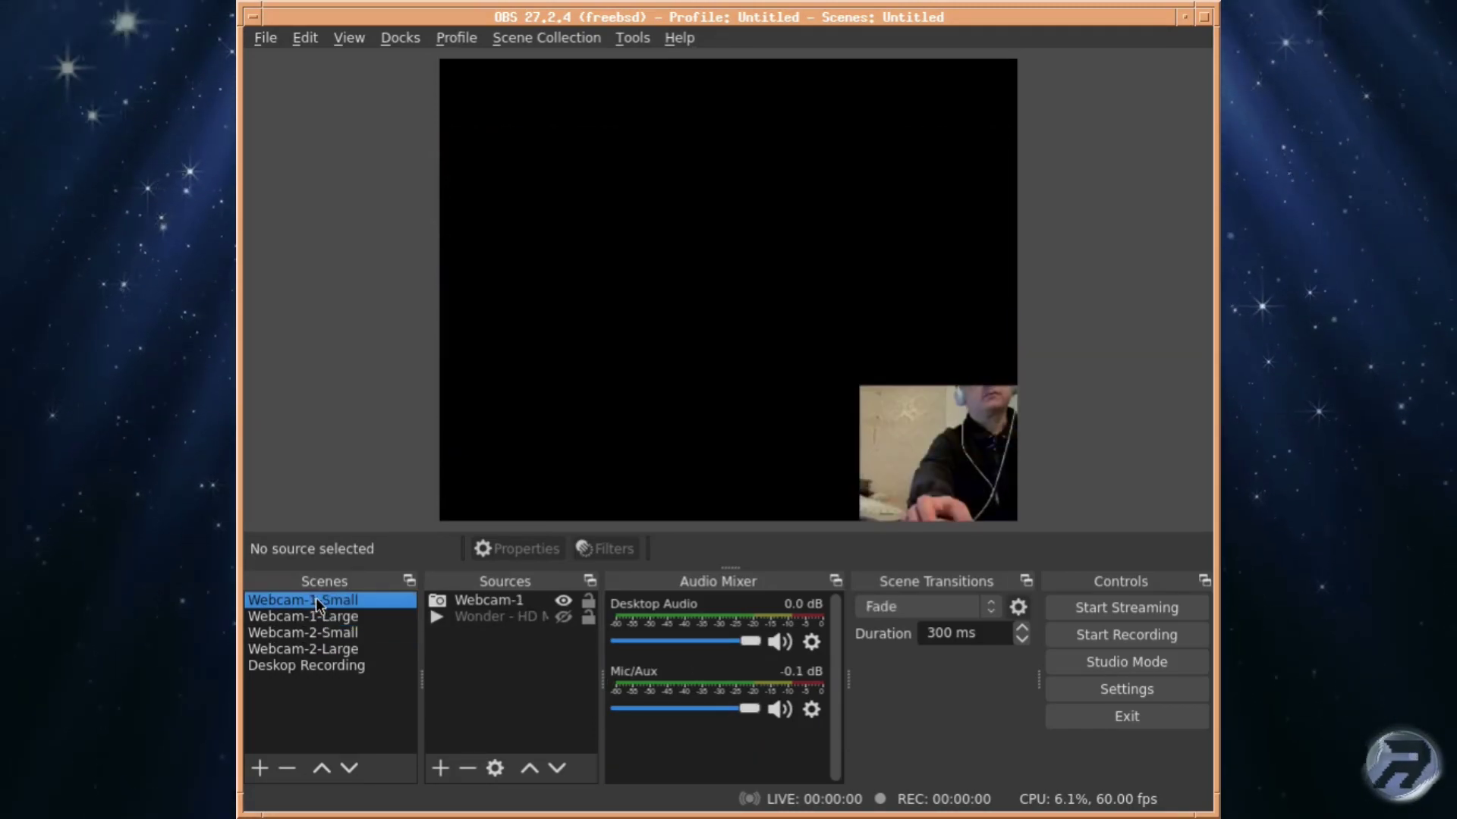
click(315, 616)
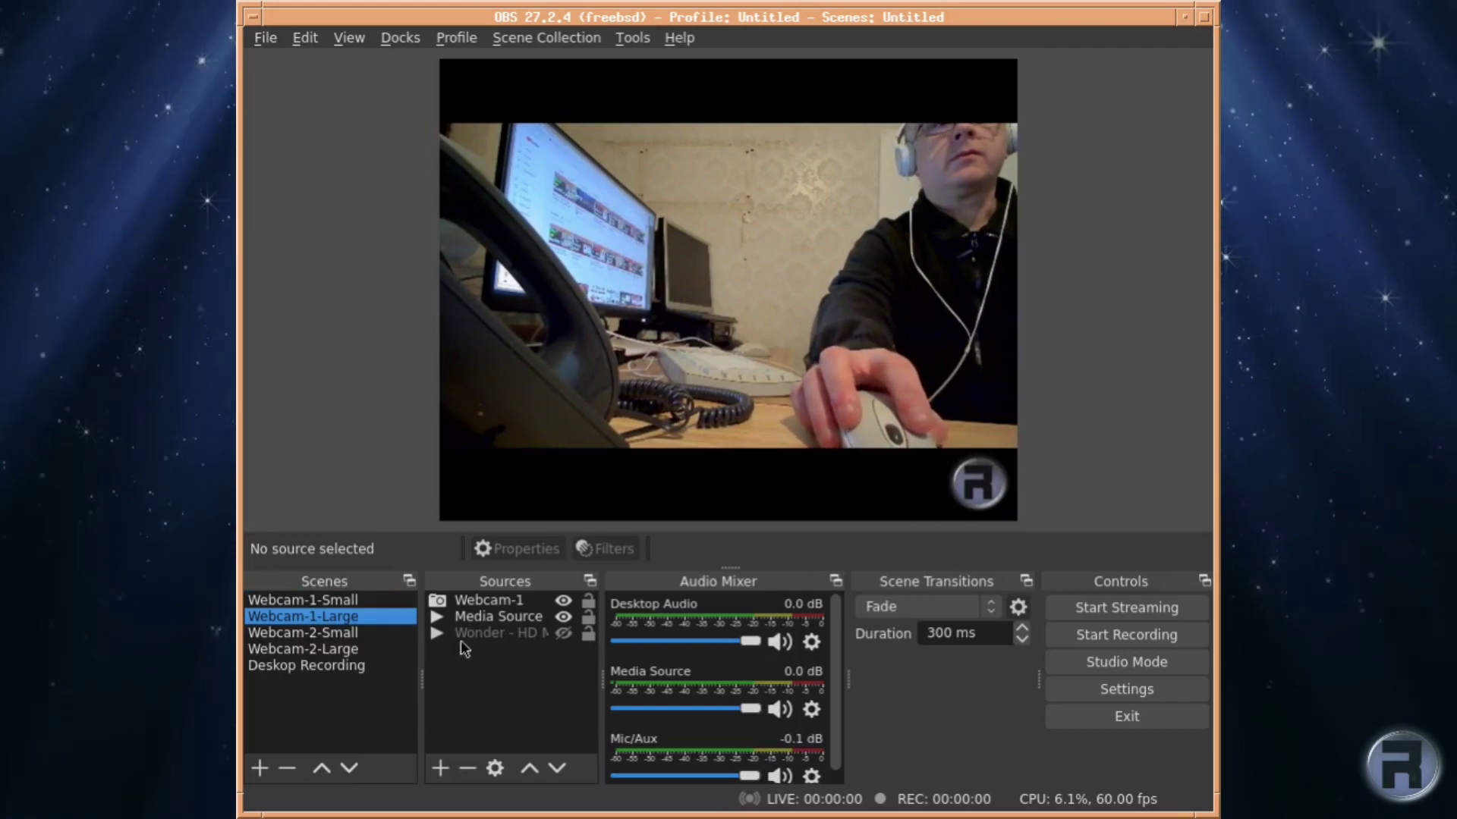
Step: Look through the source types that can be added to the Webcam-1-Large scene, and add none
click(439, 768)
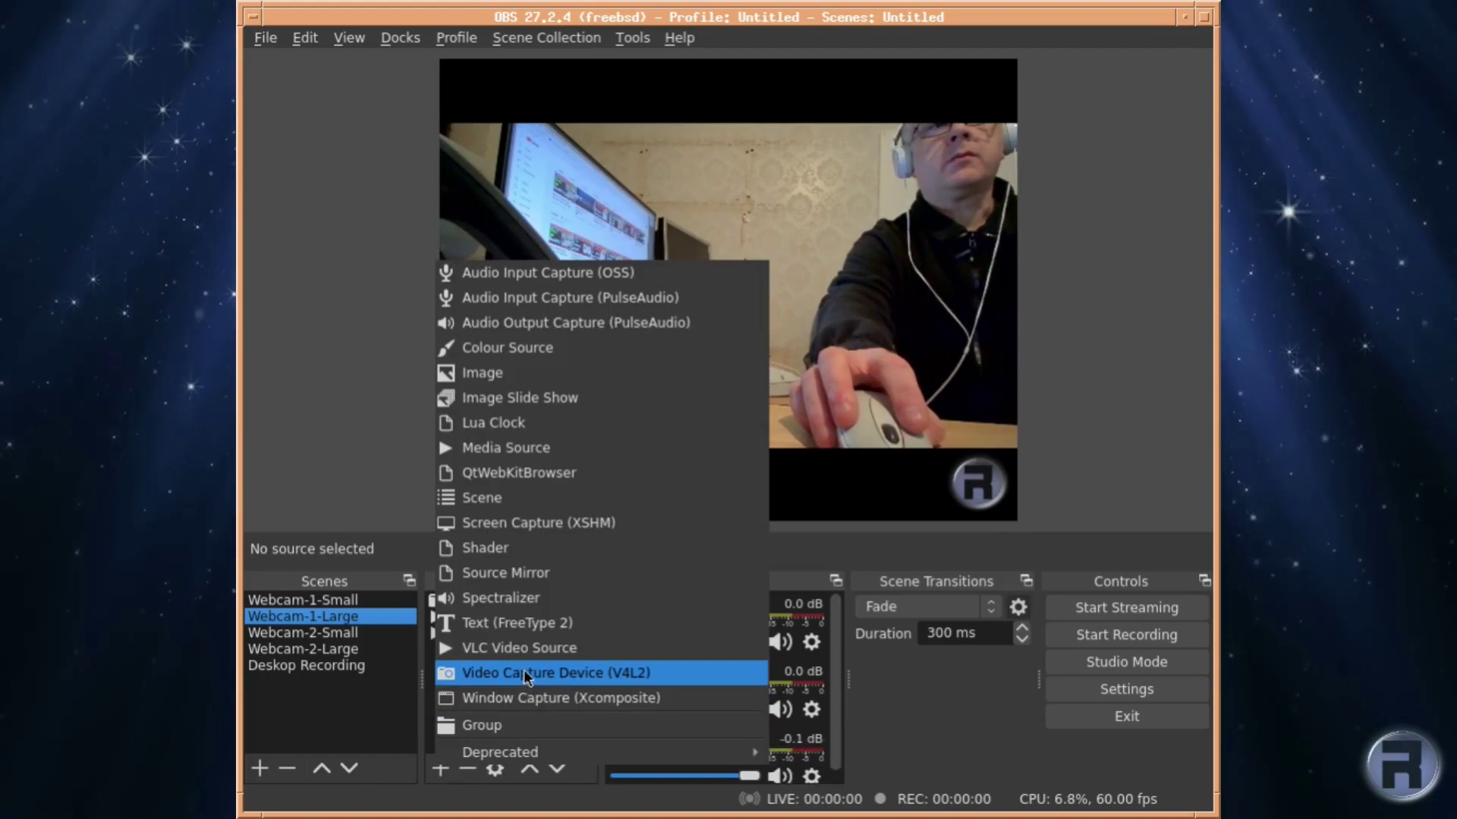
click(323, 712)
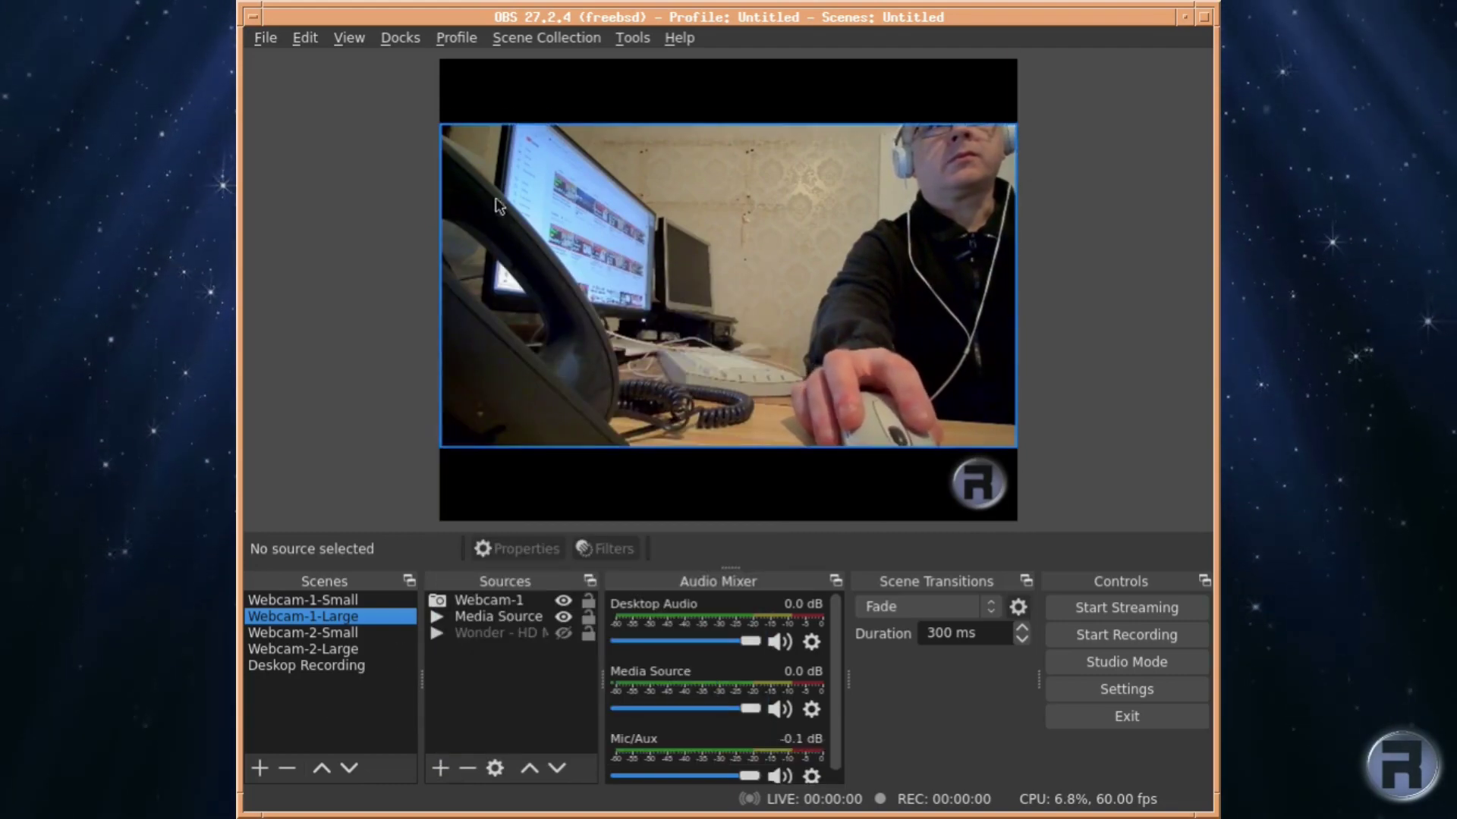
Step: Check the OBS Studio version in its About window, and close that window
click(267, 38)
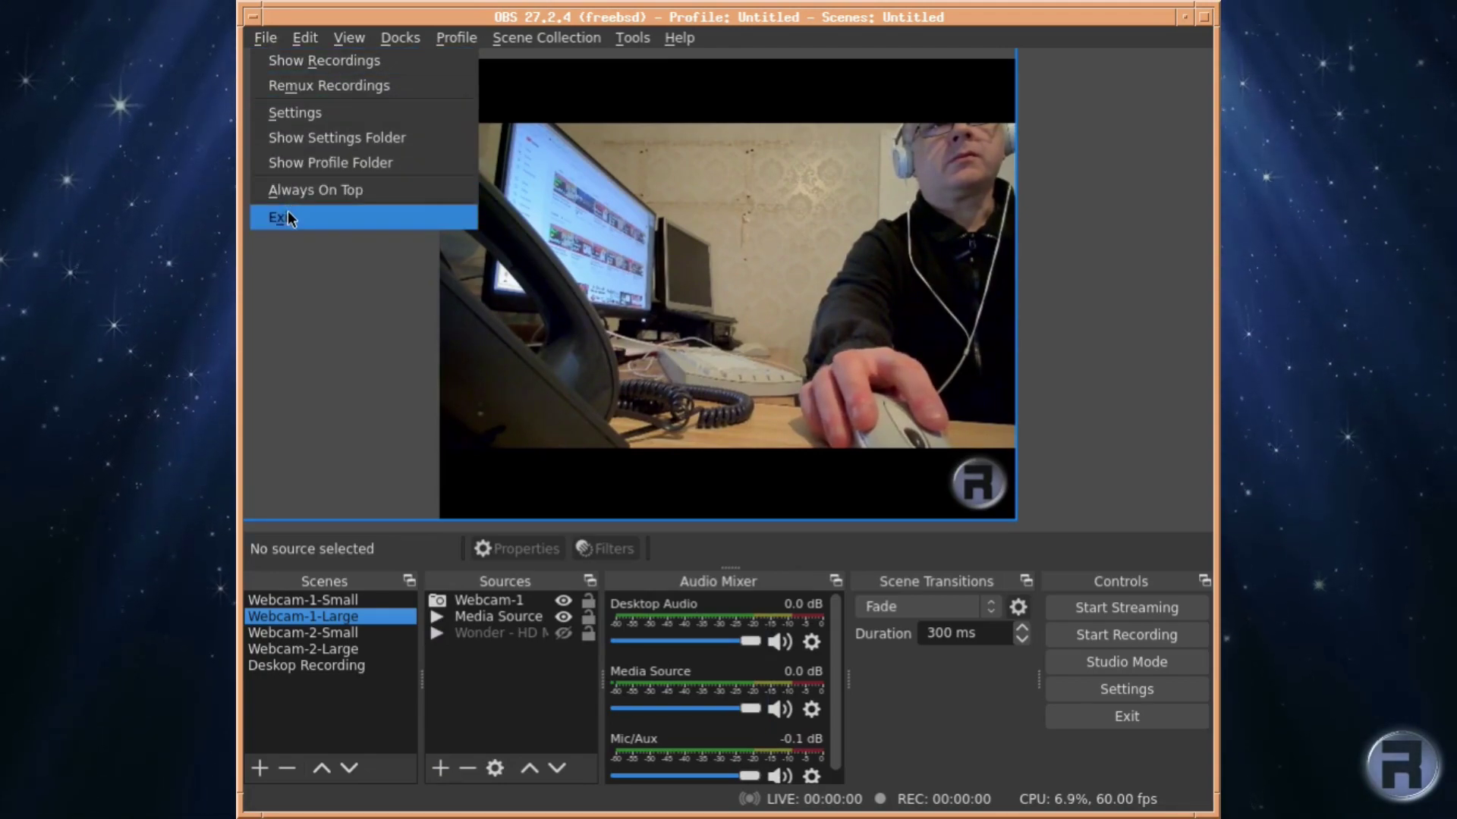
mouse_move(316, 34)
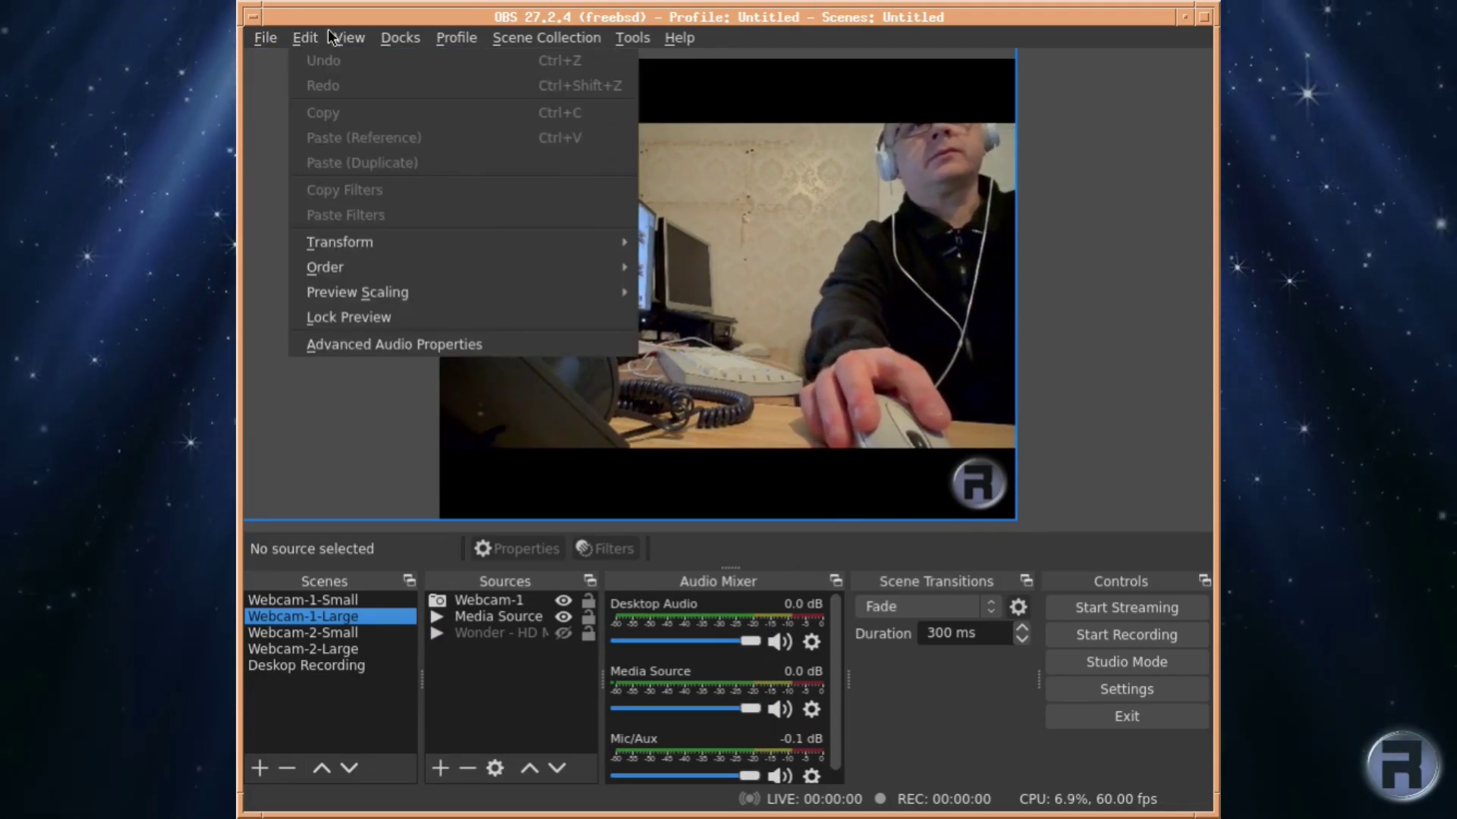
mouse_move(385, 43)
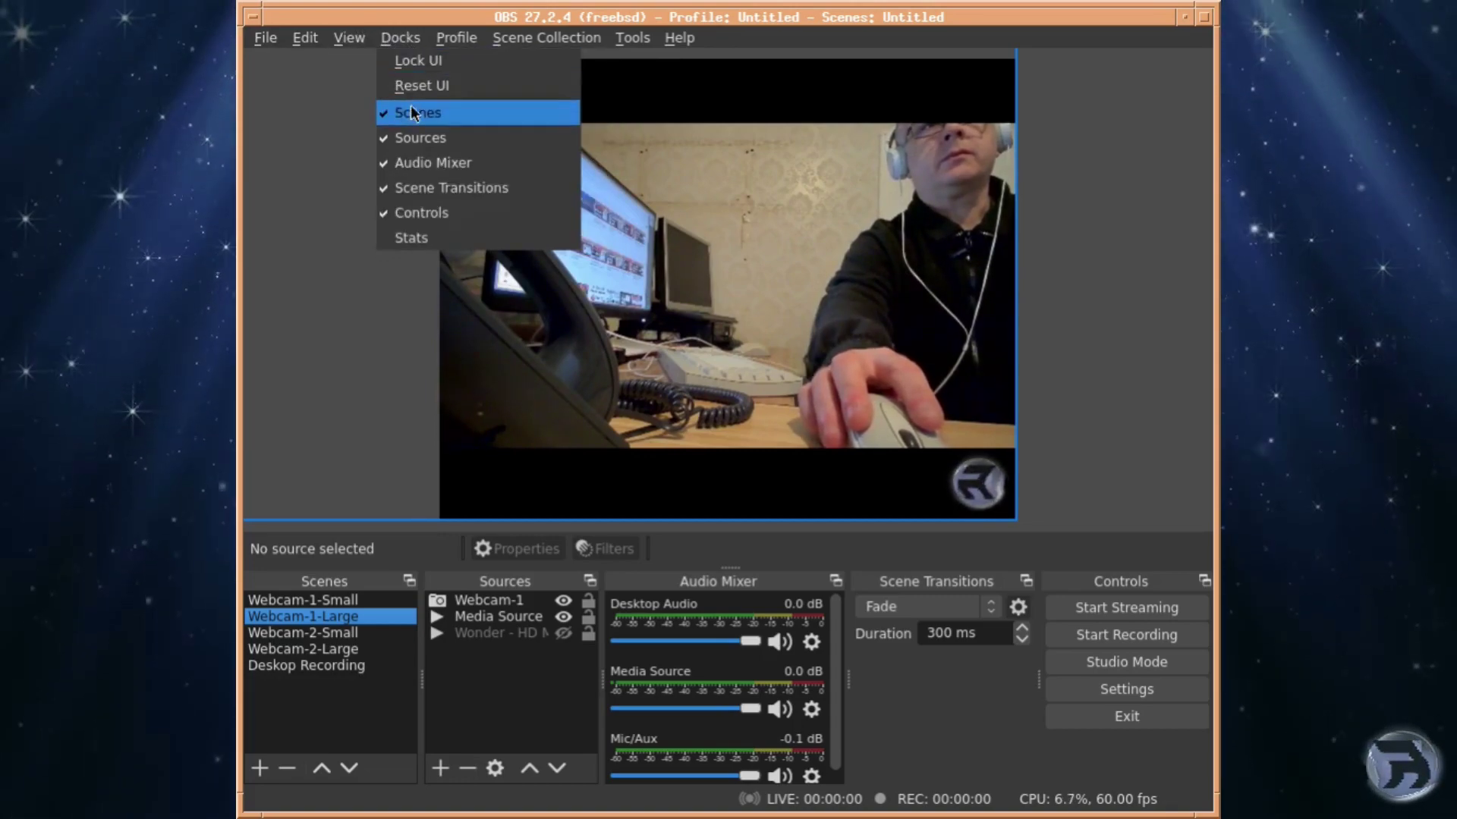
mouse_move(471, 38)
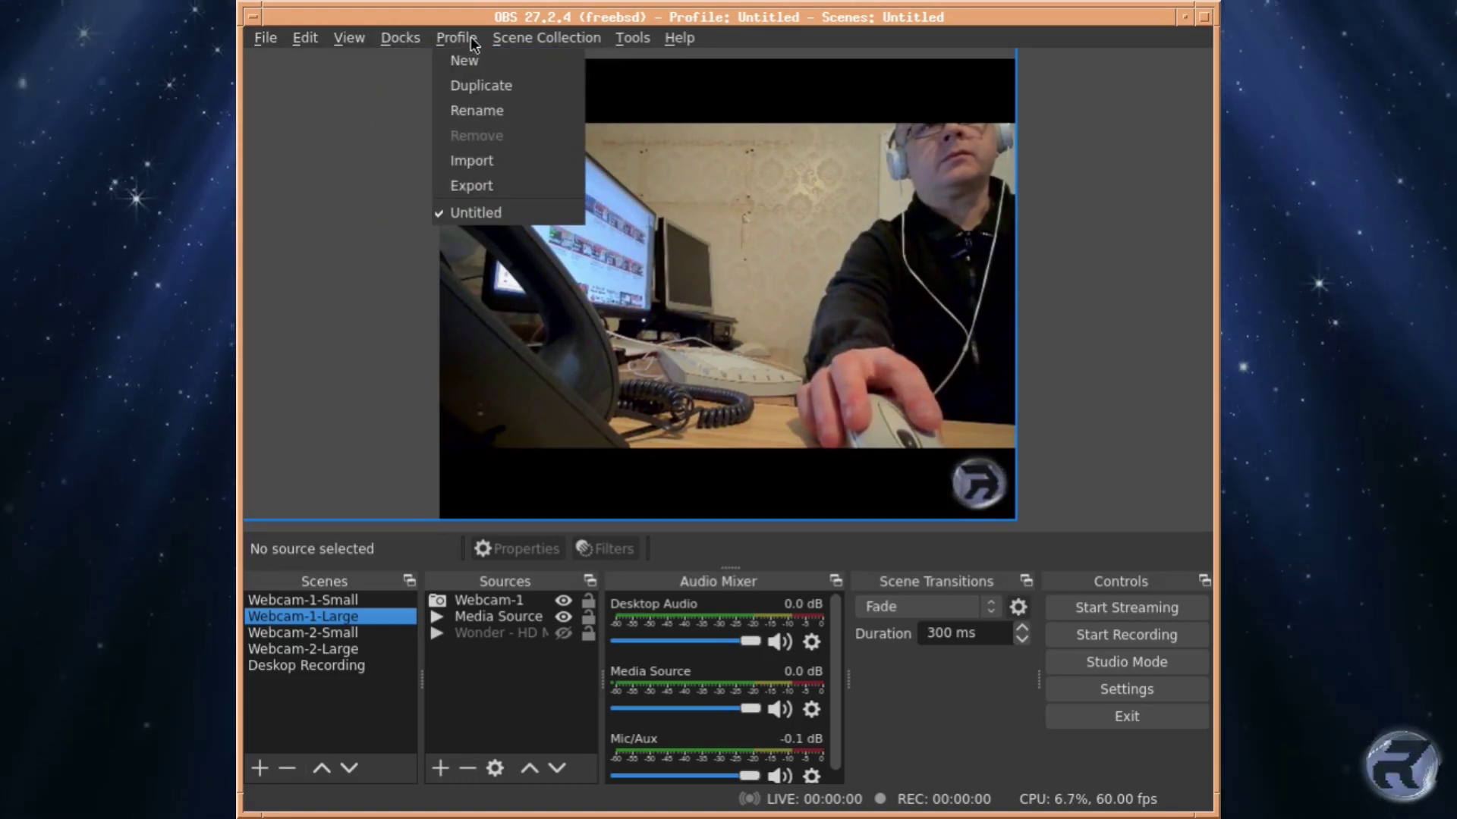
mouse_move(528, 38)
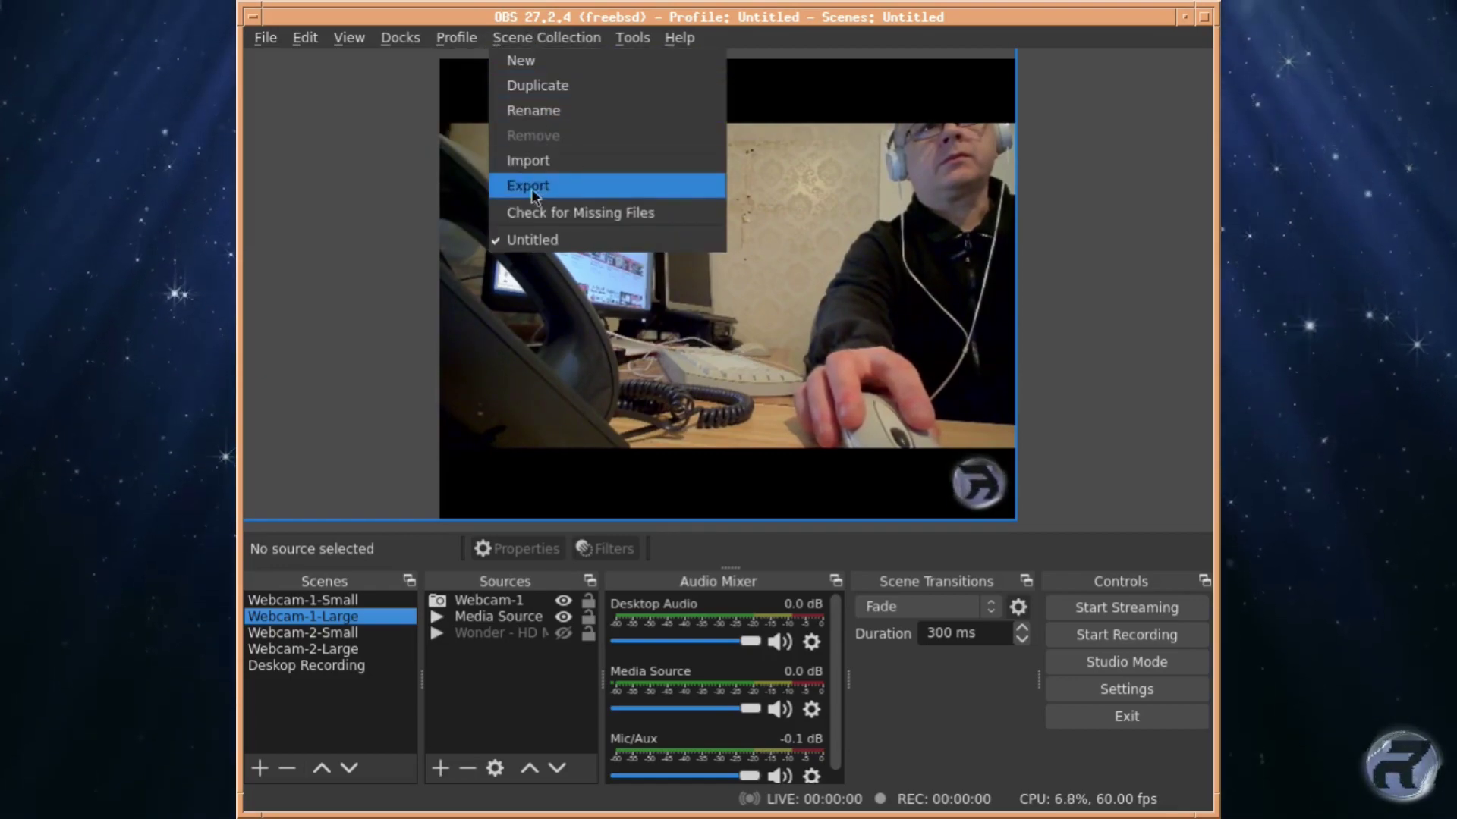
mouse_move(632, 38)
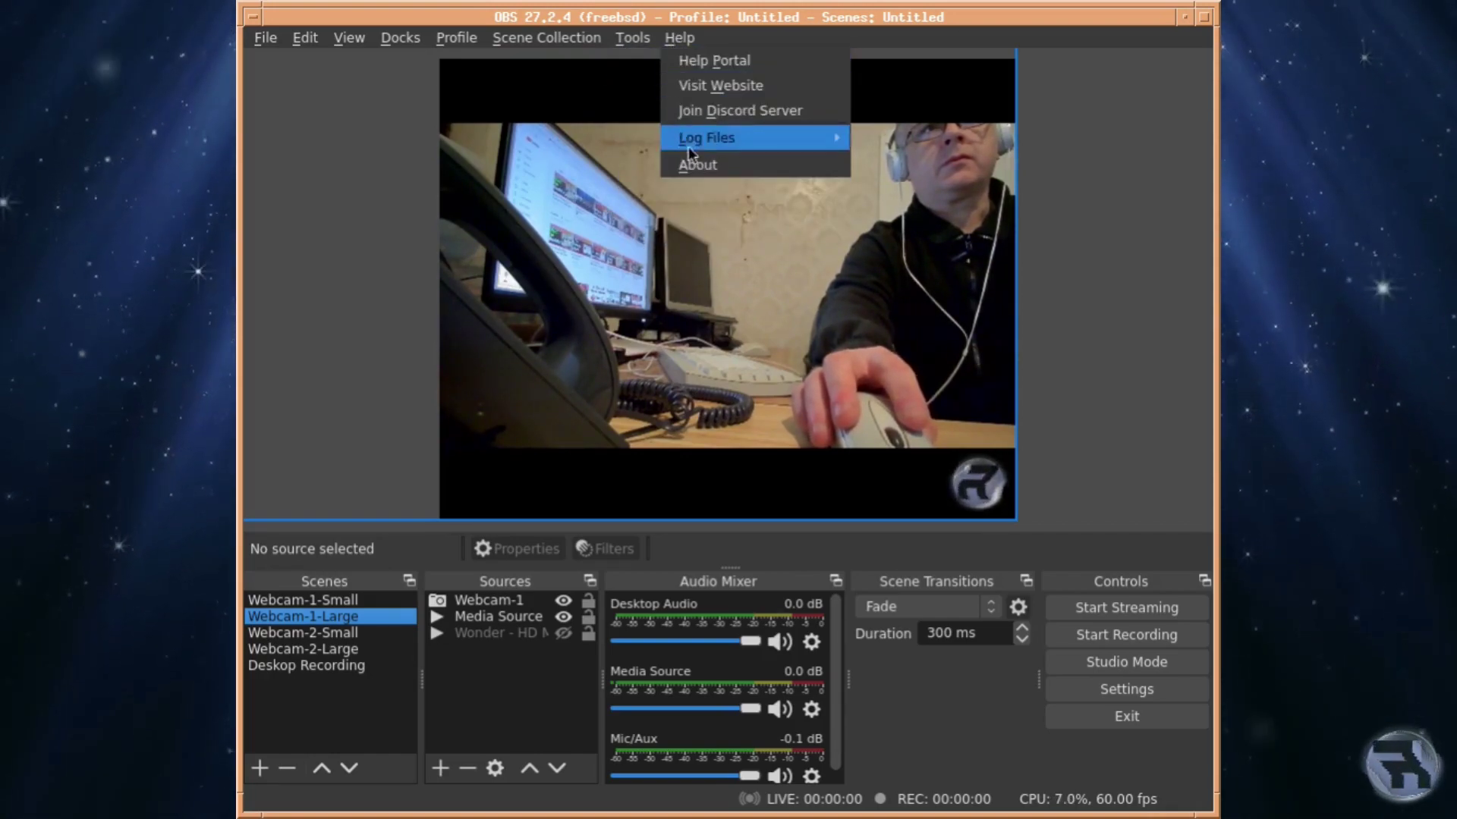
click(691, 162)
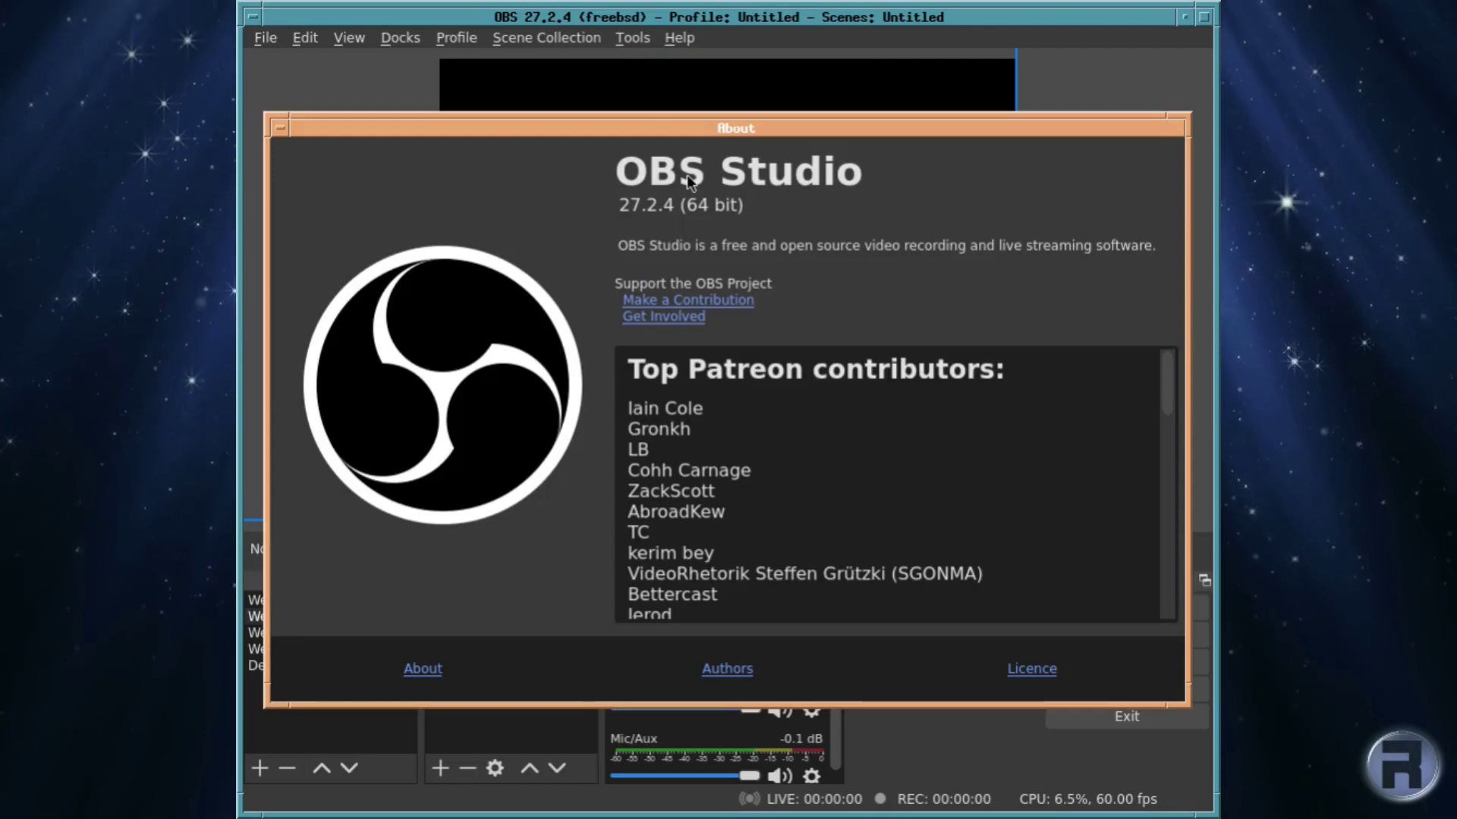
click(278, 131)
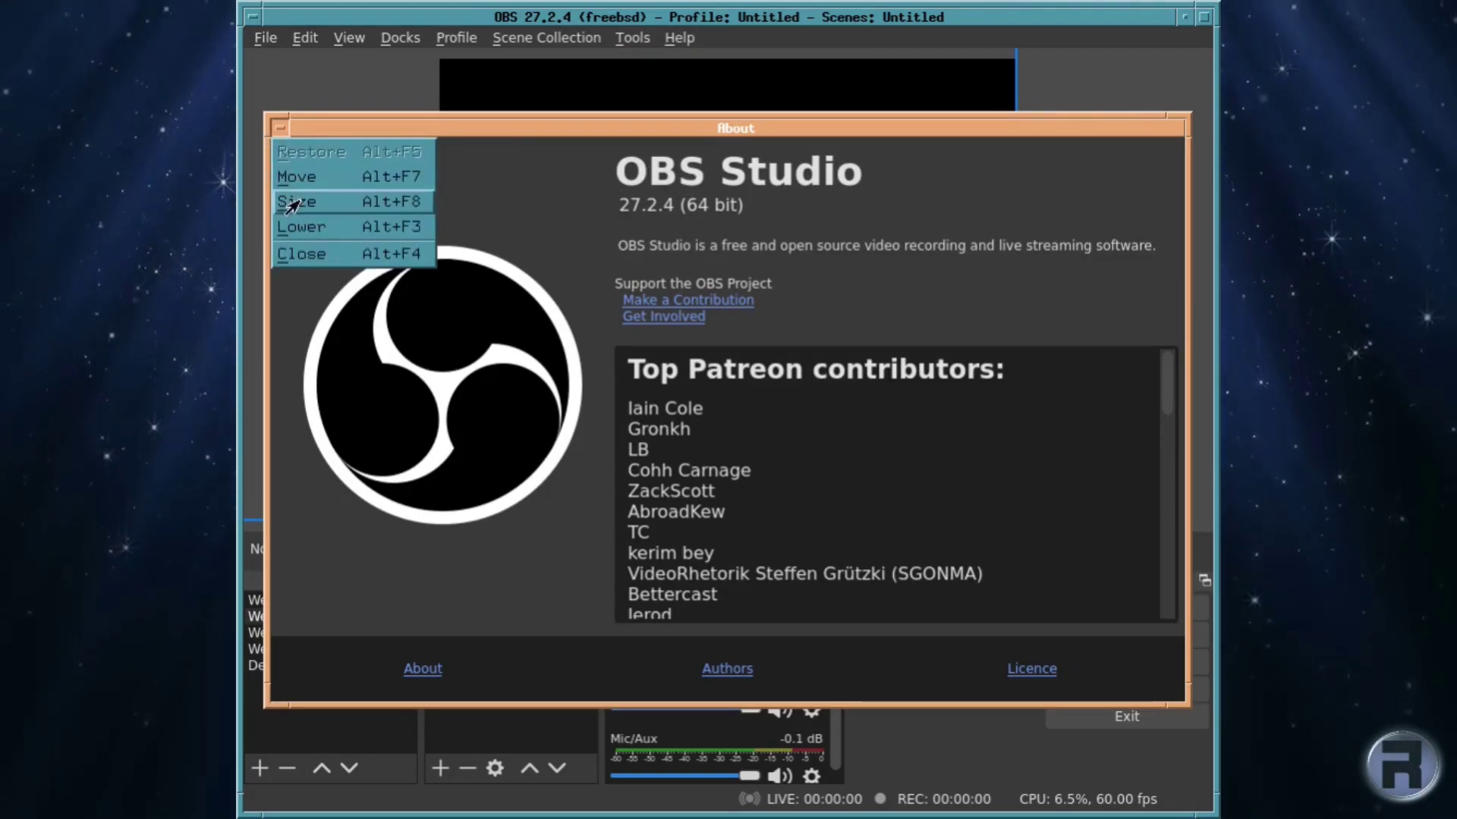
click(307, 235)
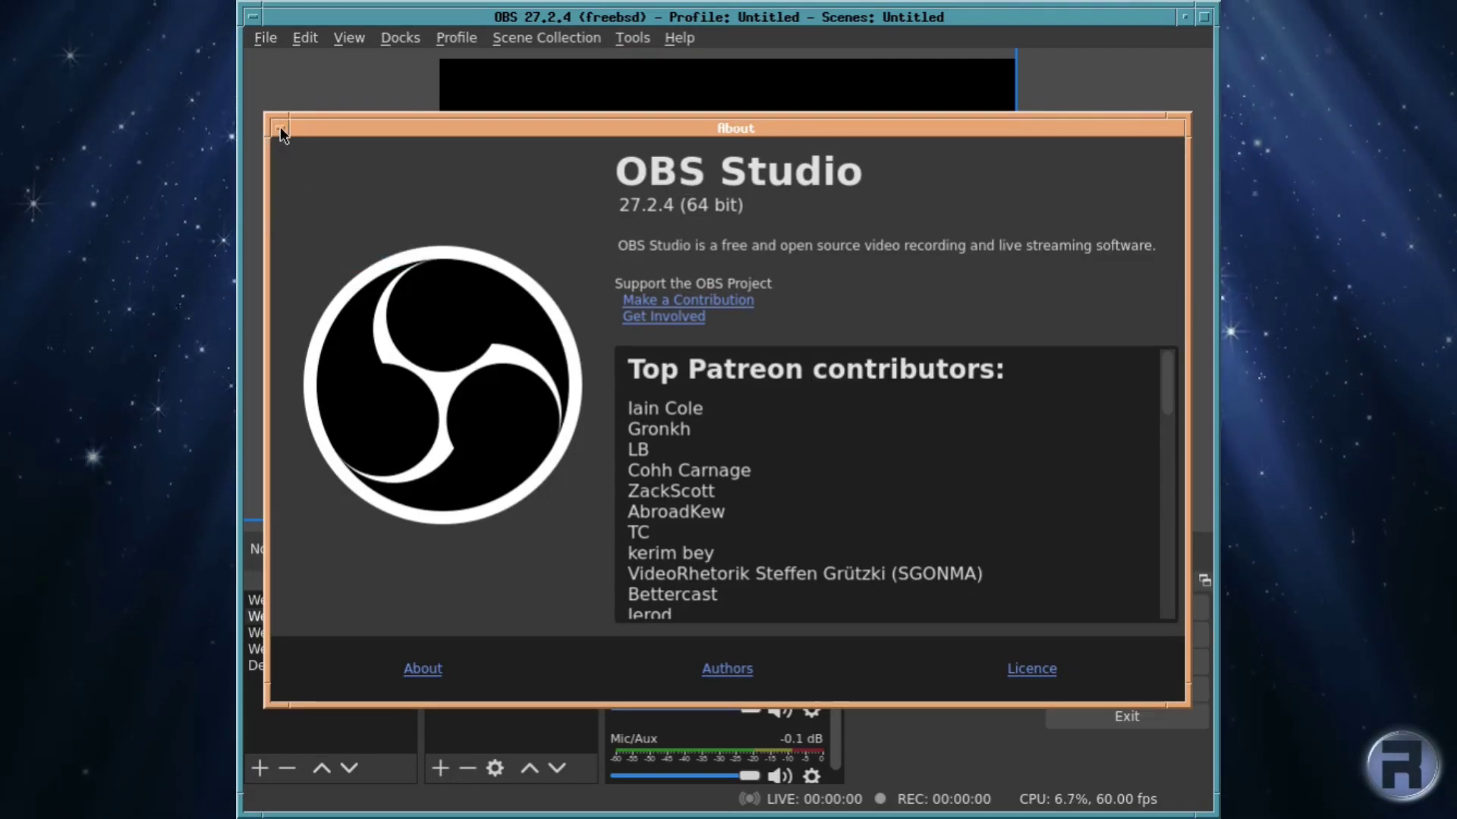
click(278, 131)
click(300, 245)
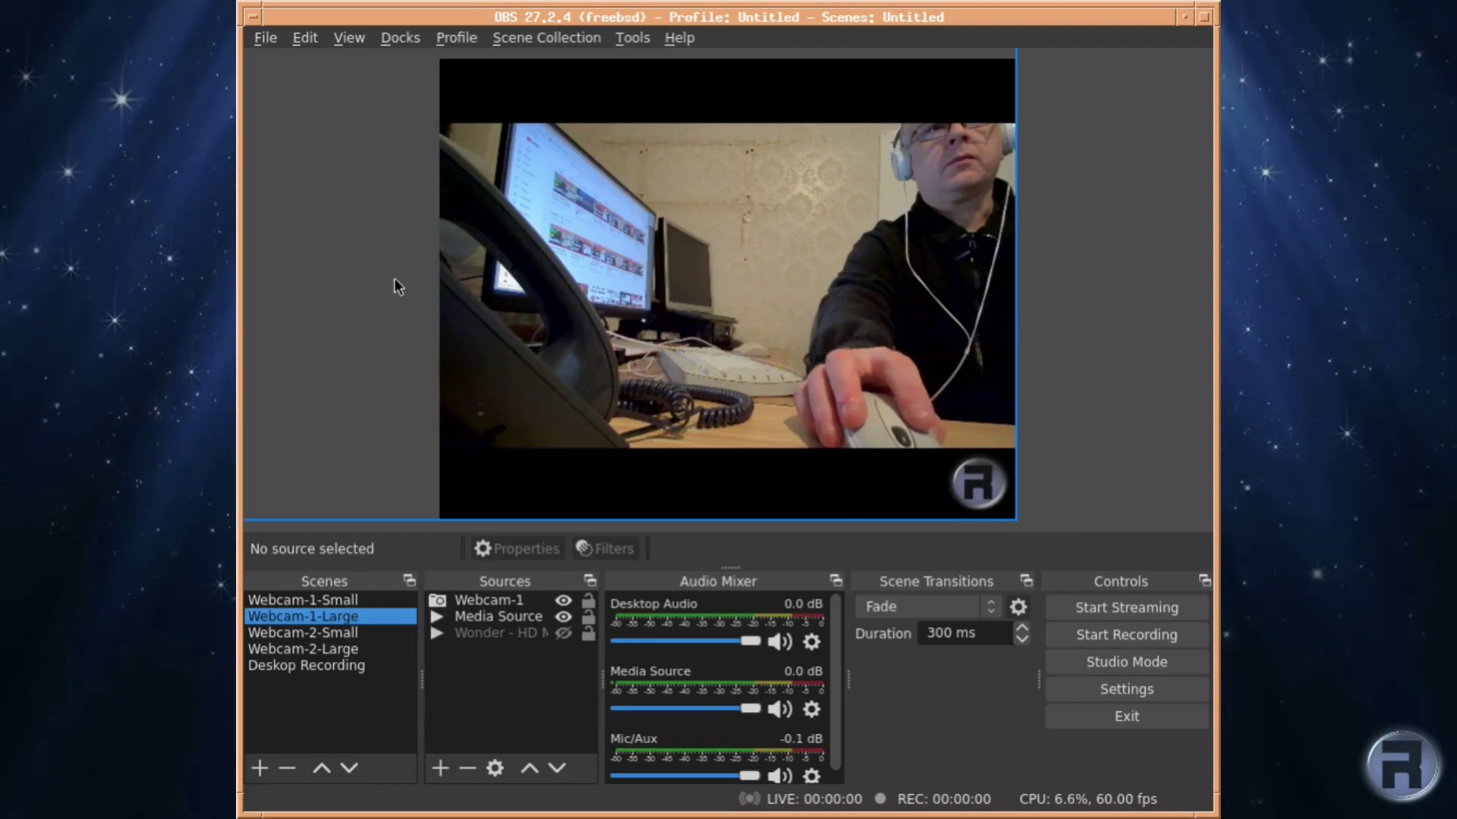
Step: Turn on Studio Mode to show the preview and program views side by side, and exit OBS
click(661, 622)
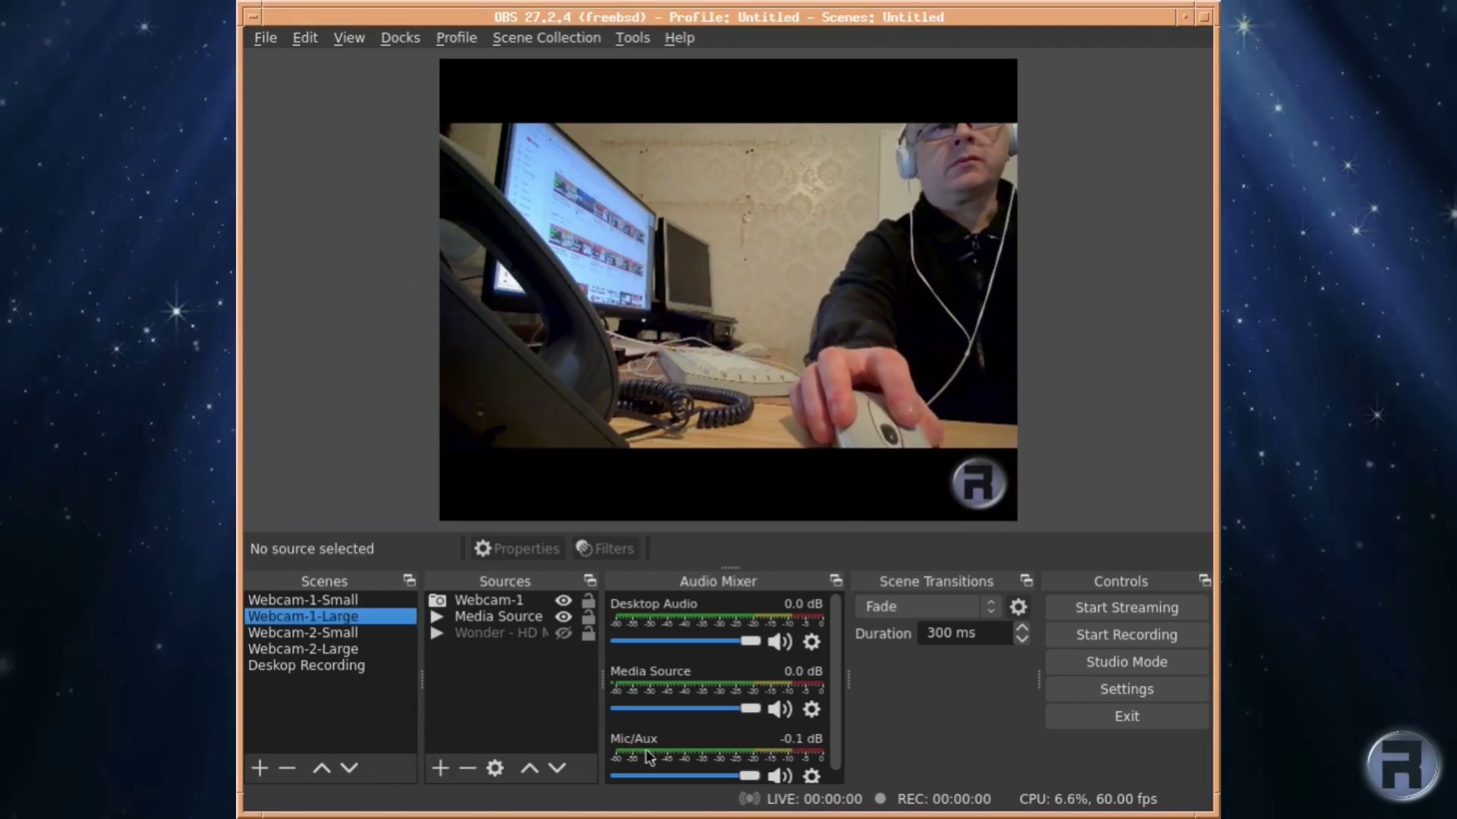
click(1125, 663)
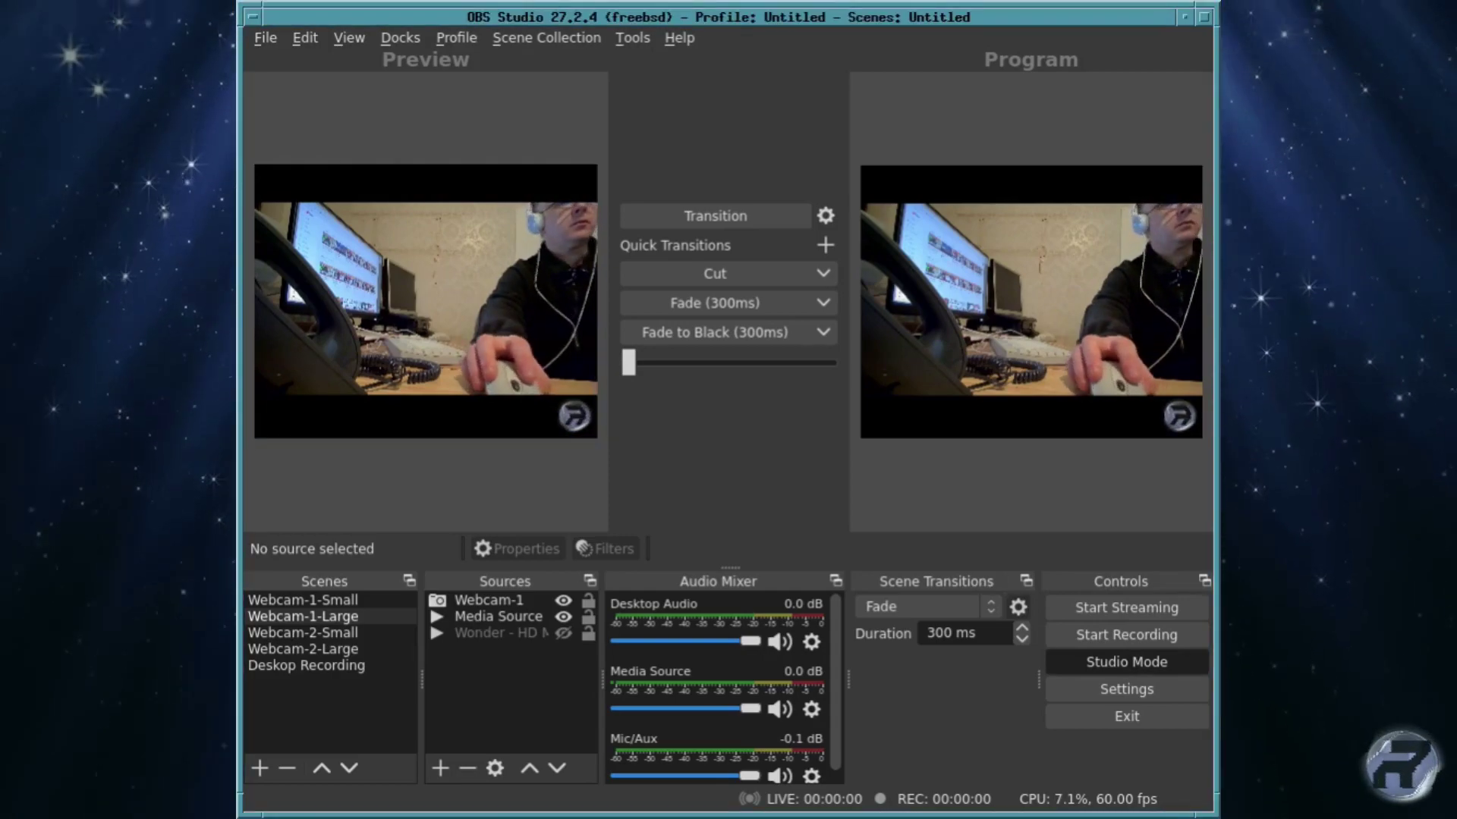
click(1086, 716)
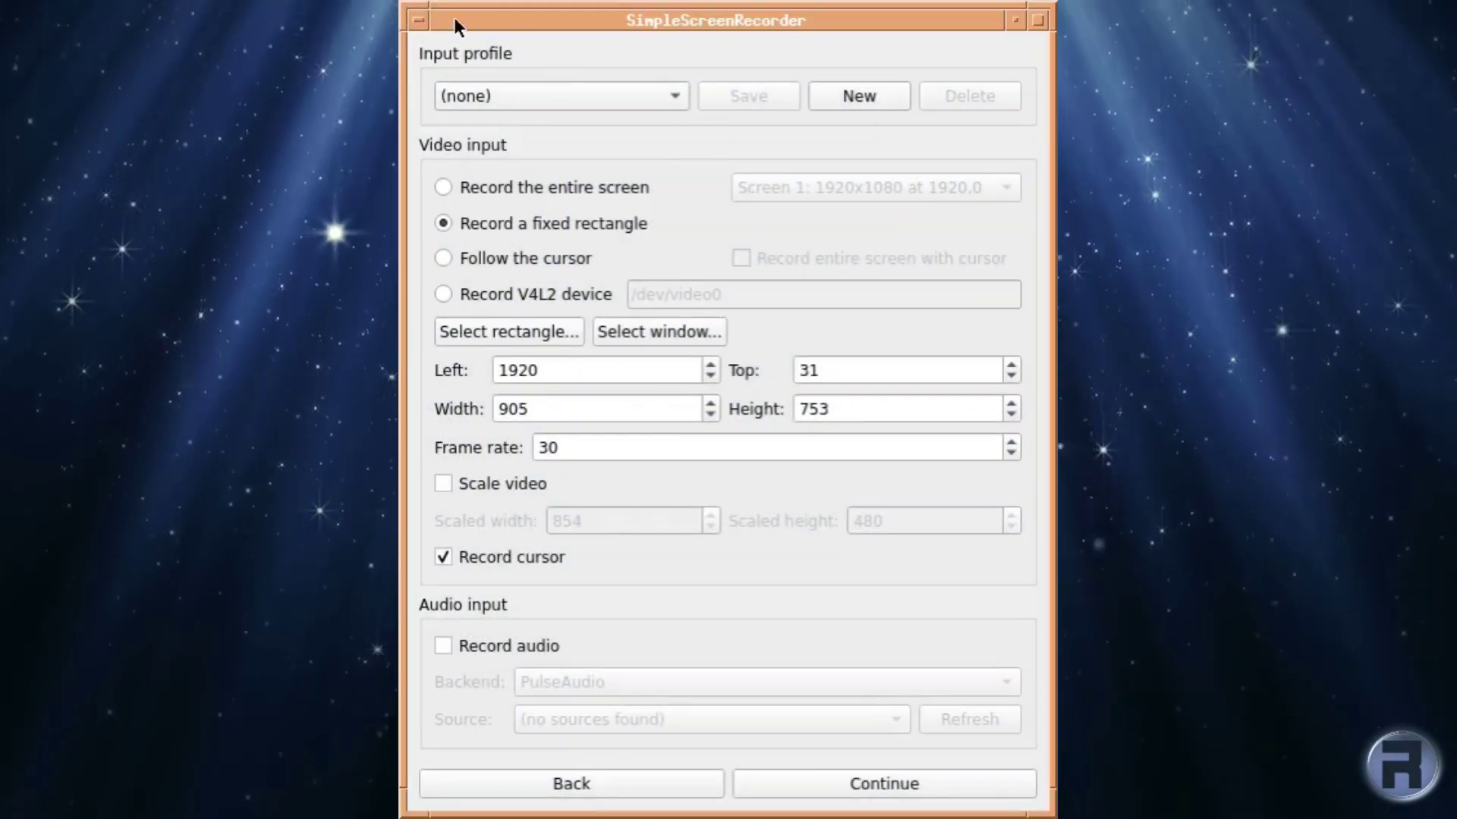
Step: In SimpleScreenRecorder, check which input profiles are available, and keep the profile at (none)
click(458, 14)
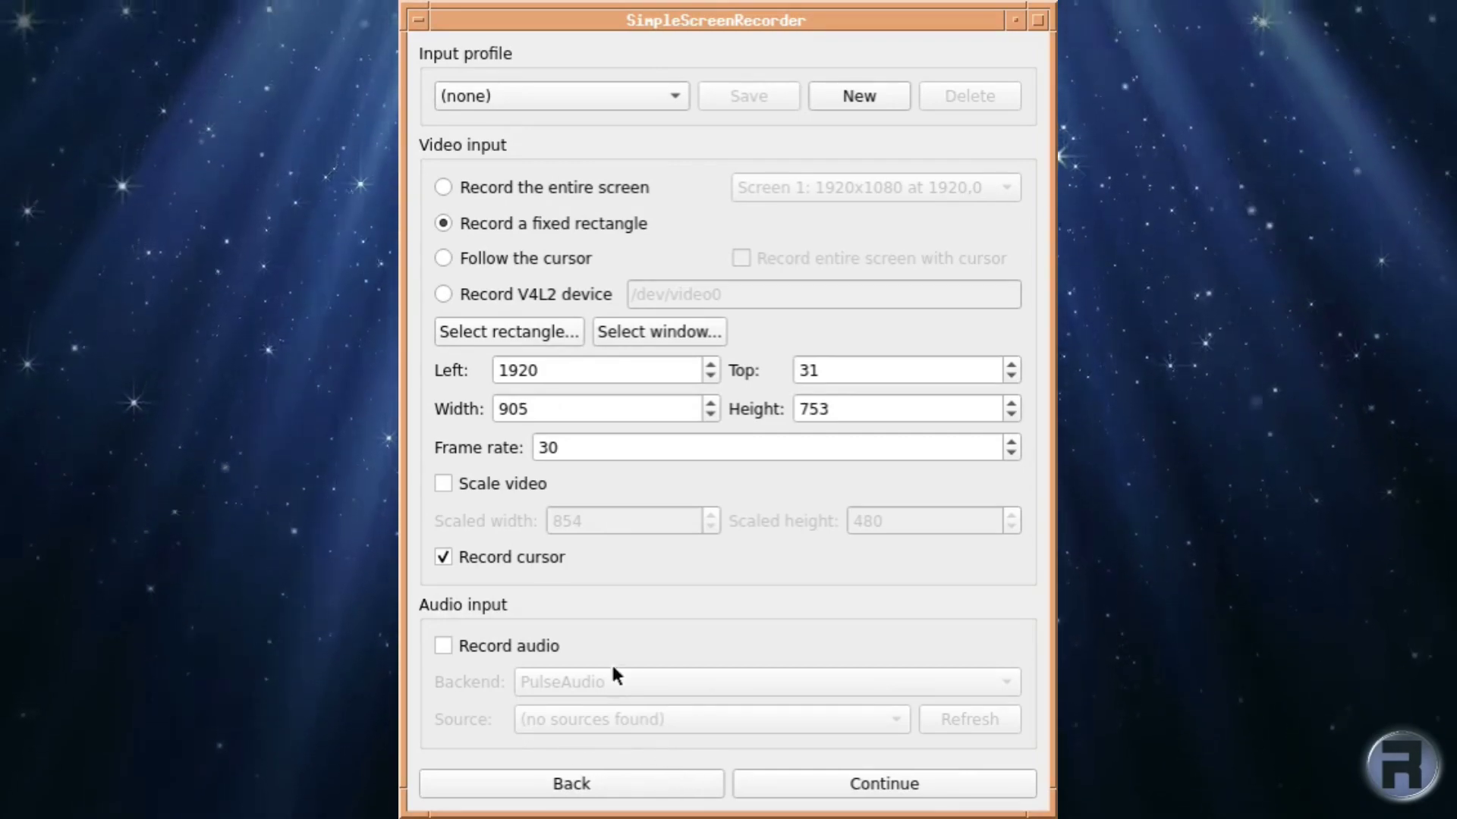
click(488, 89)
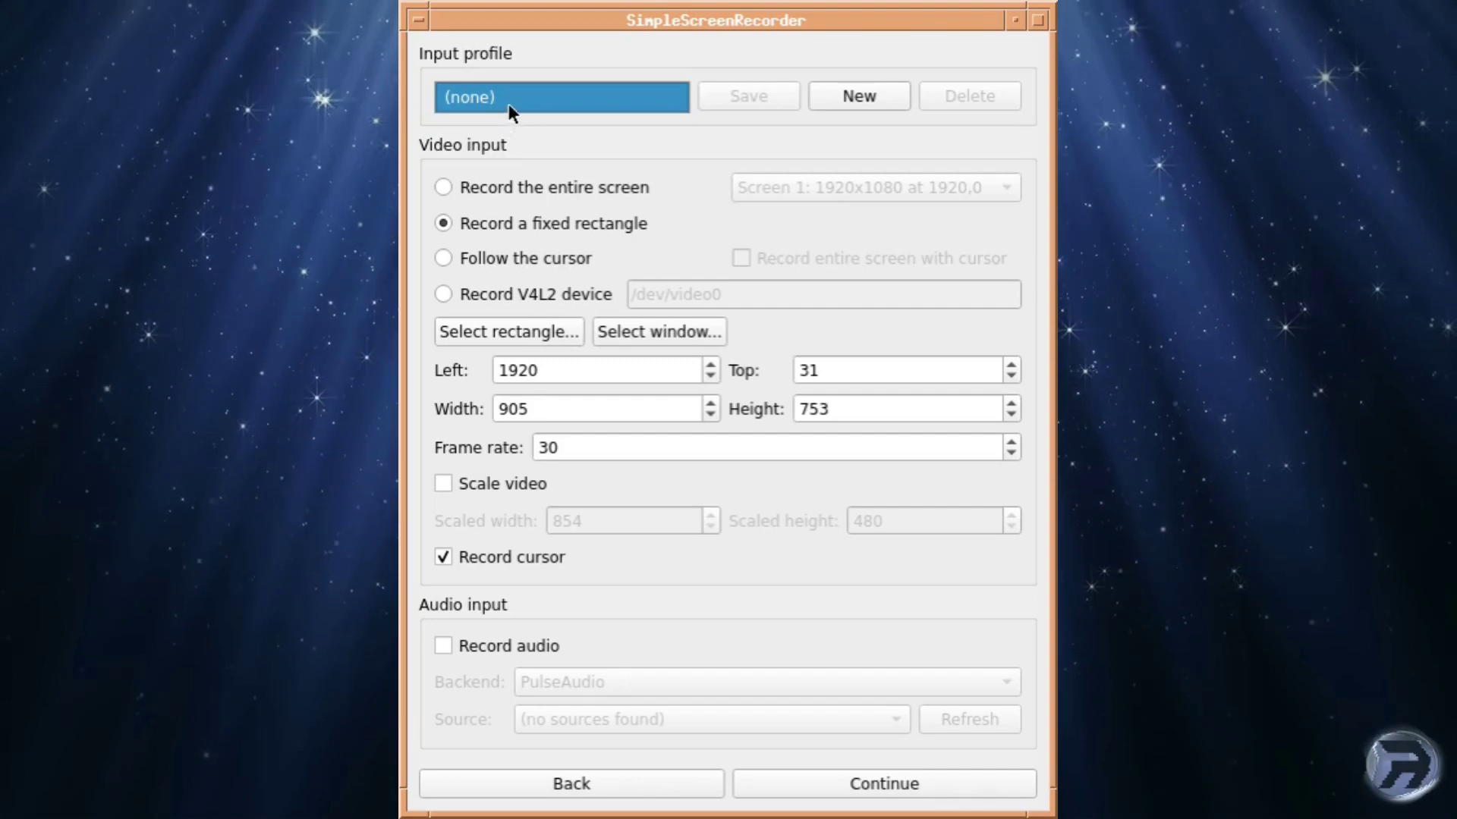
click(508, 99)
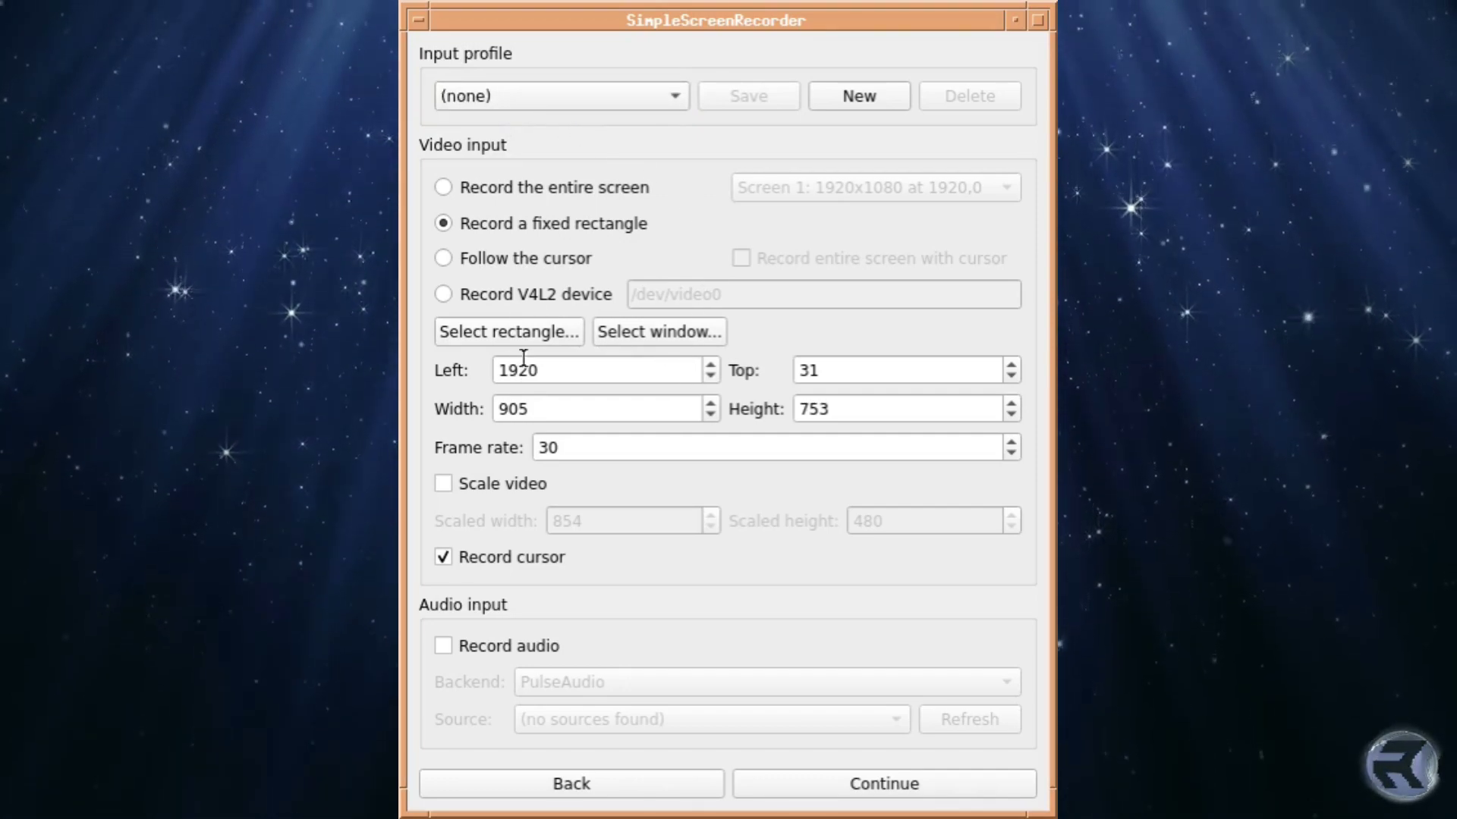
Step: Try defining the recording area by rectangle selection and by window selection
click(521, 332)
key(Escape)
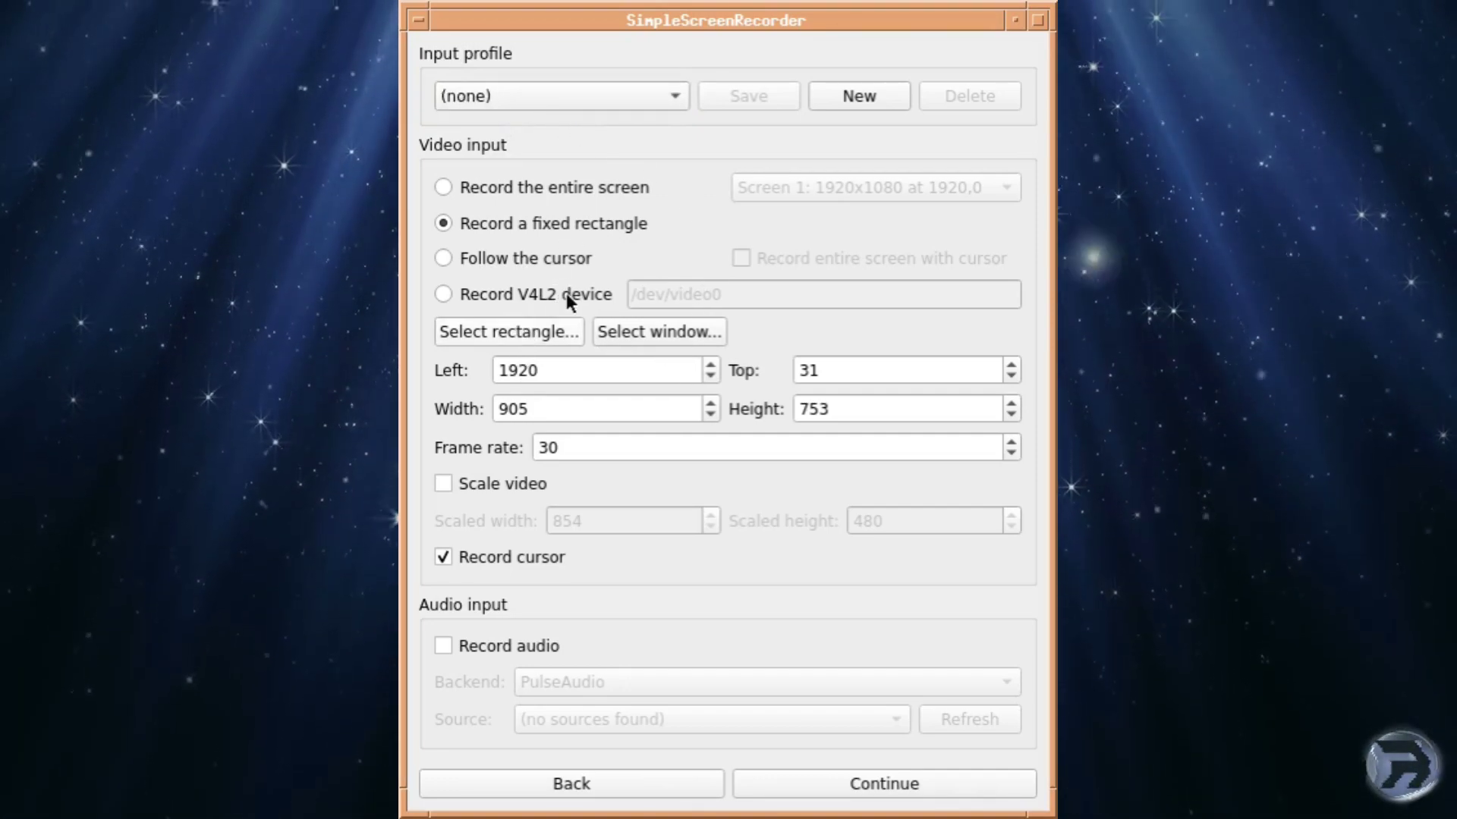
click(651, 329)
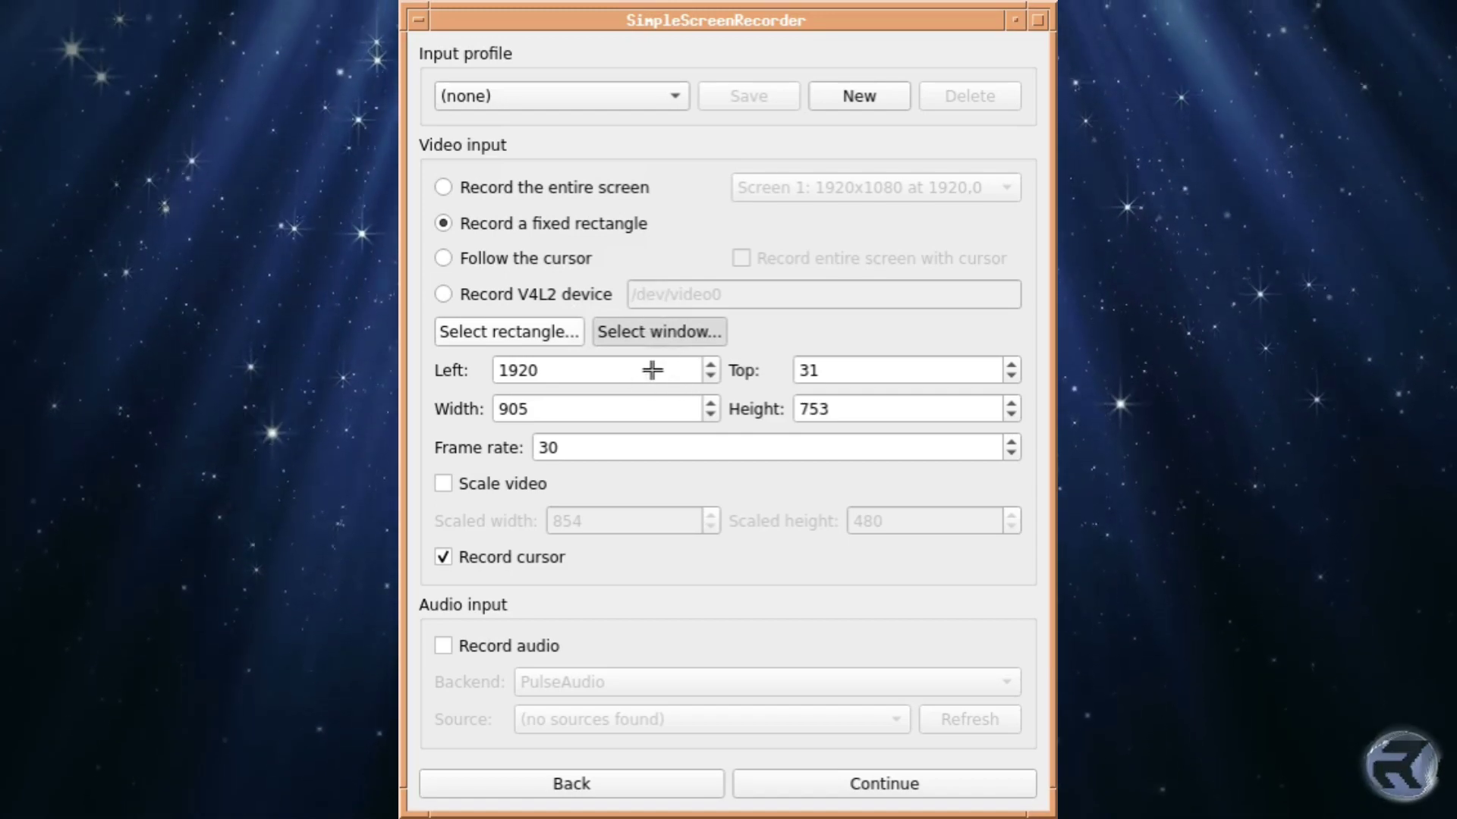
click(650, 403)
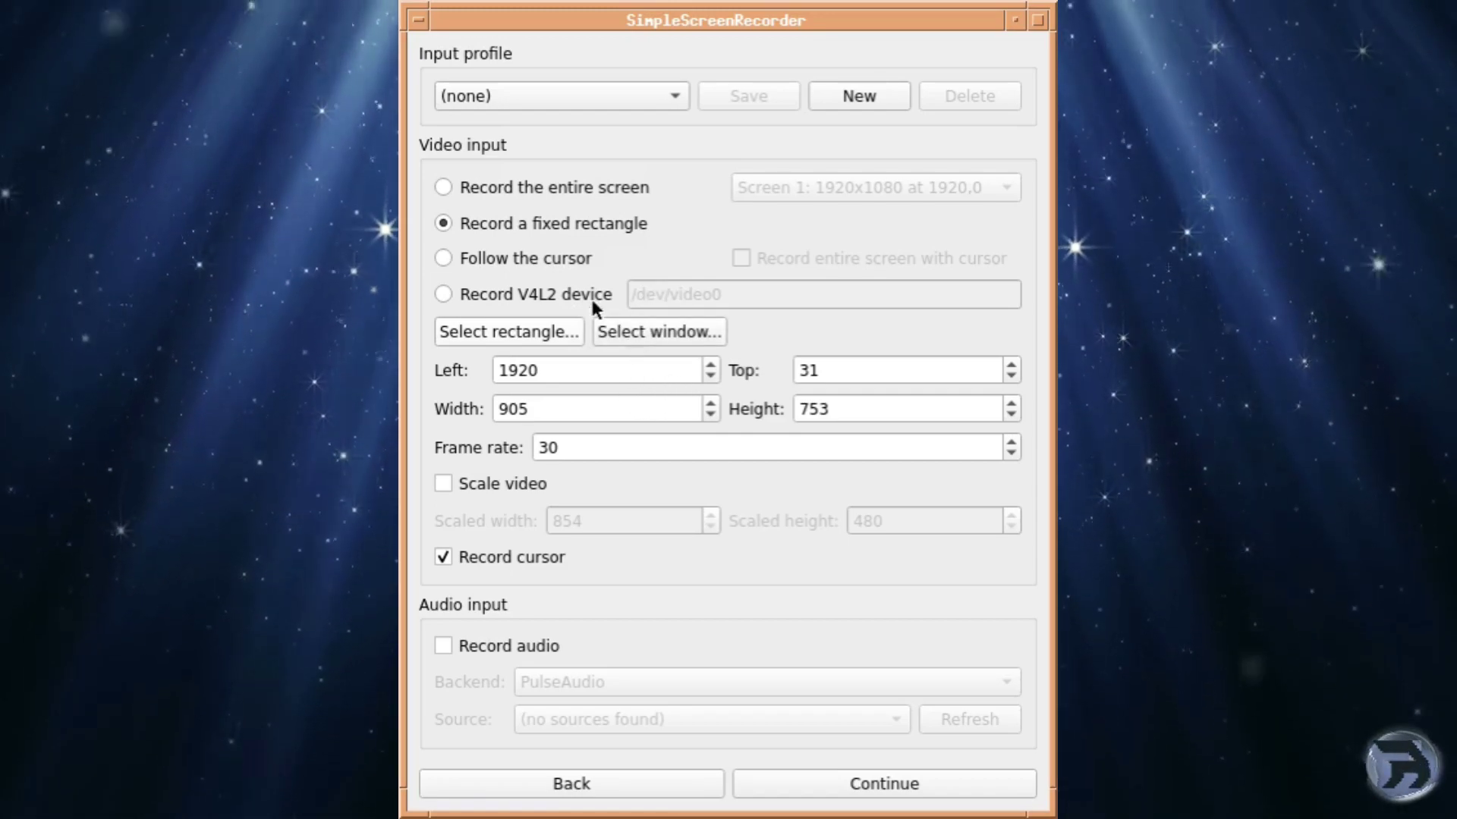
Step: Switch the video input through entire screen, fixed rectangle and follow the cursor, and settle on the V4L2 device /dev/video0
click(443, 188)
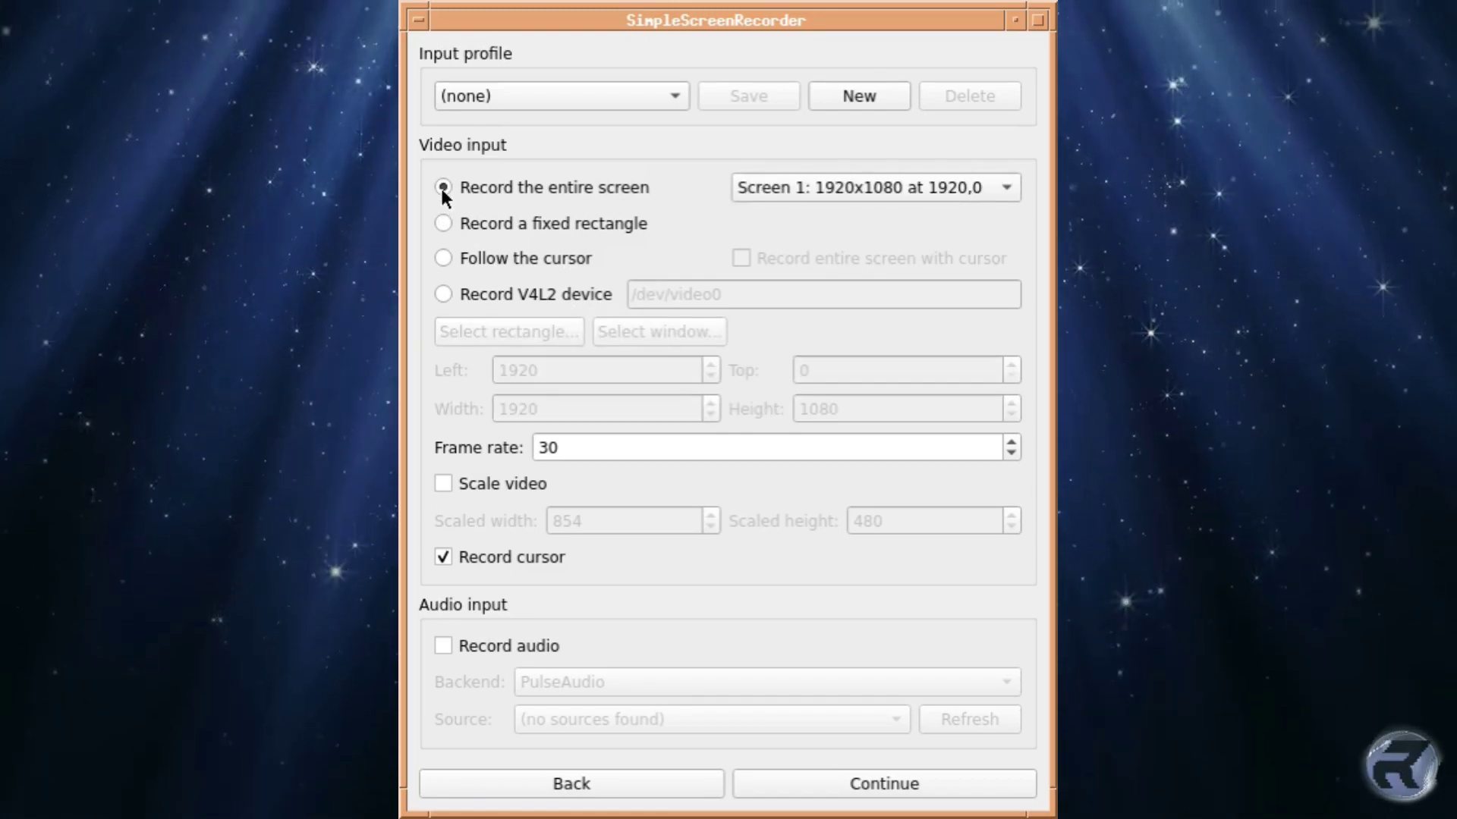
click(762, 187)
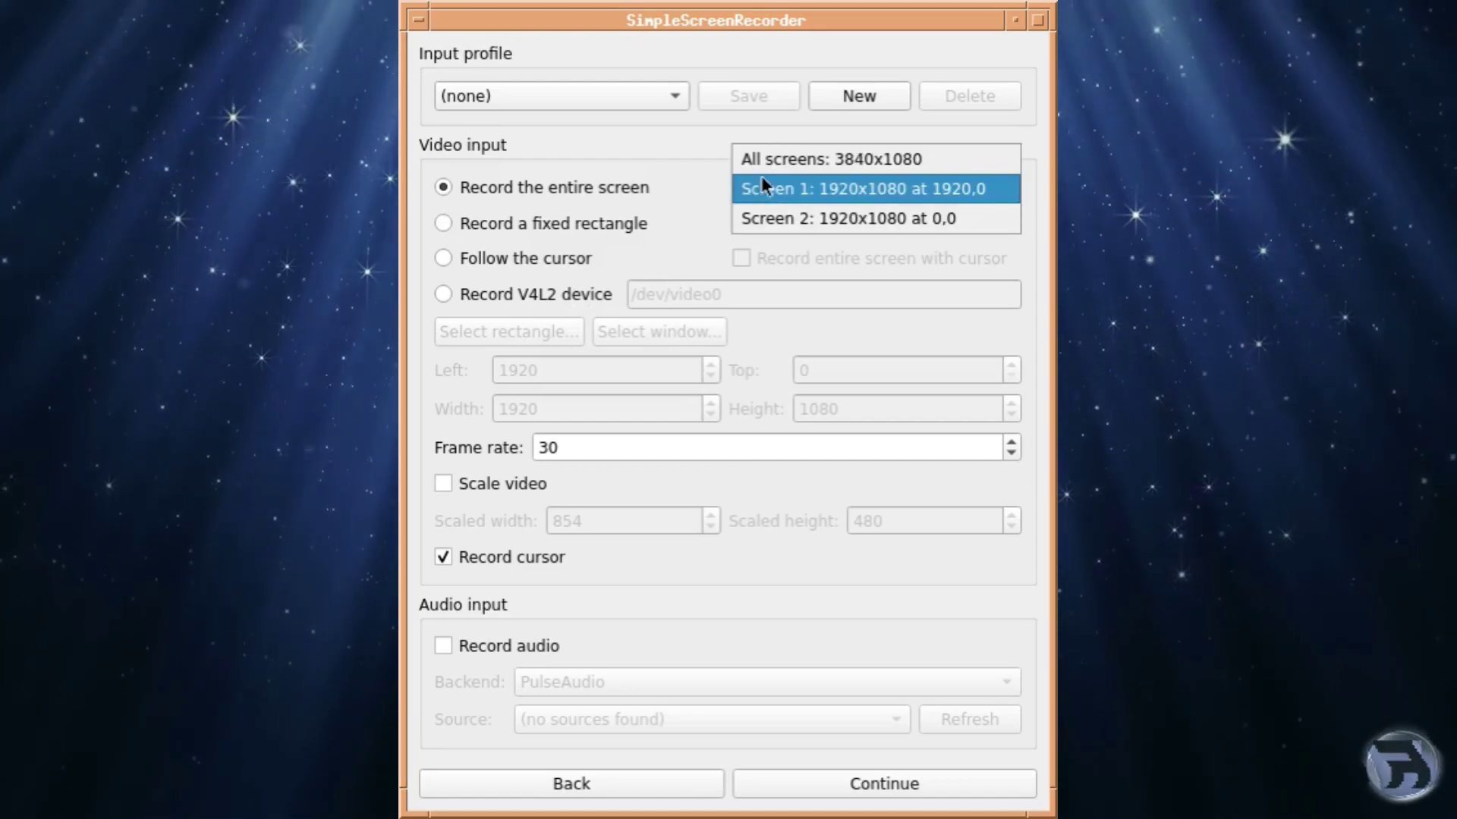
click(794, 307)
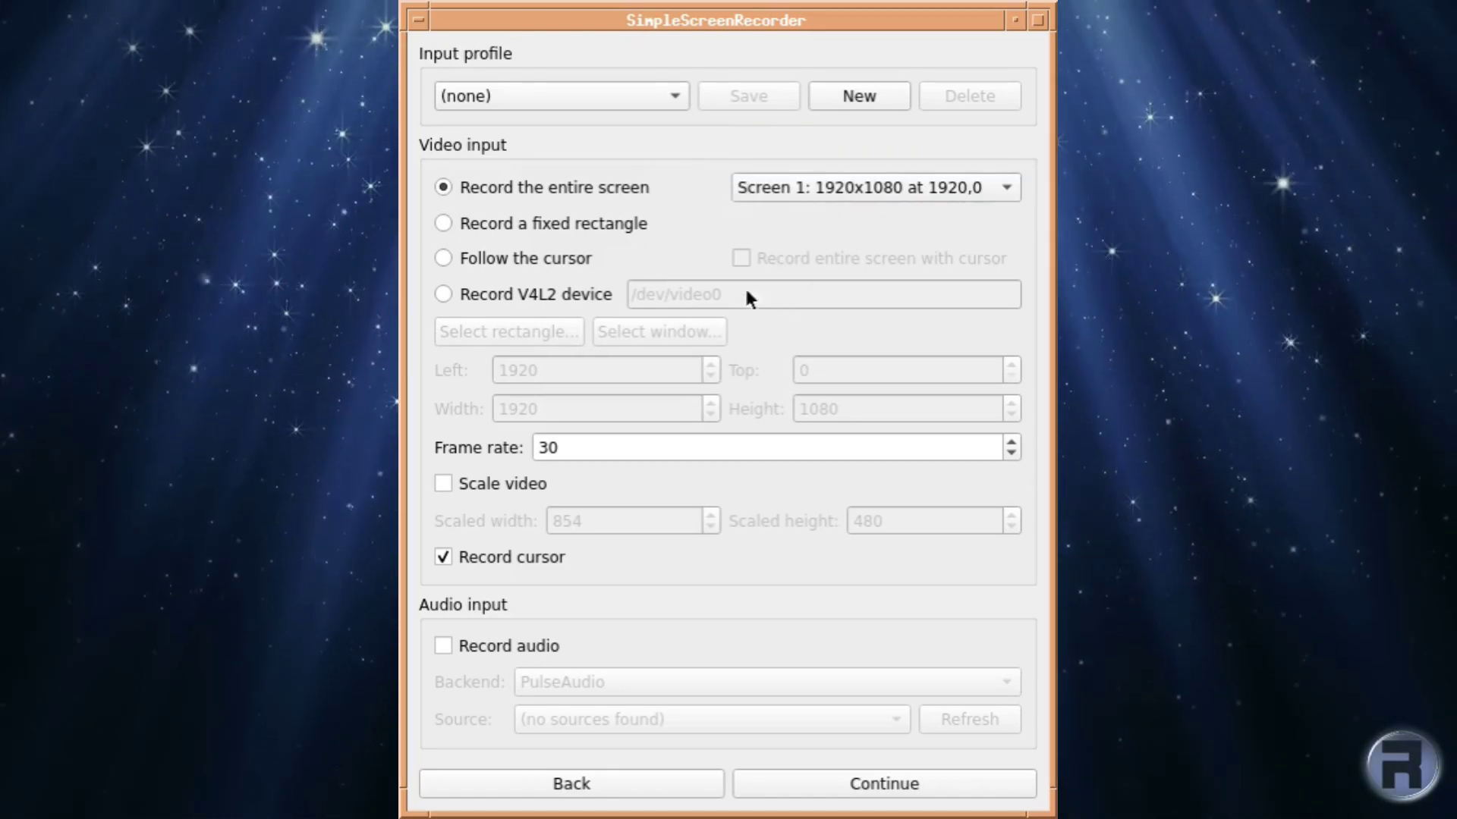
click(450, 223)
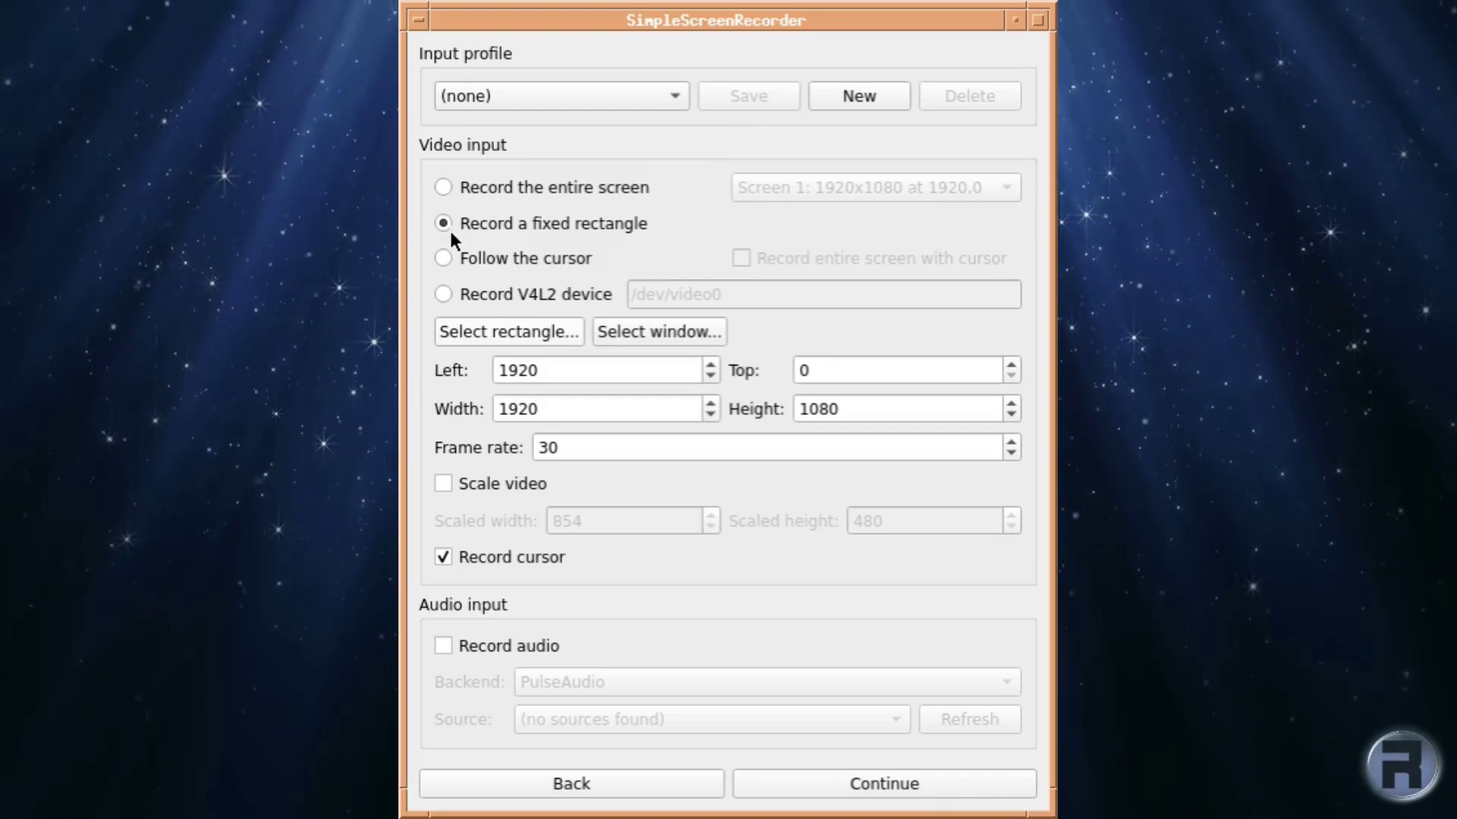
click(449, 256)
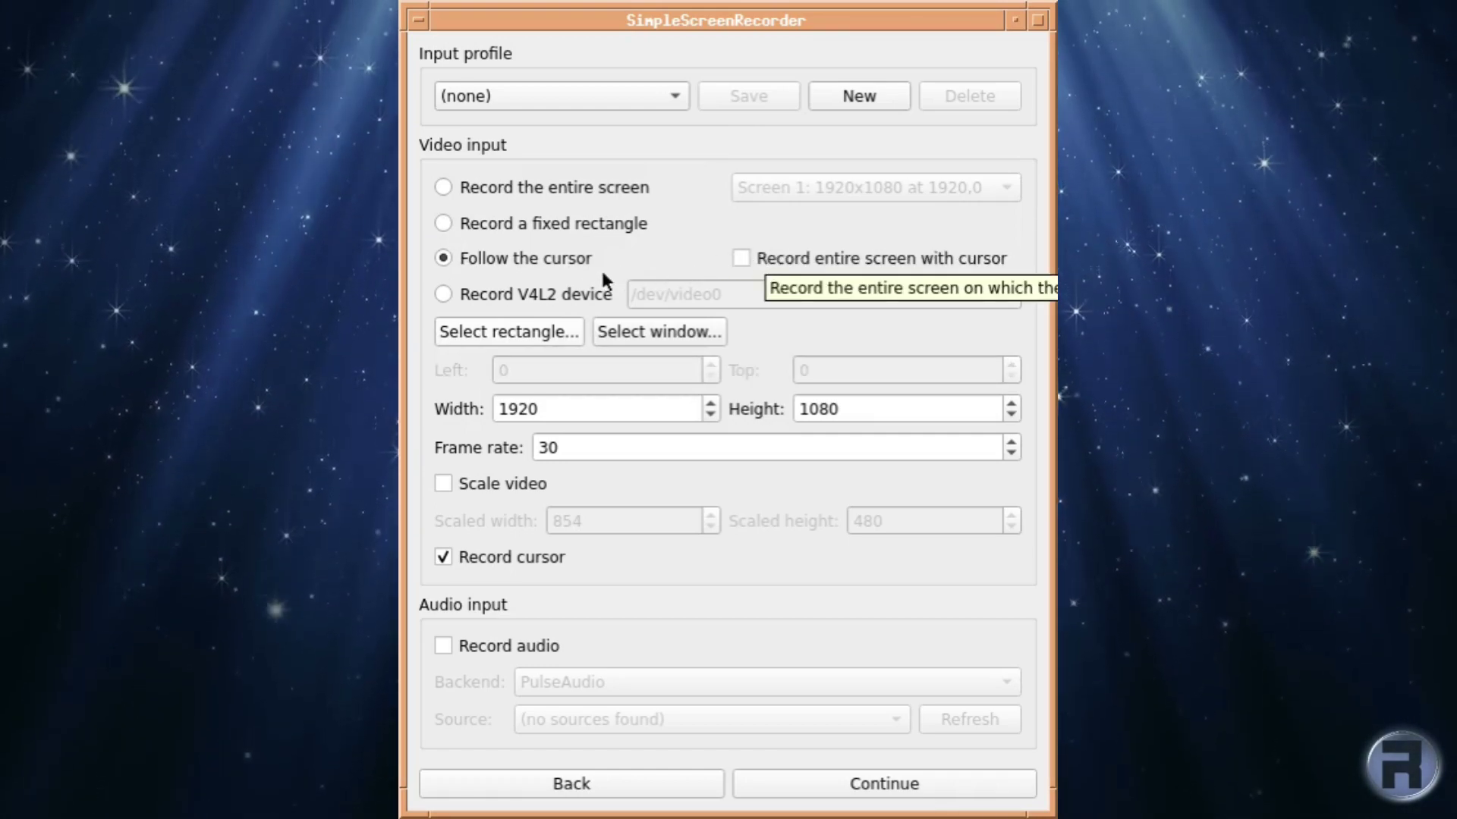
click(457, 296)
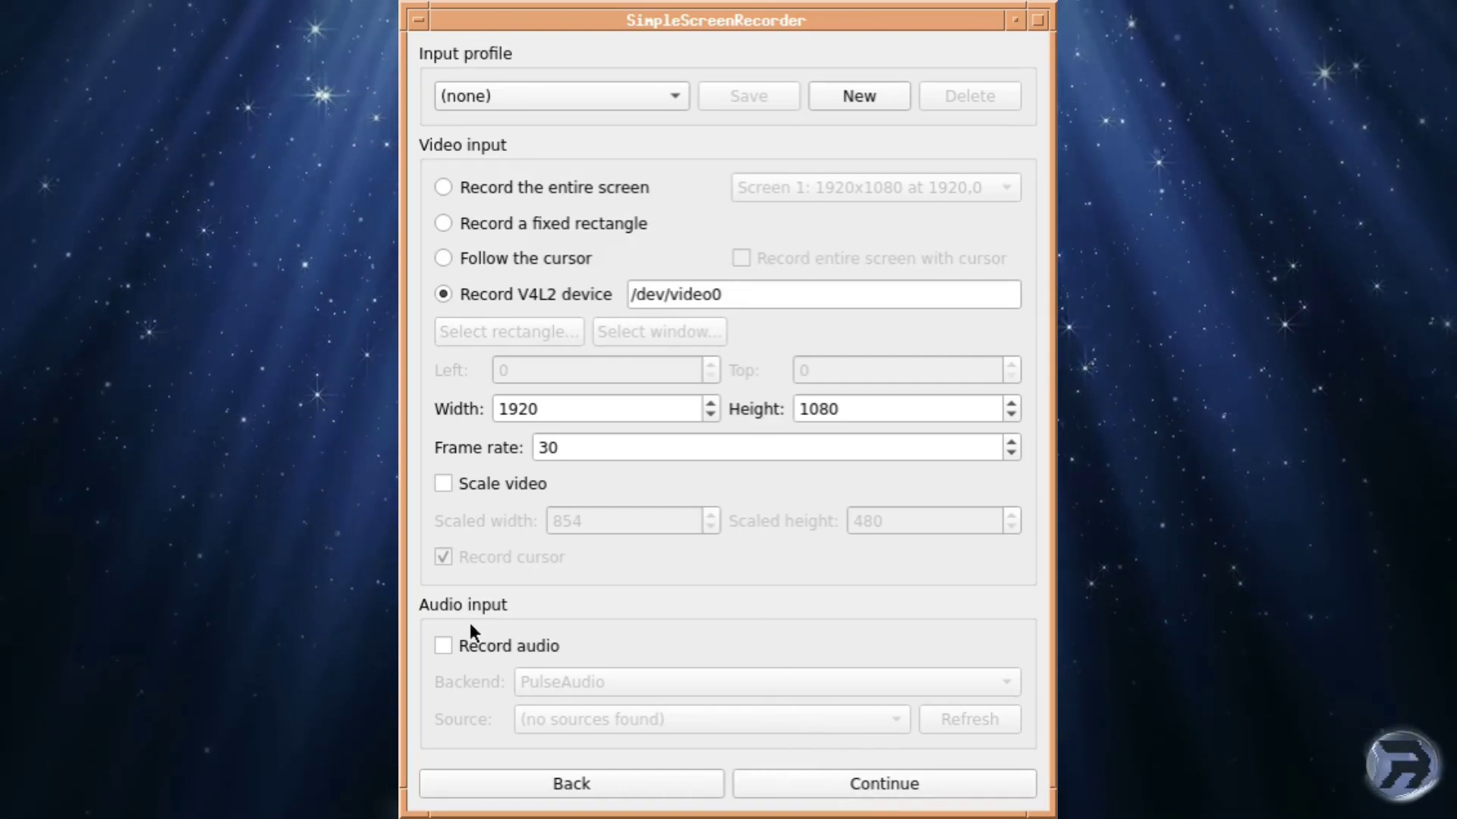
Step: Turn audio recording on and off again, and do the same with video scaling
click(444, 642)
click(443, 640)
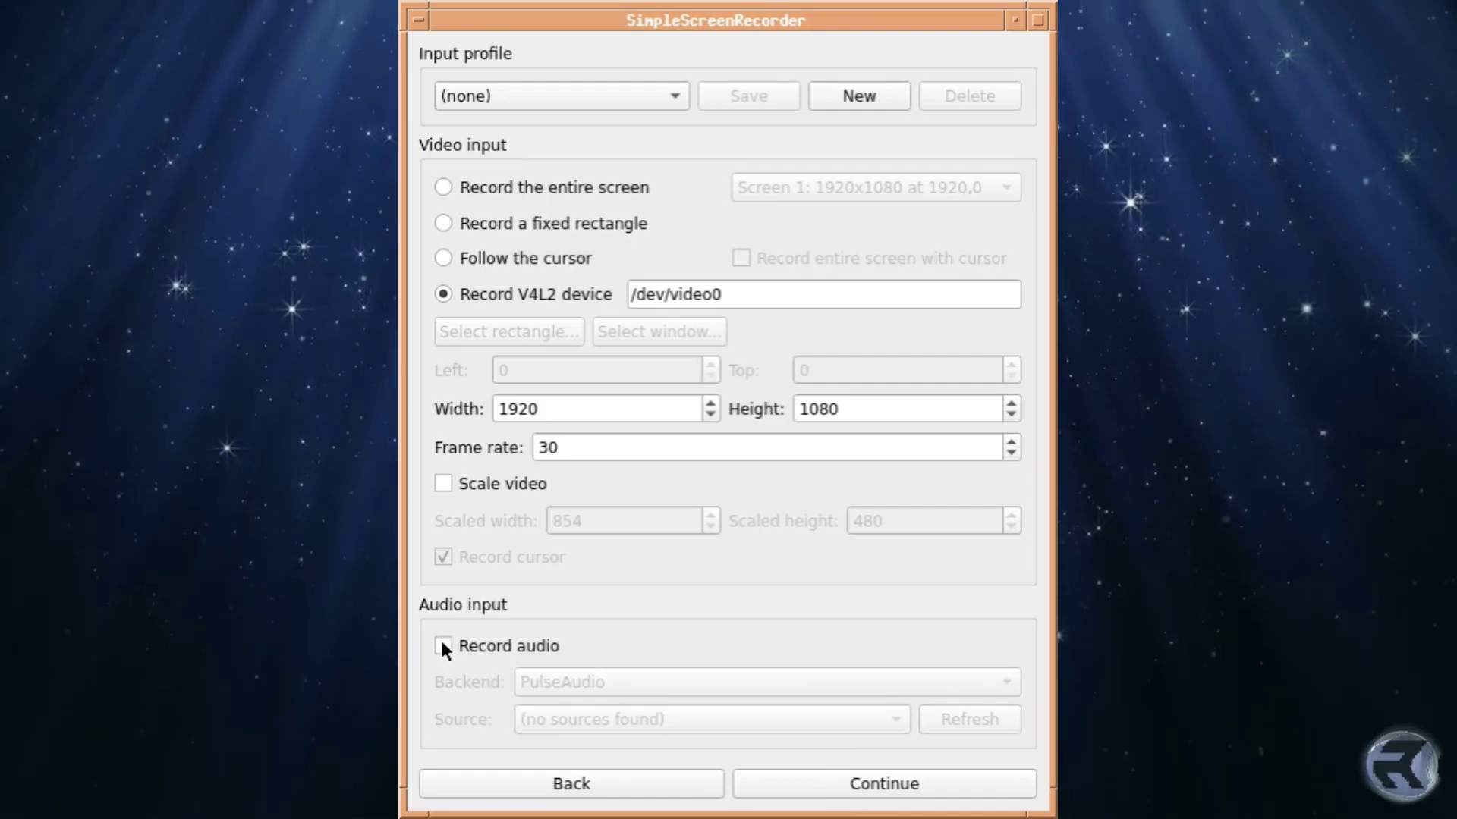
click(443, 483)
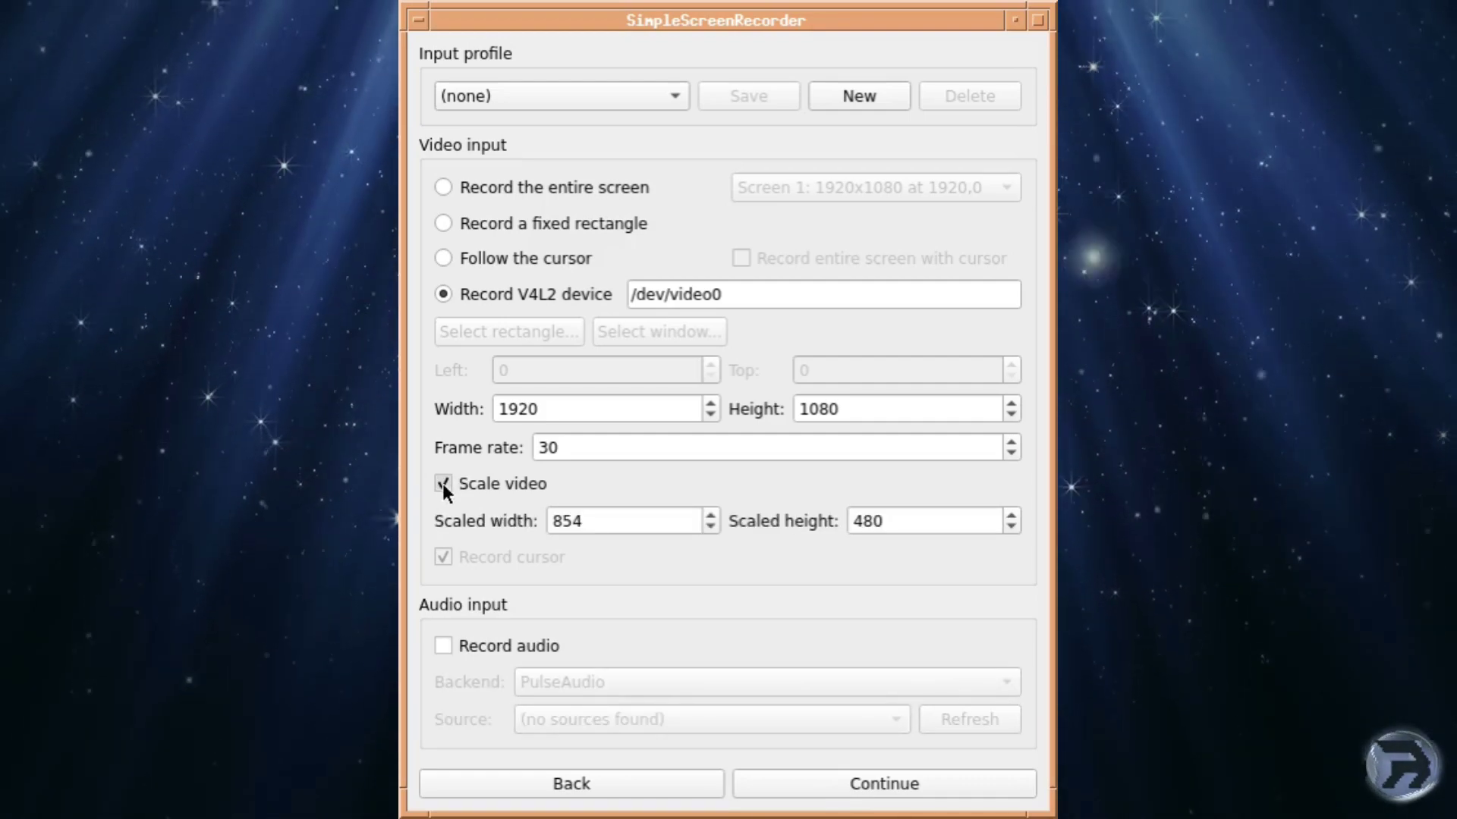
click(444, 483)
Step: Continue to the output settings, keep the YouTube output profile, and open the container format choices
click(798, 783)
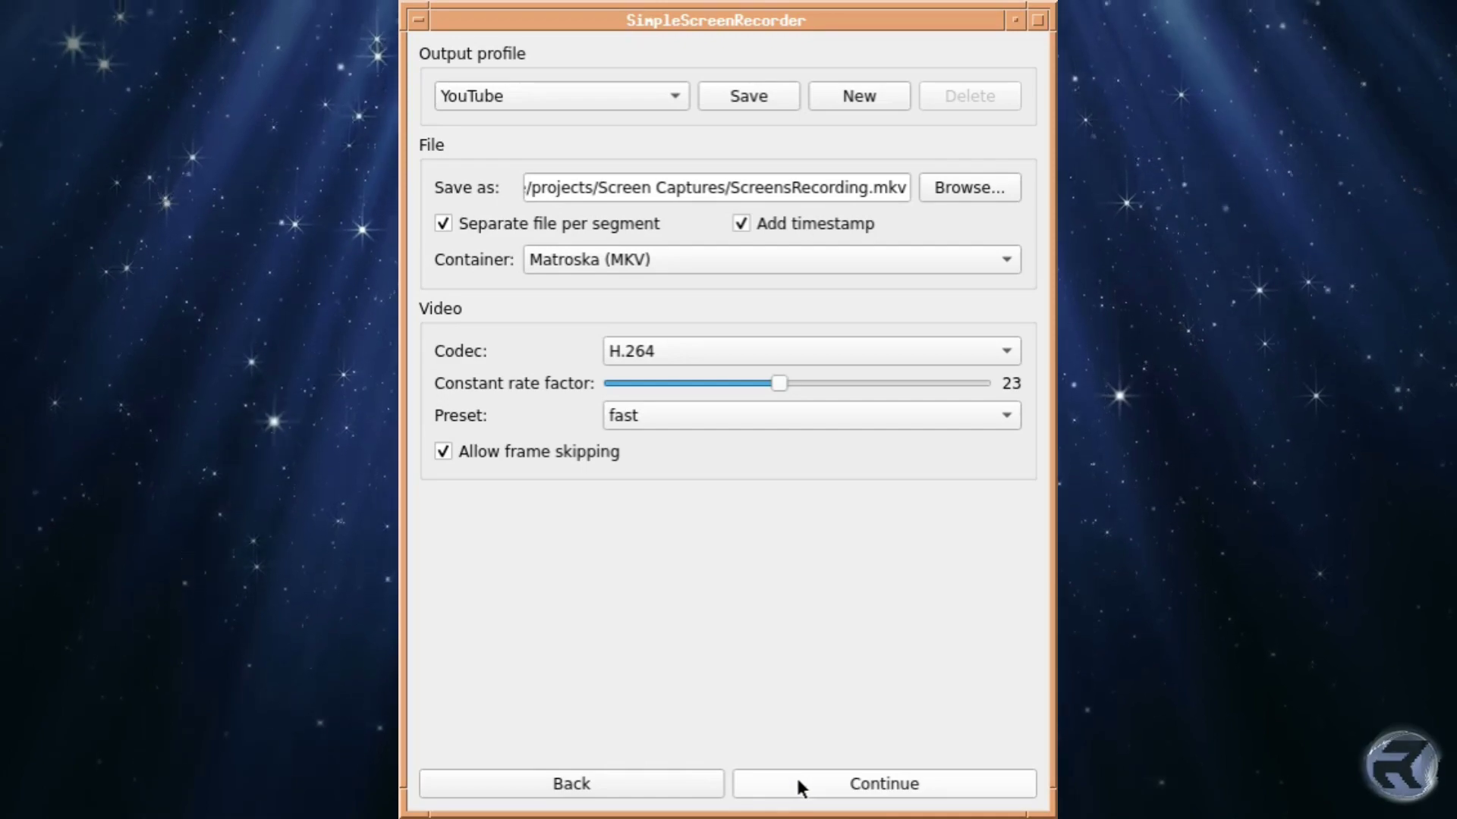
click(521, 96)
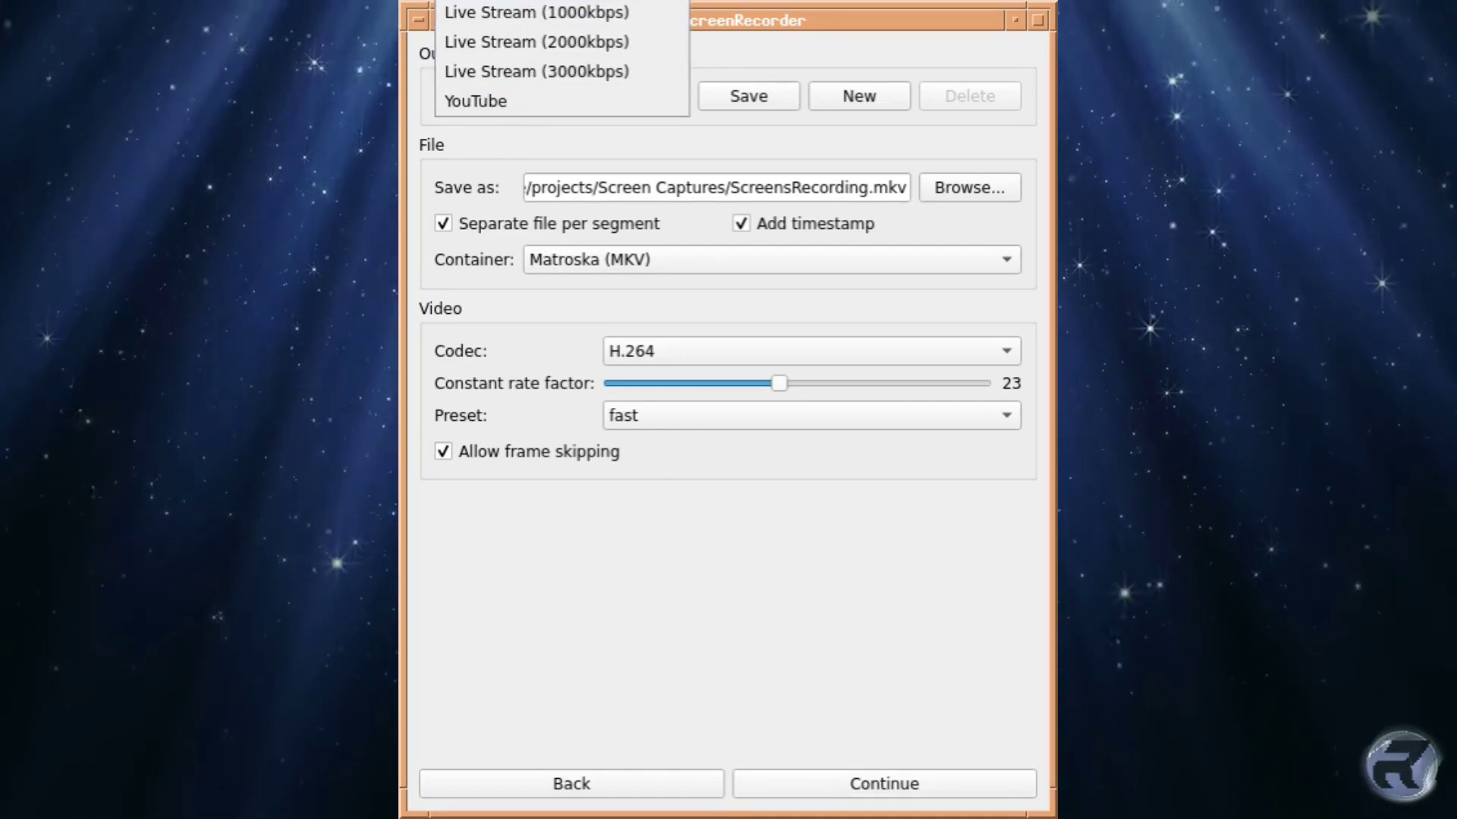
click(522, 108)
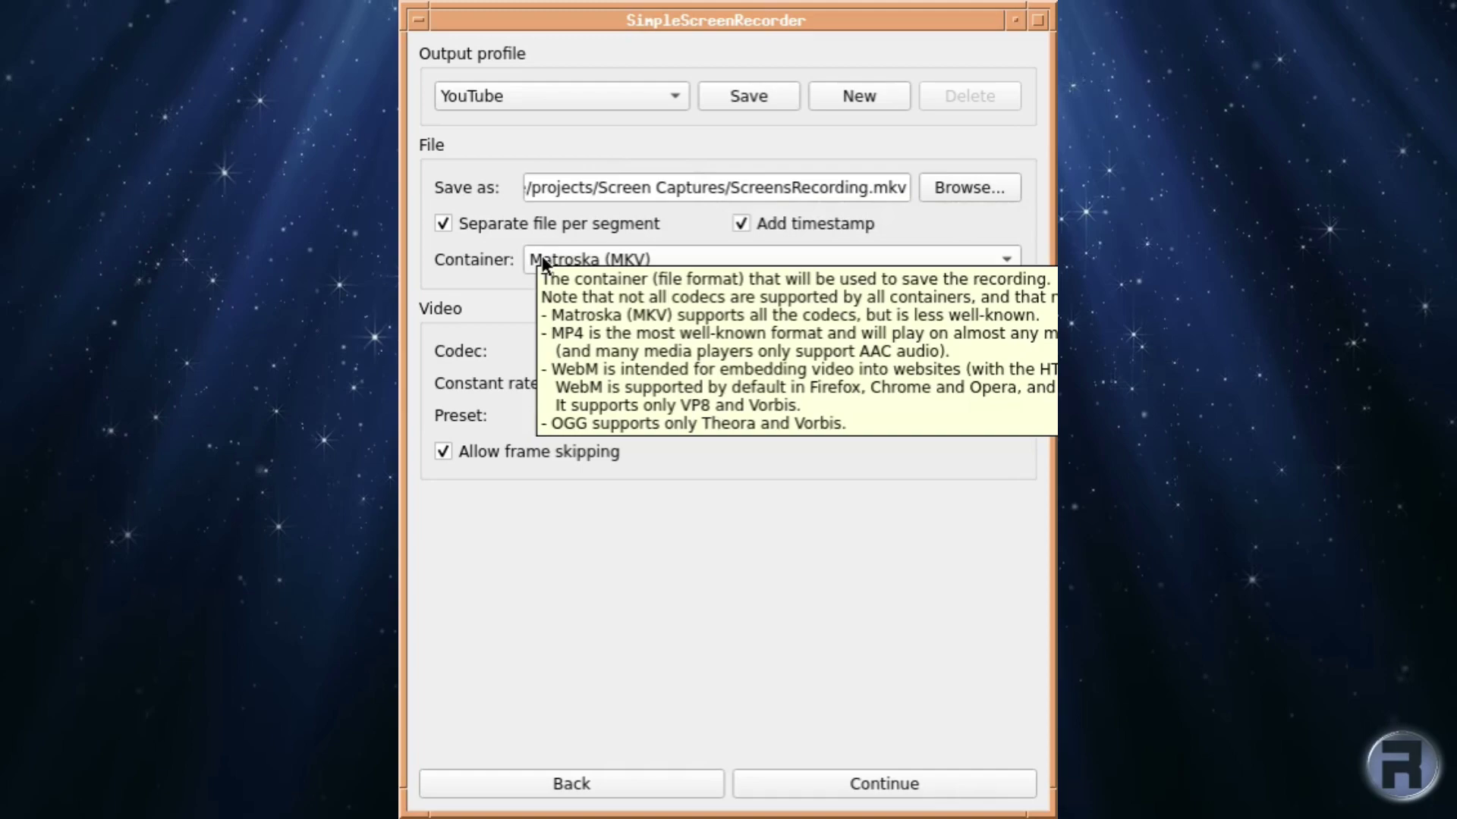
click(562, 260)
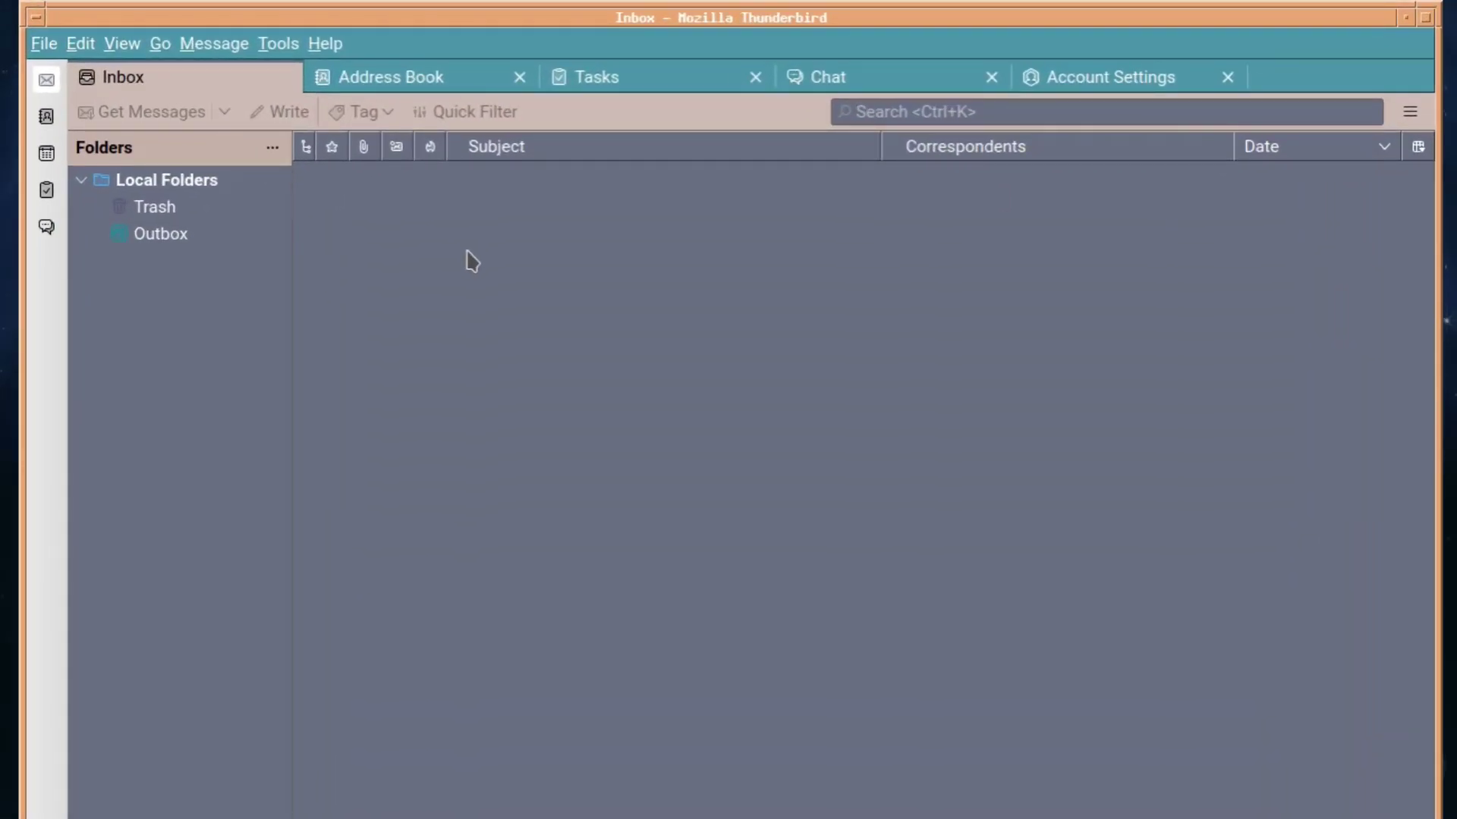
Step: In Thunderbird, view the address book and the task list
click(365, 78)
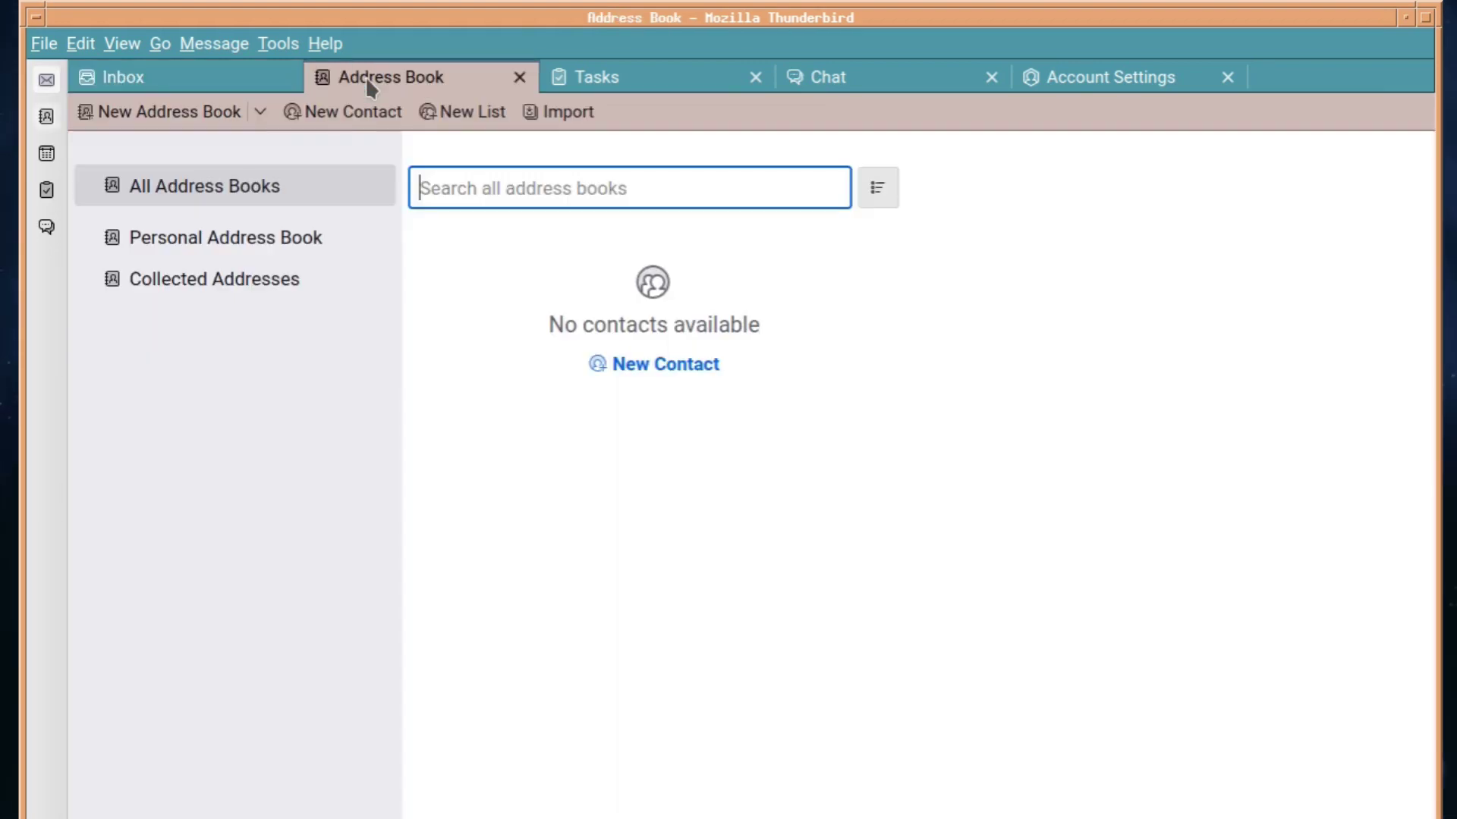
click(595, 78)
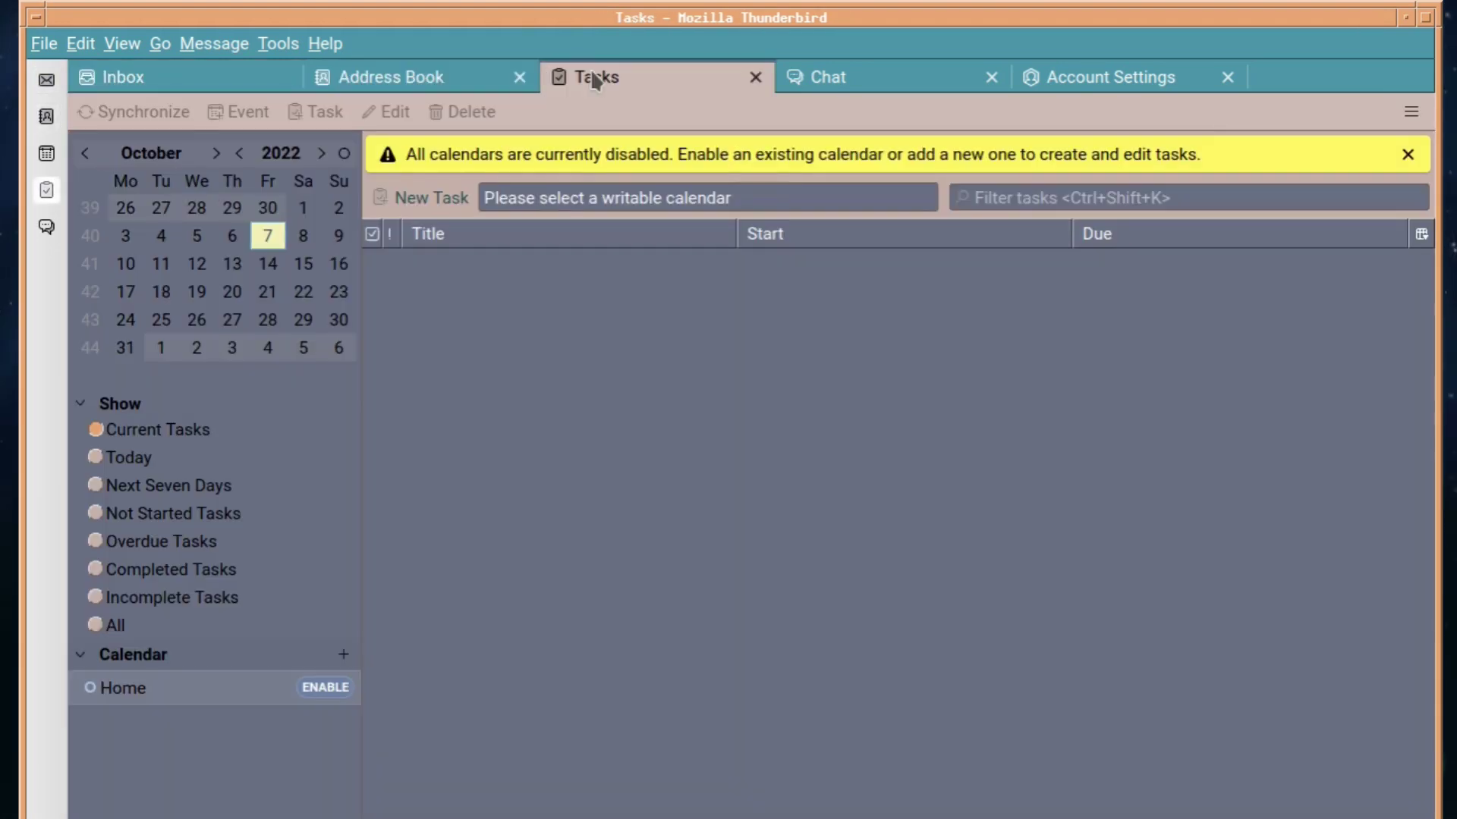
Step: View the Chat page and the Local Folders account settings, and return to the inbox
click(832, 78)
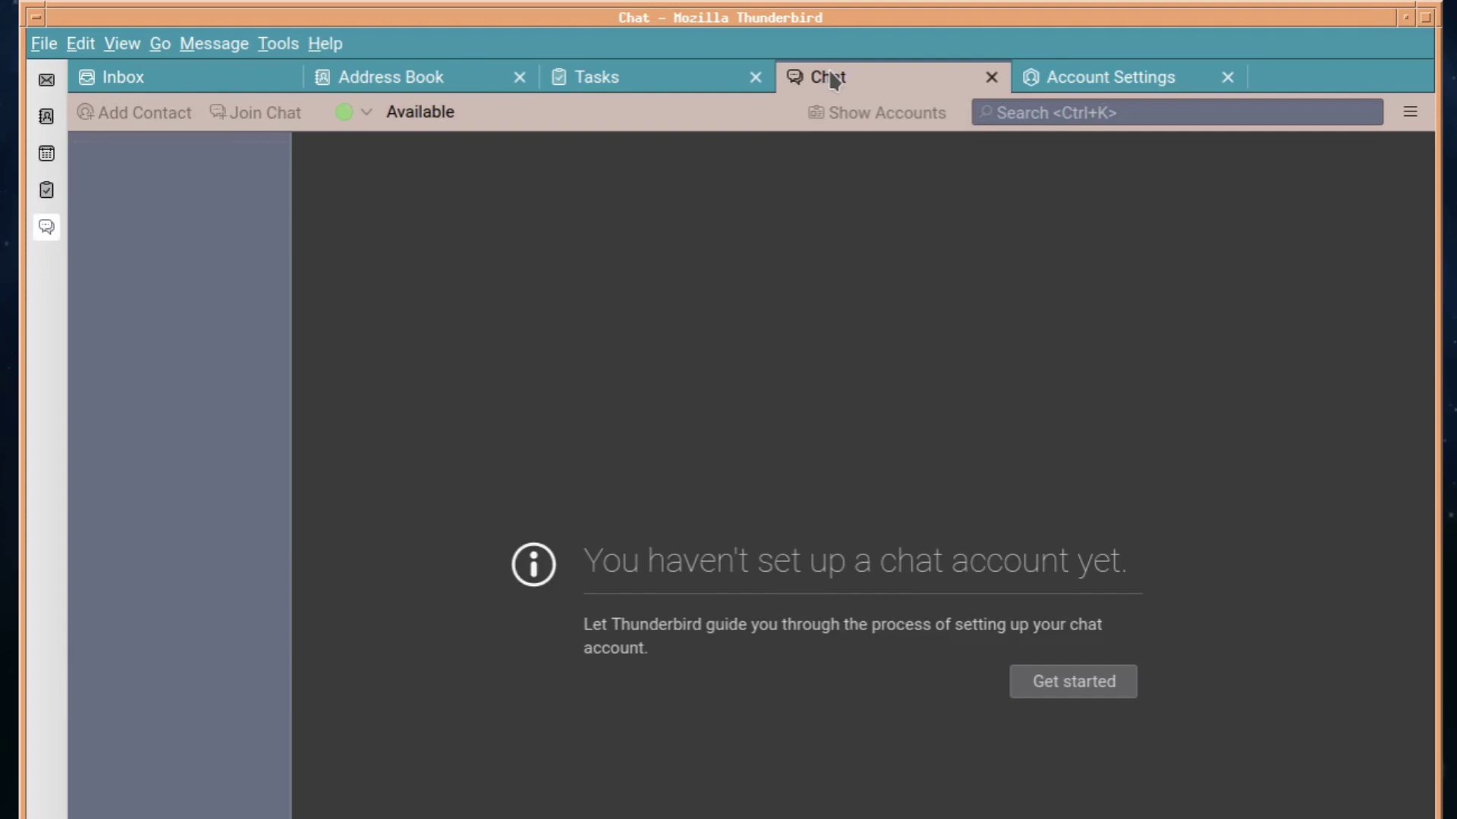
click(1088, 79)
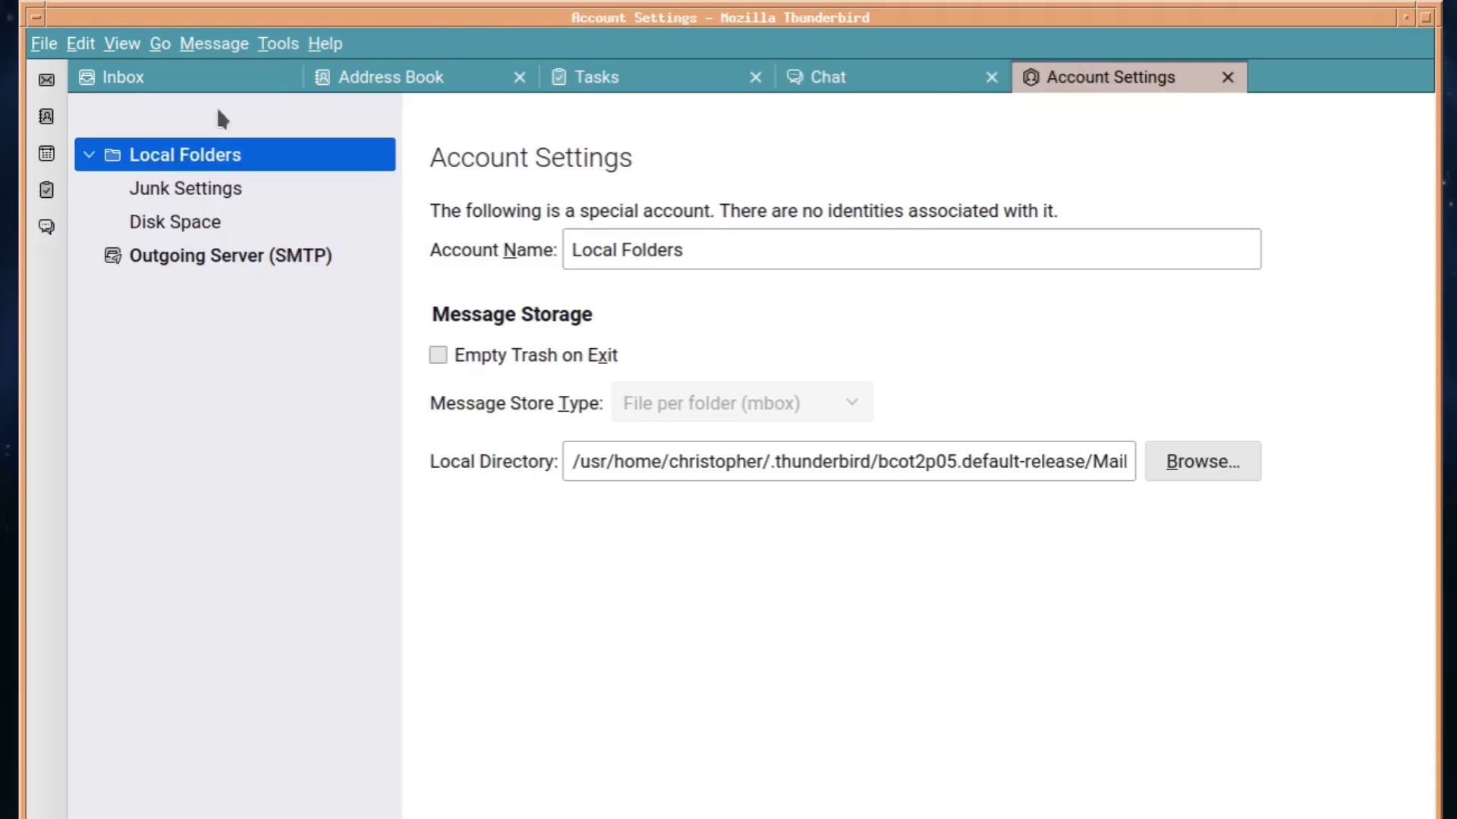
click(119, 80)
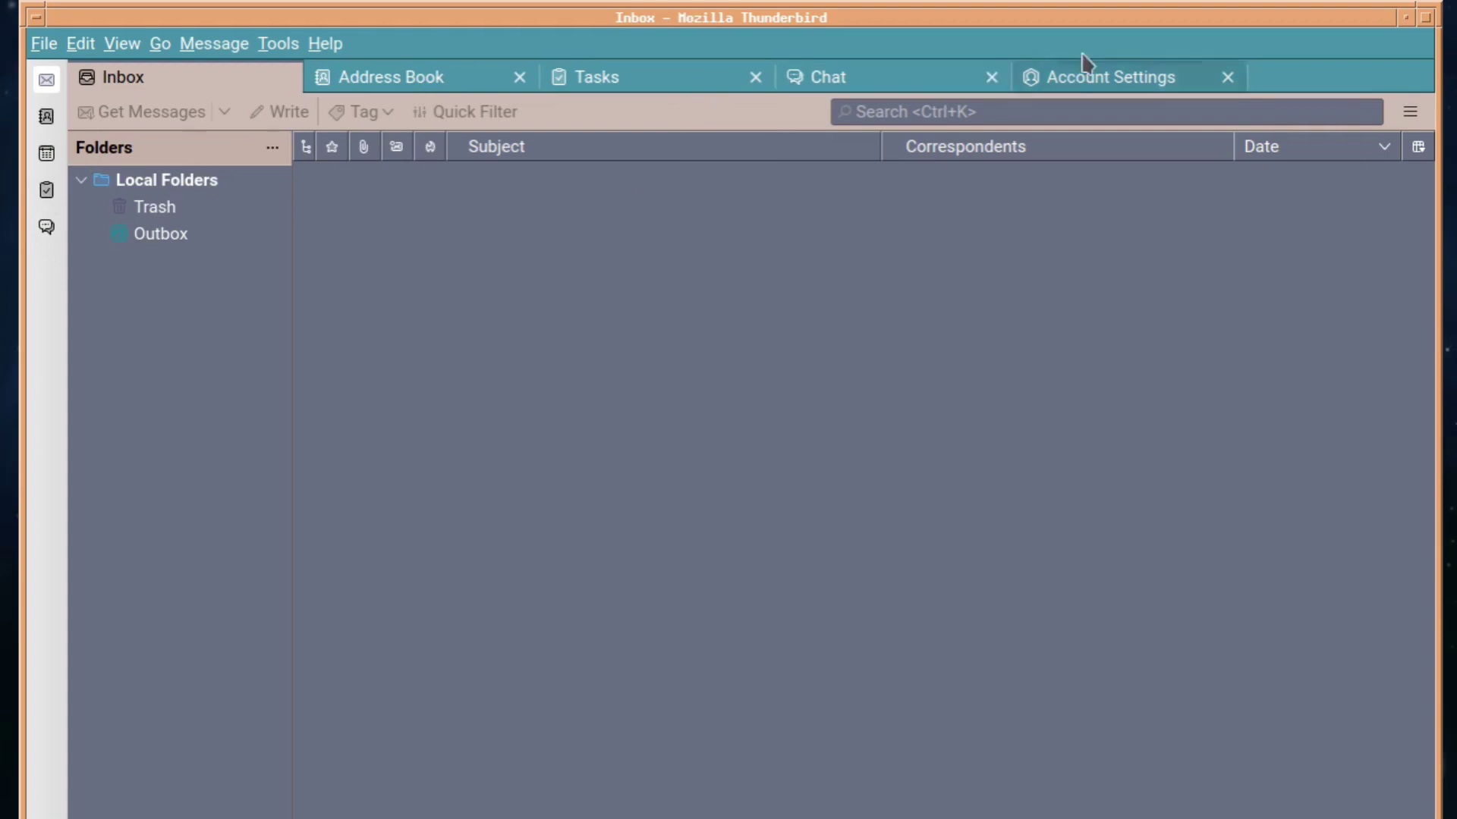
click(1410, 111)
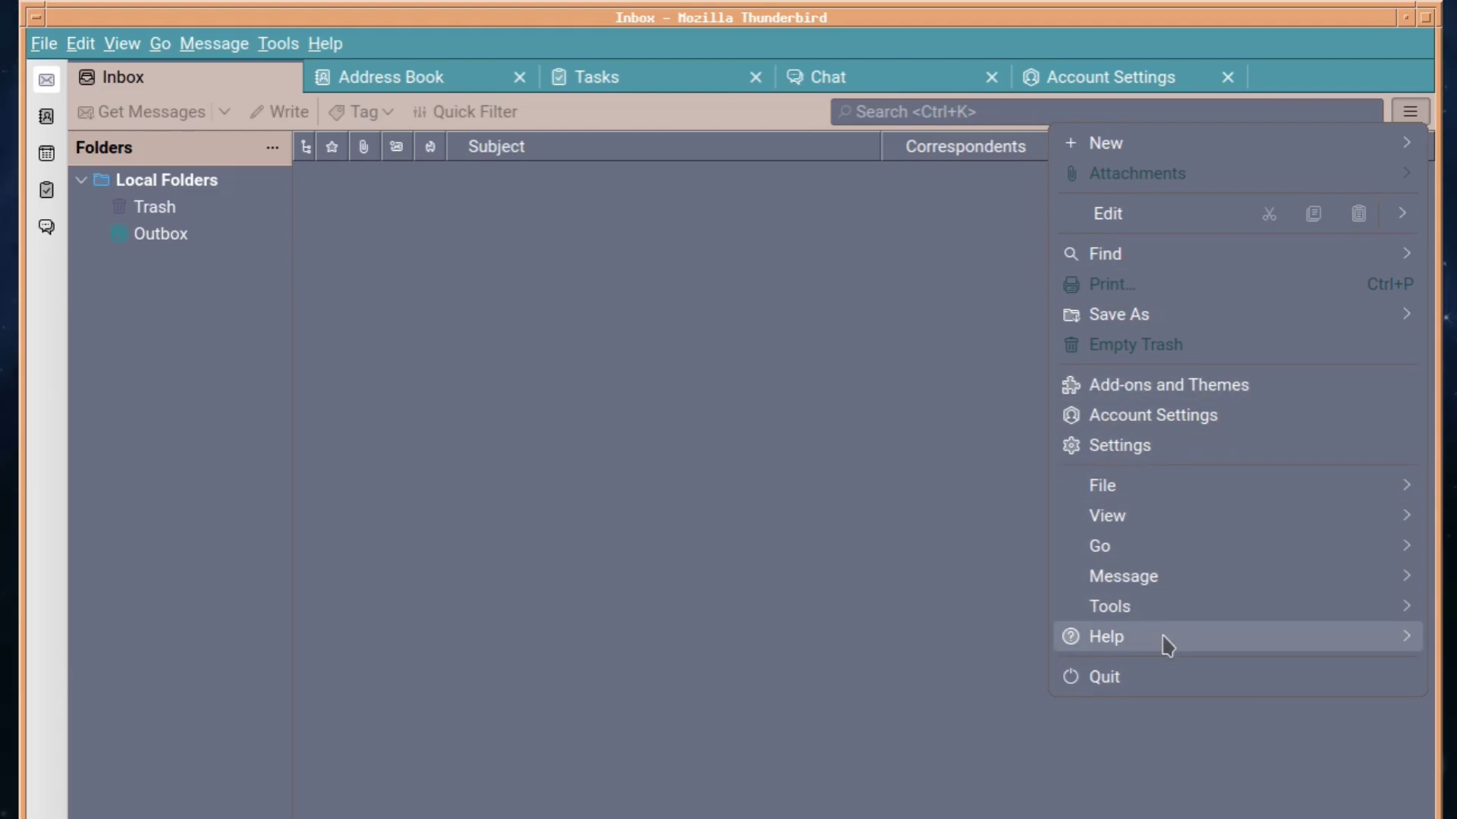
click(1321, 610)
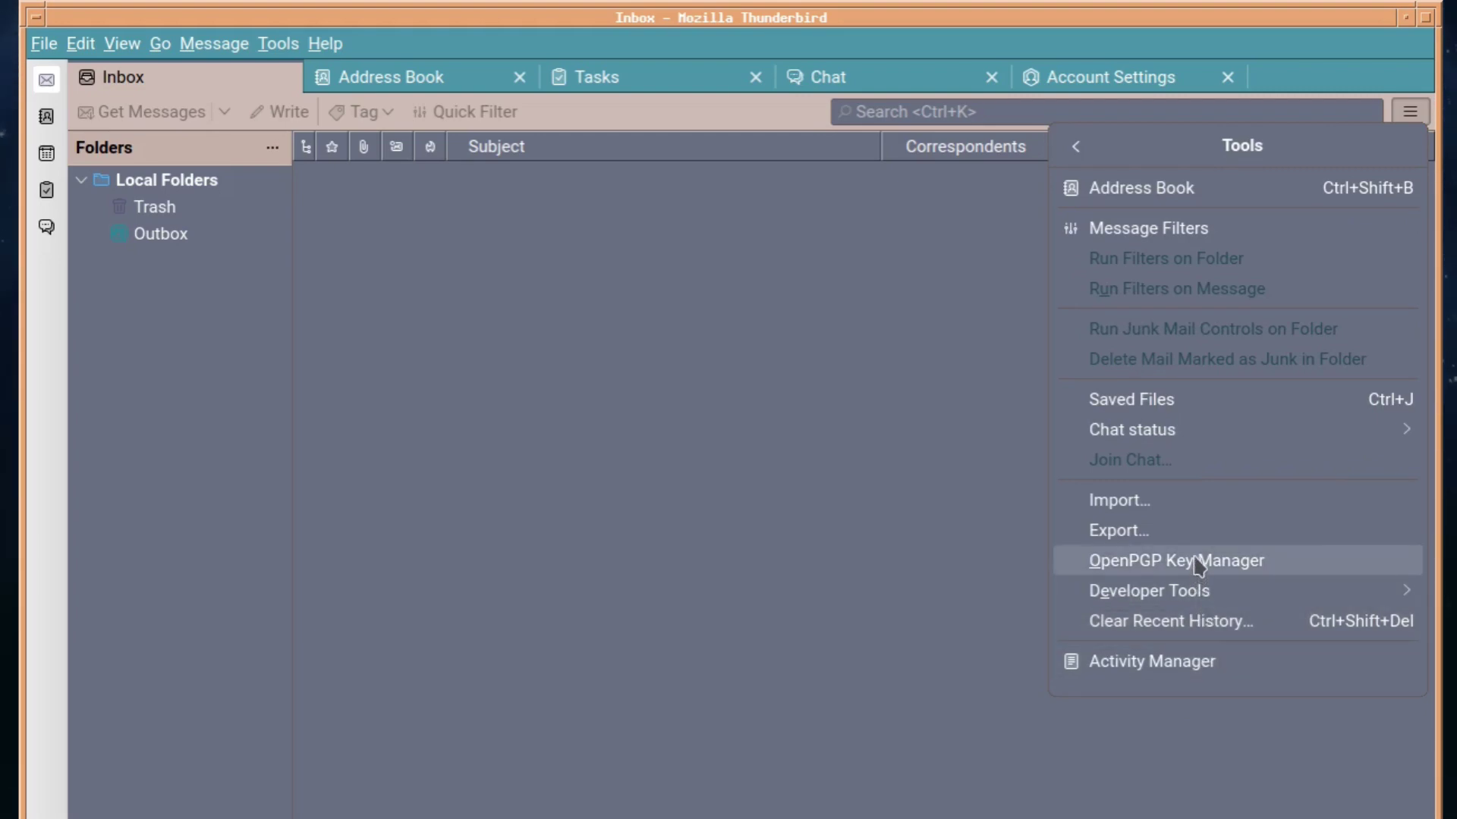
click(960, 361)
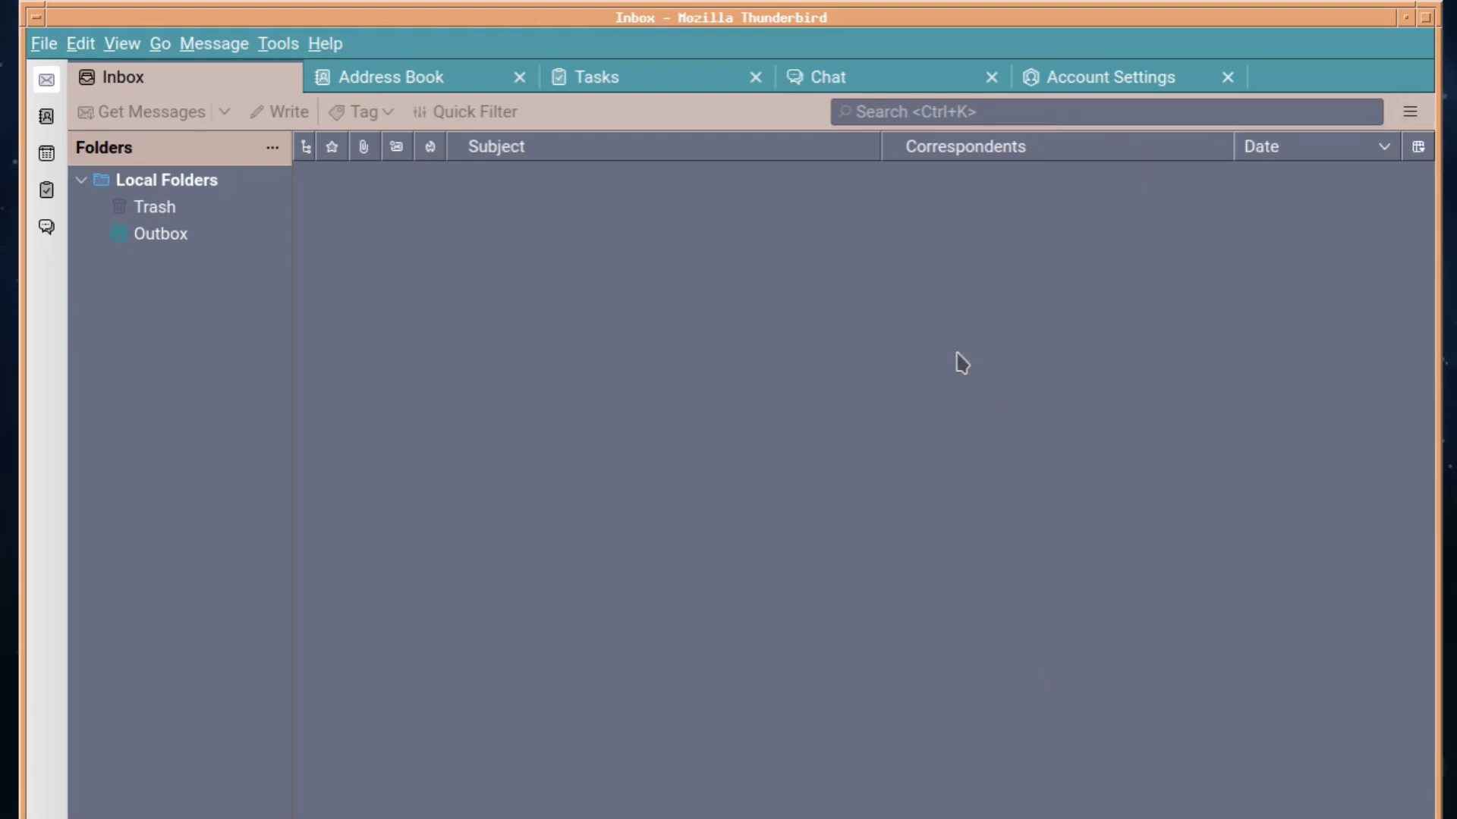
Step: Open the Add-ons Manager, look through its recommendations, extensions and themes, and return to the inbox
click(1423, 115)
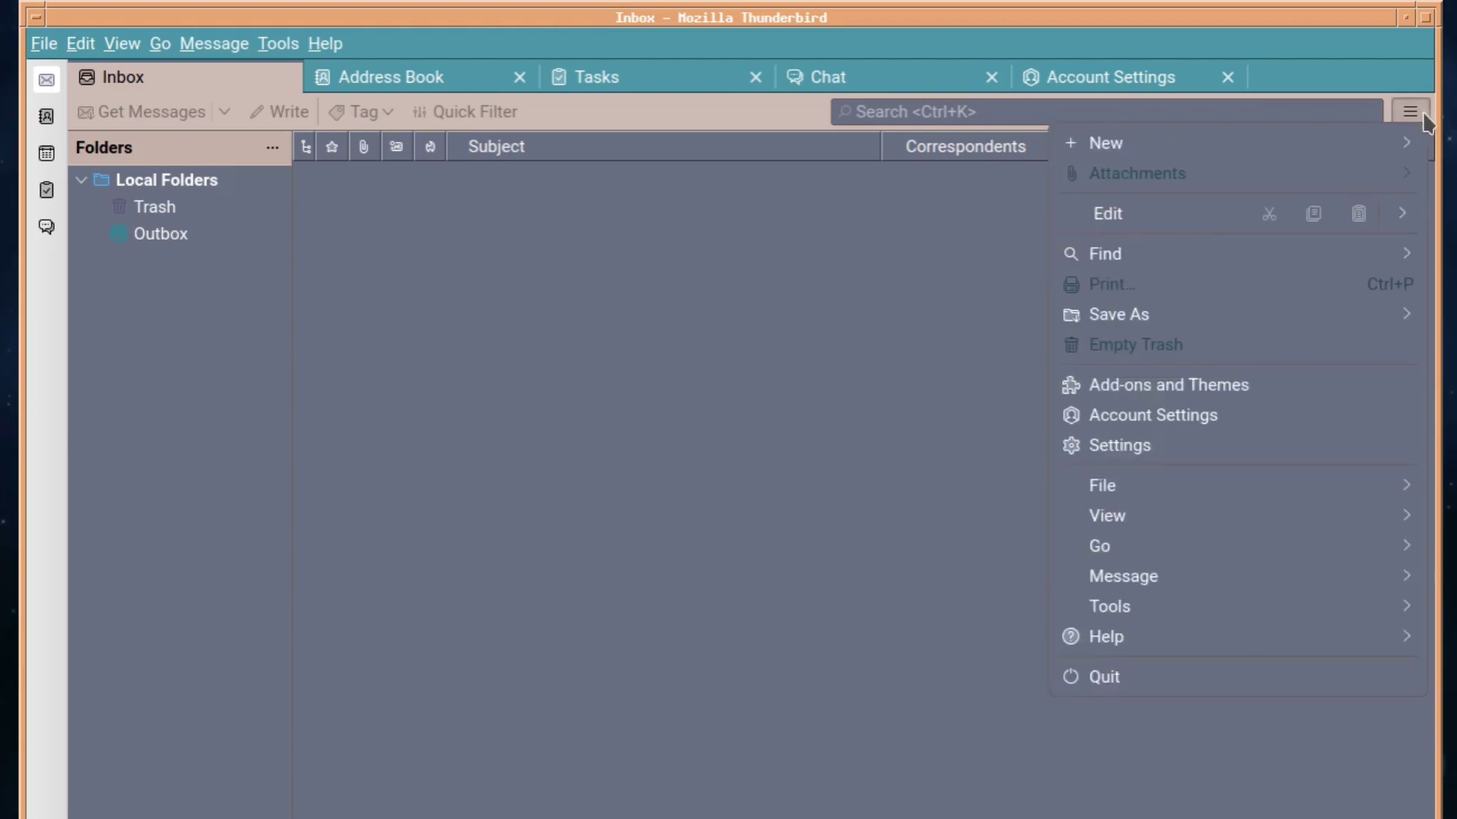
click(1211, 389)
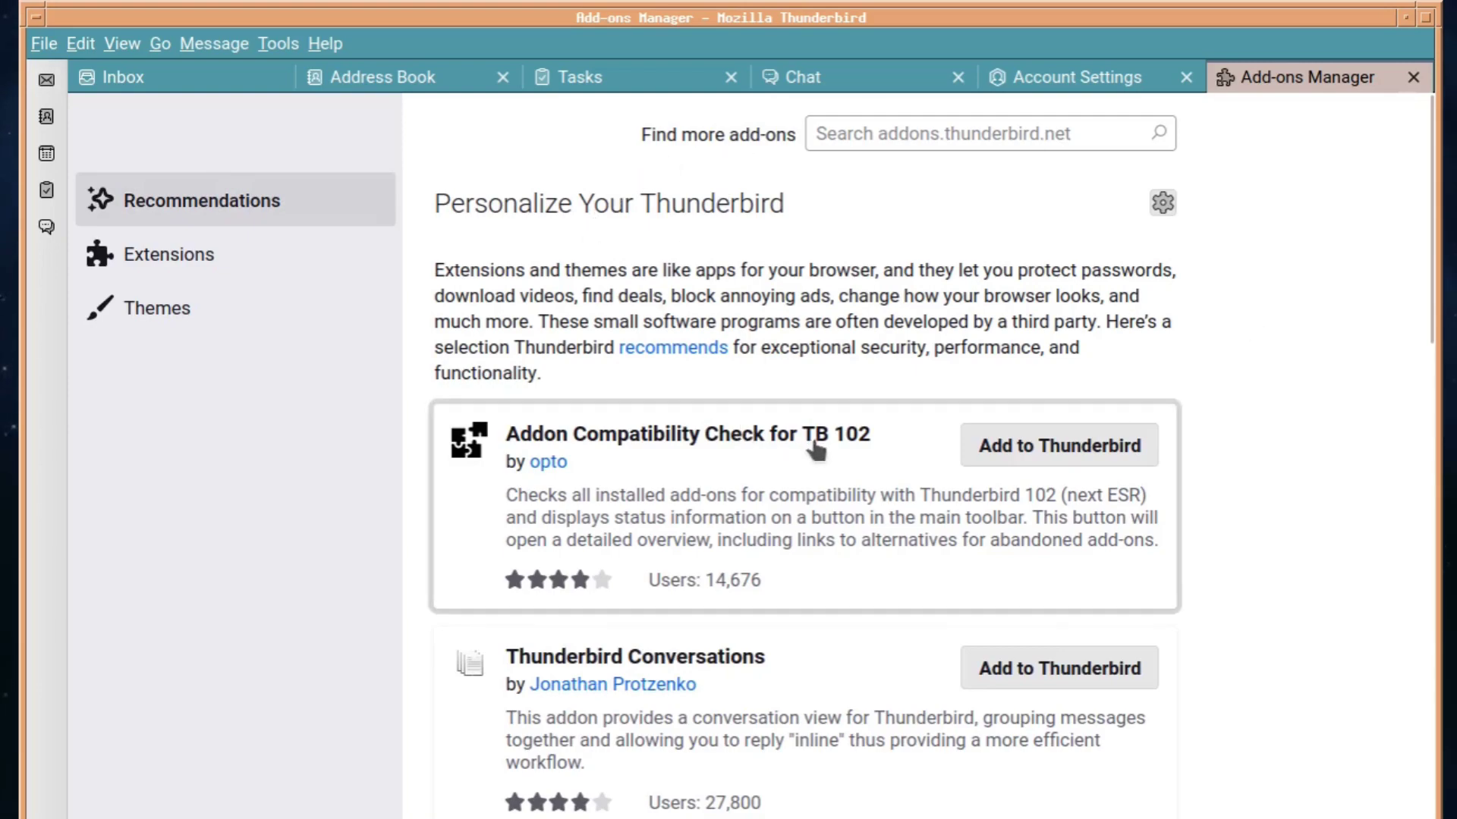
drag(1420, 236, 1359, 130)
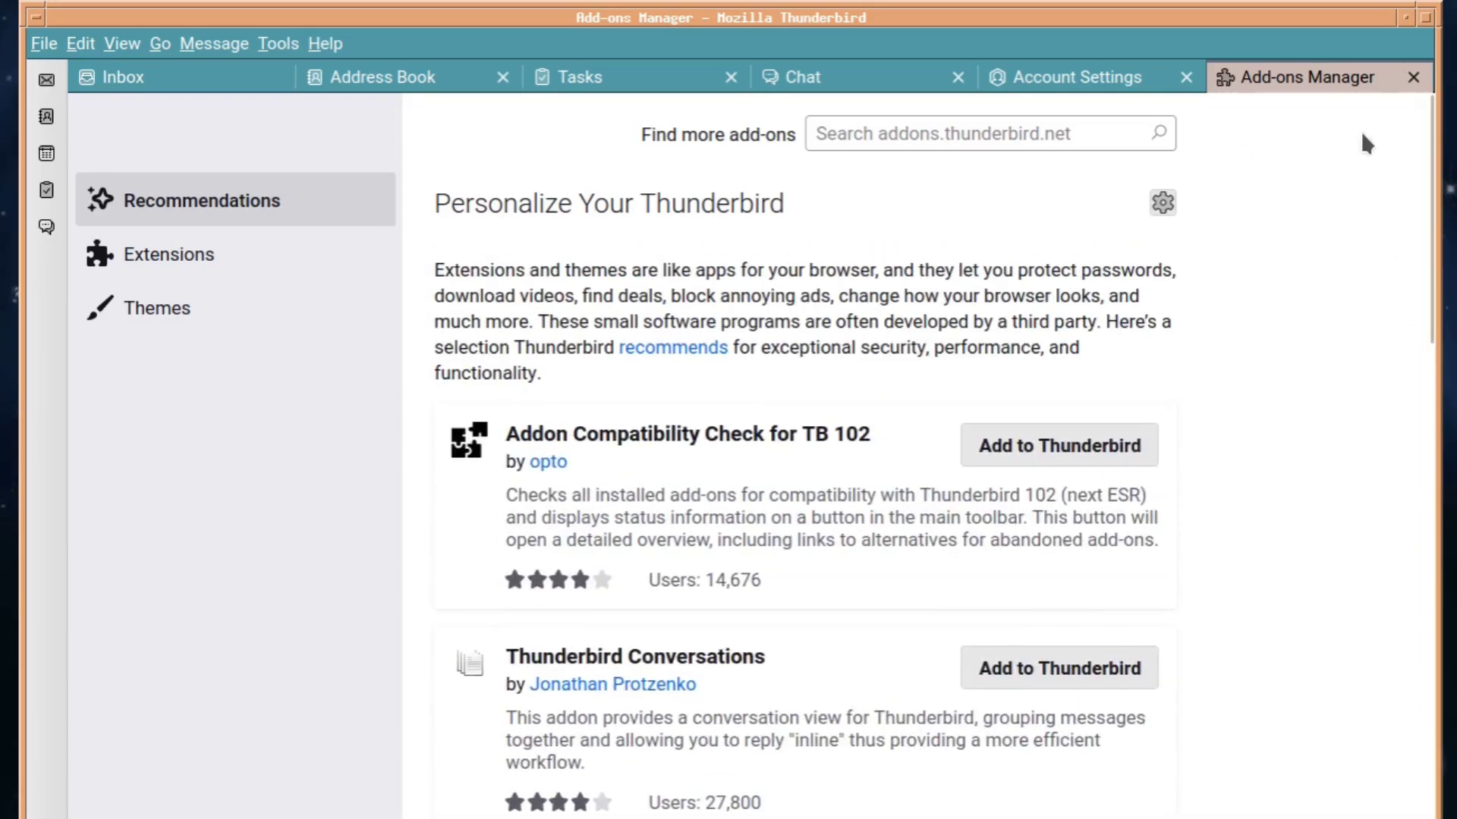
click(178, 266)
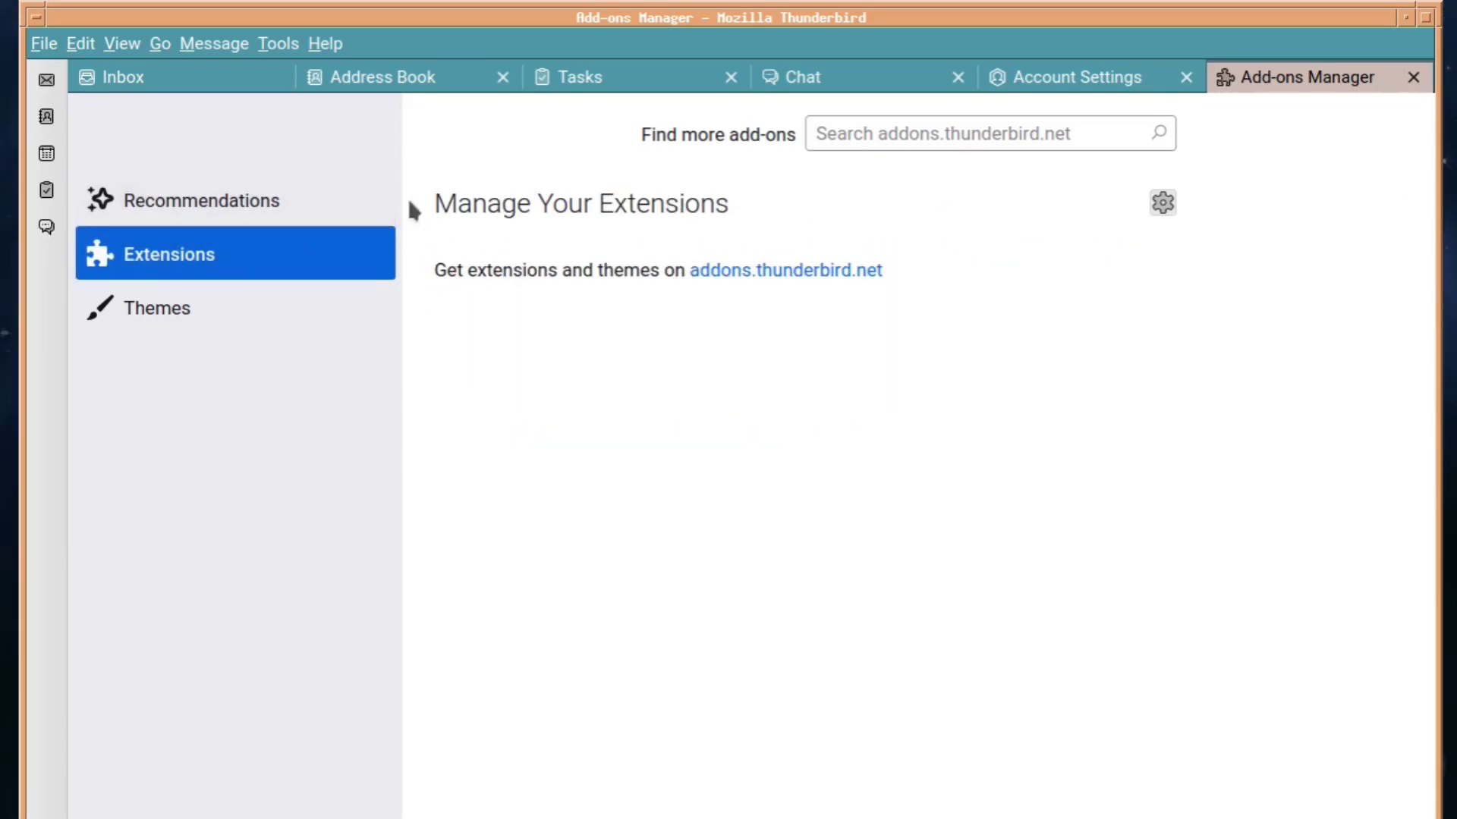
click(112, 305)
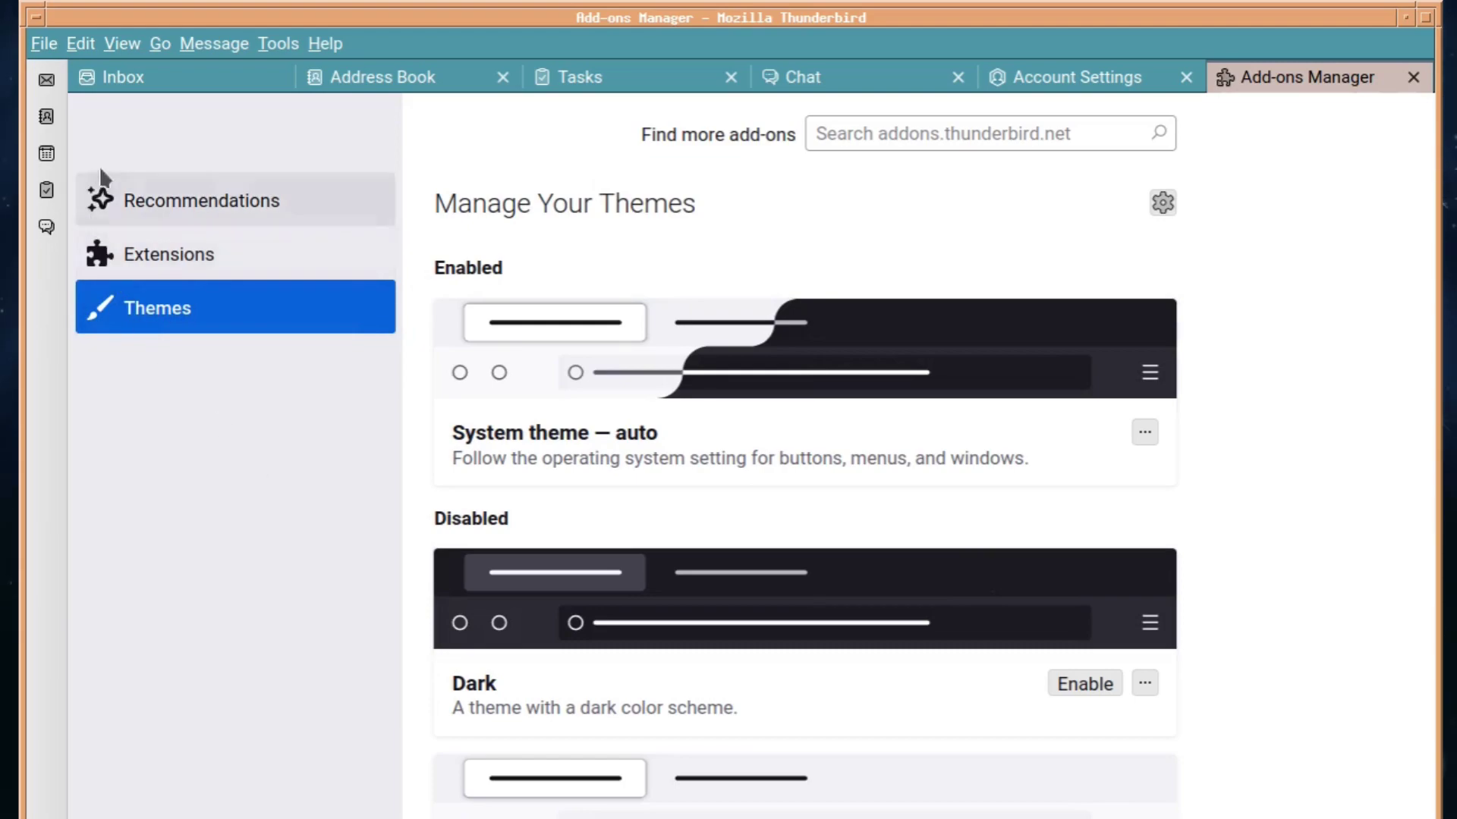
click(121, 199)
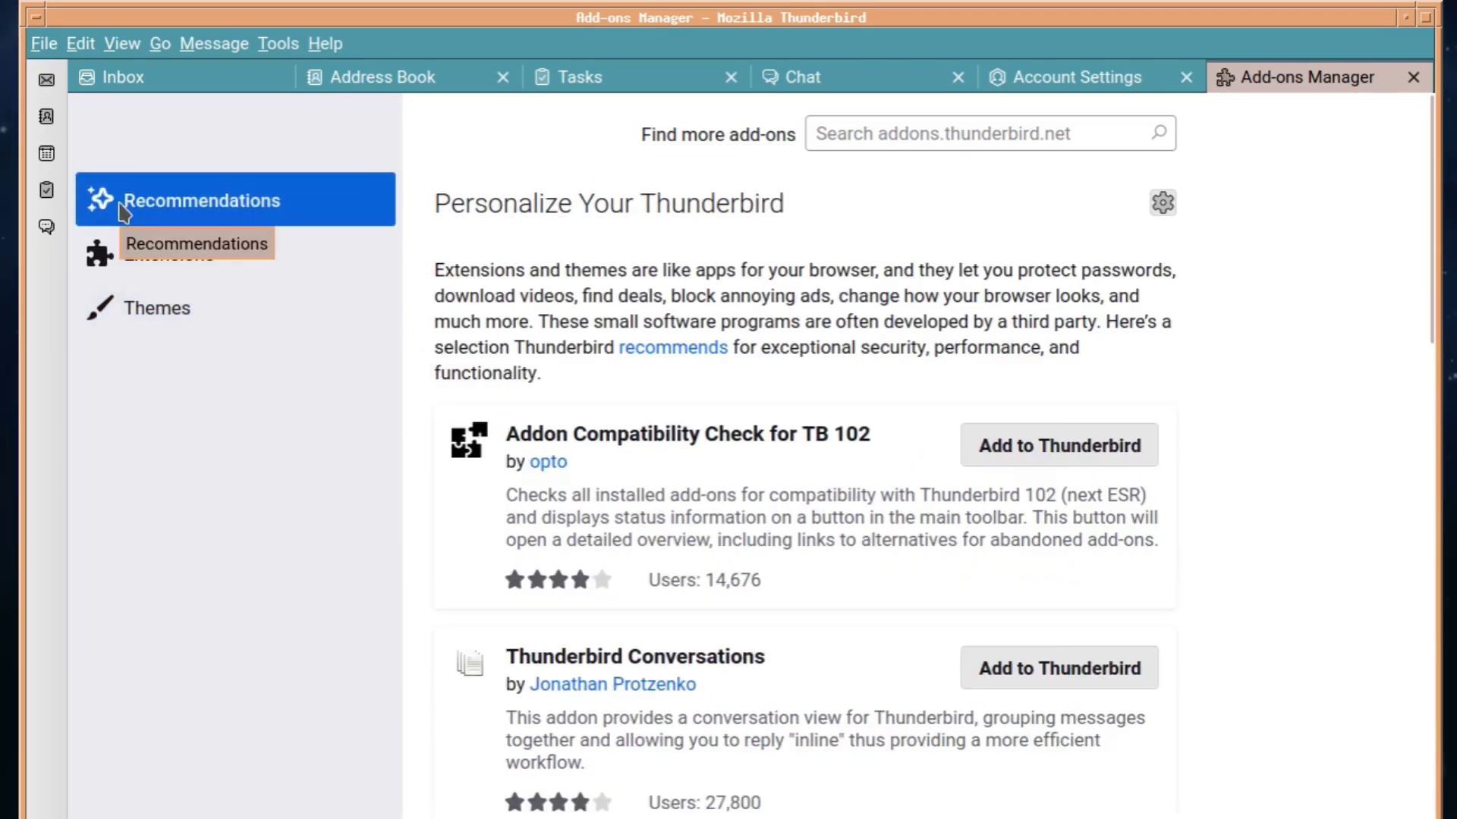
click(124, 83)
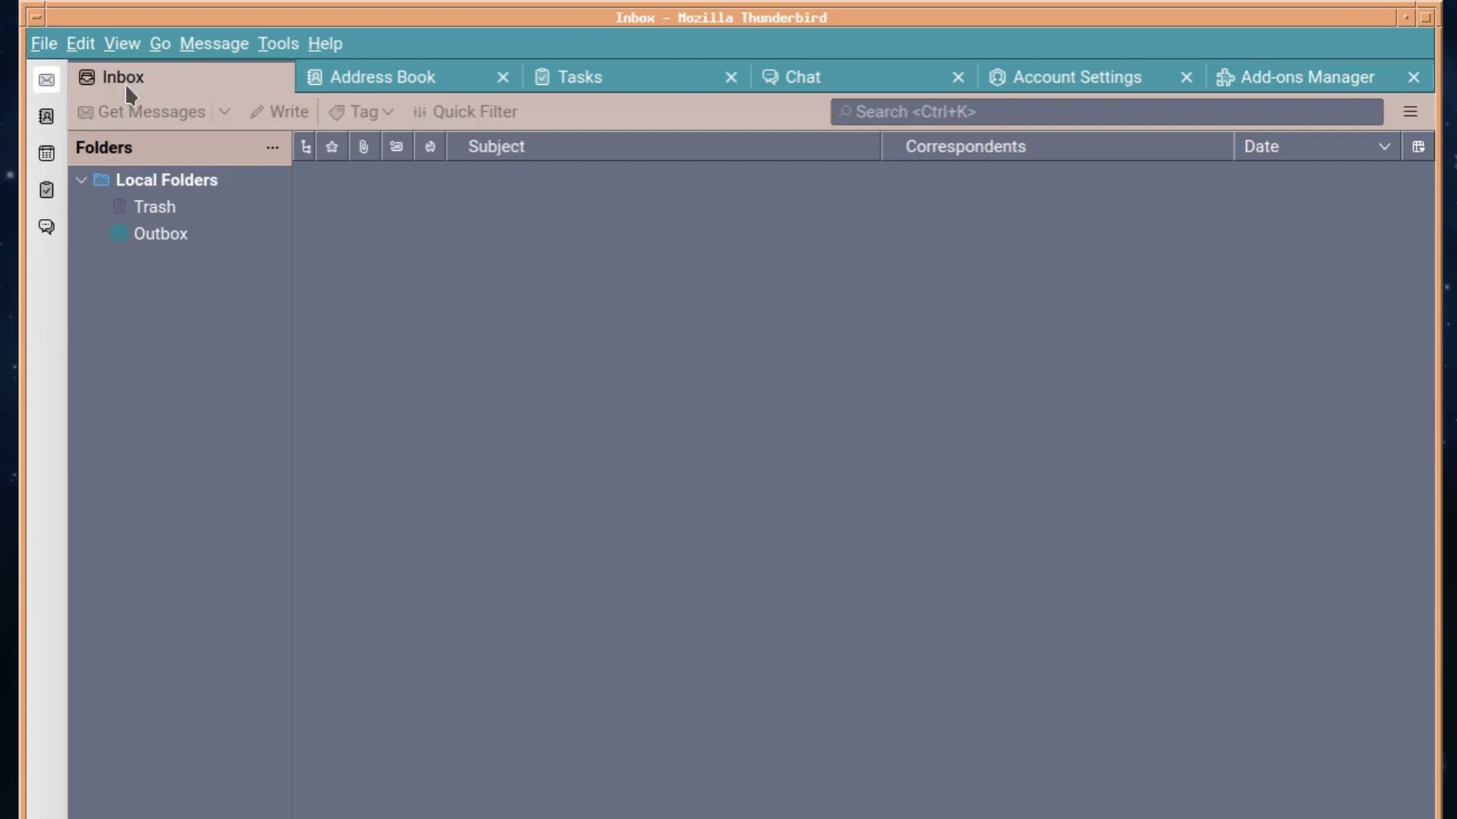
click(277, 46)
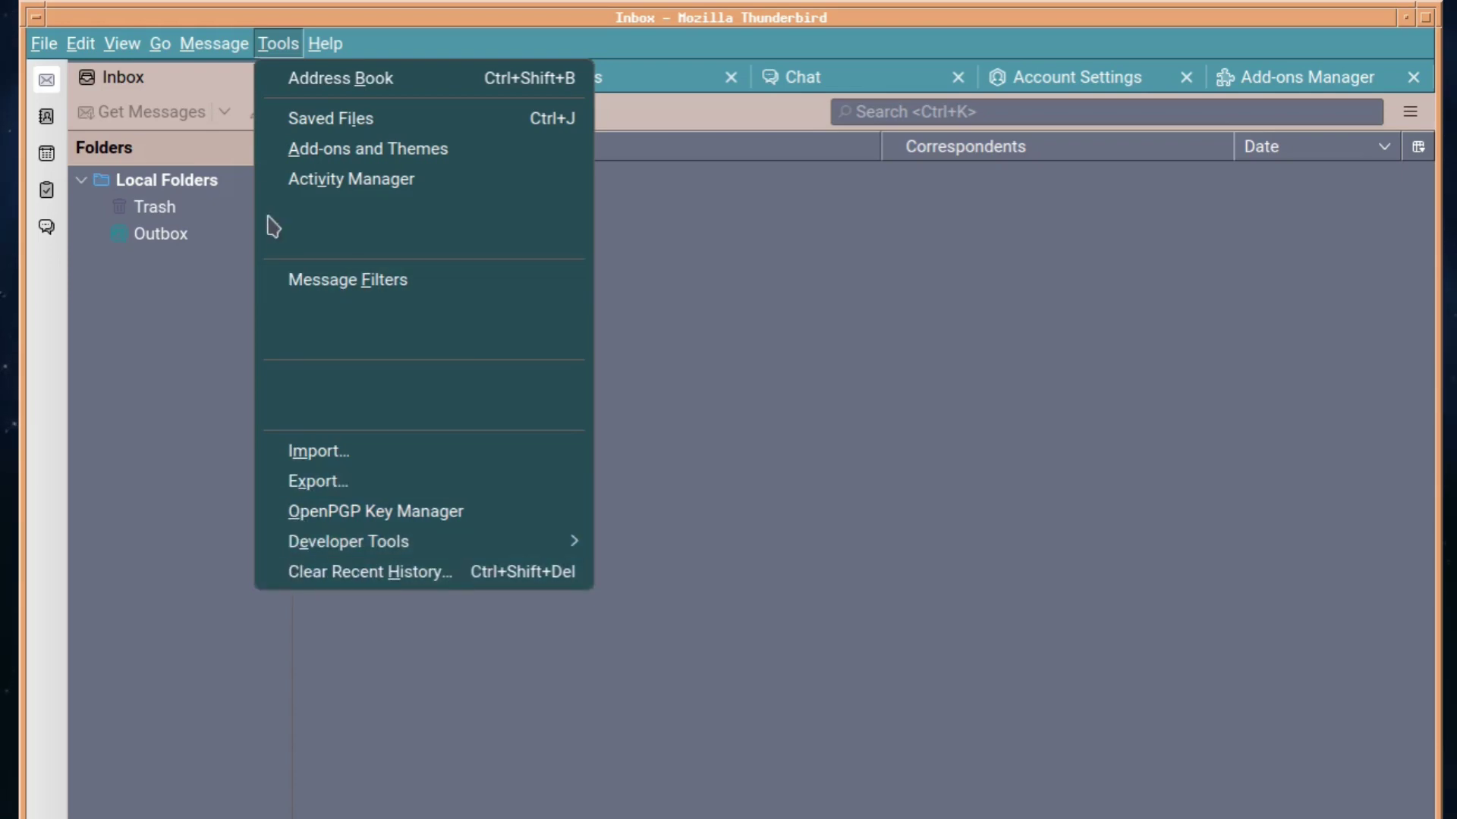
mouse_move(216, 38)
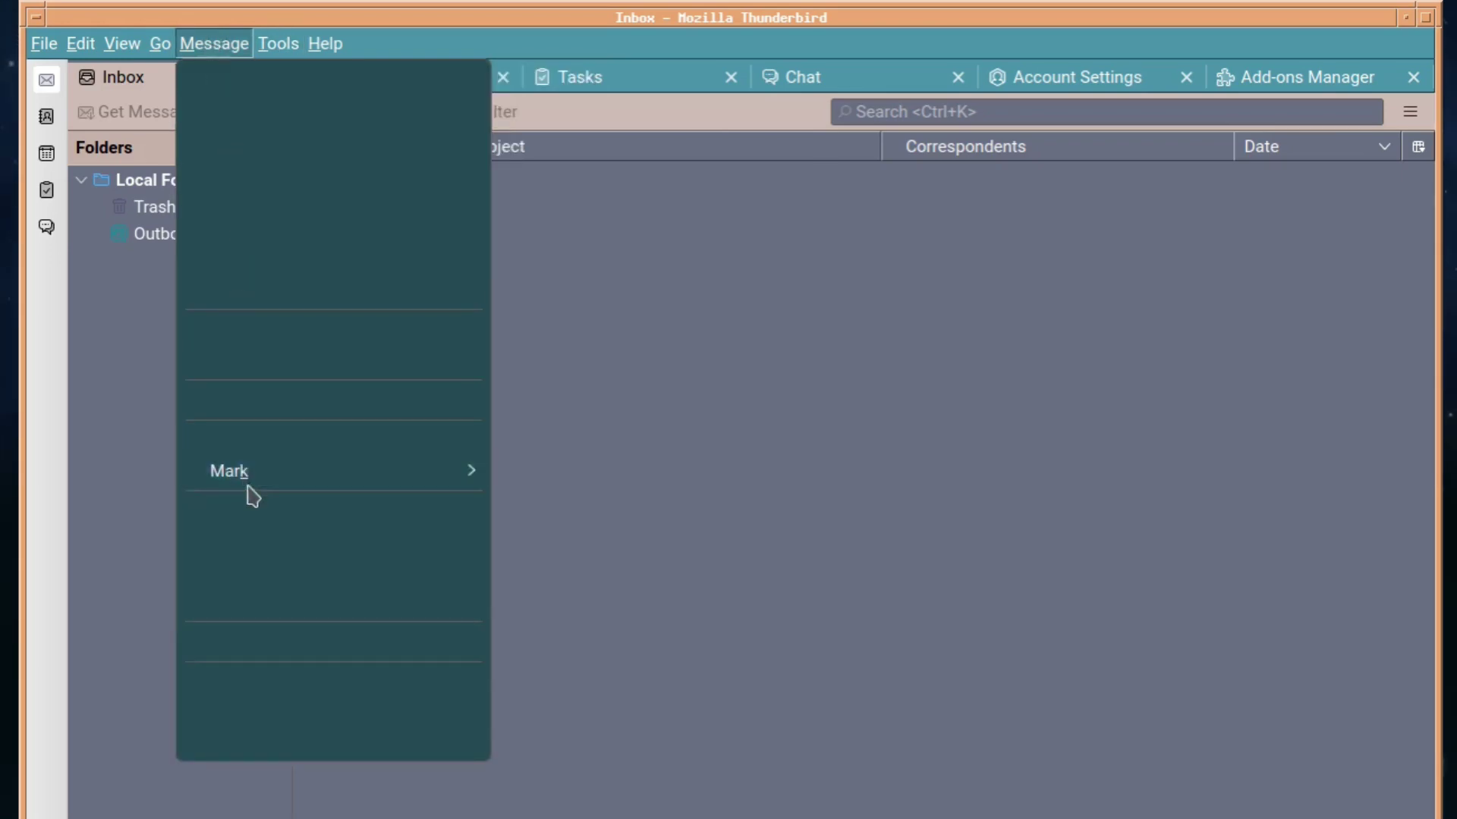
mouse_move(121, 43)
mouse_move(142, 89)
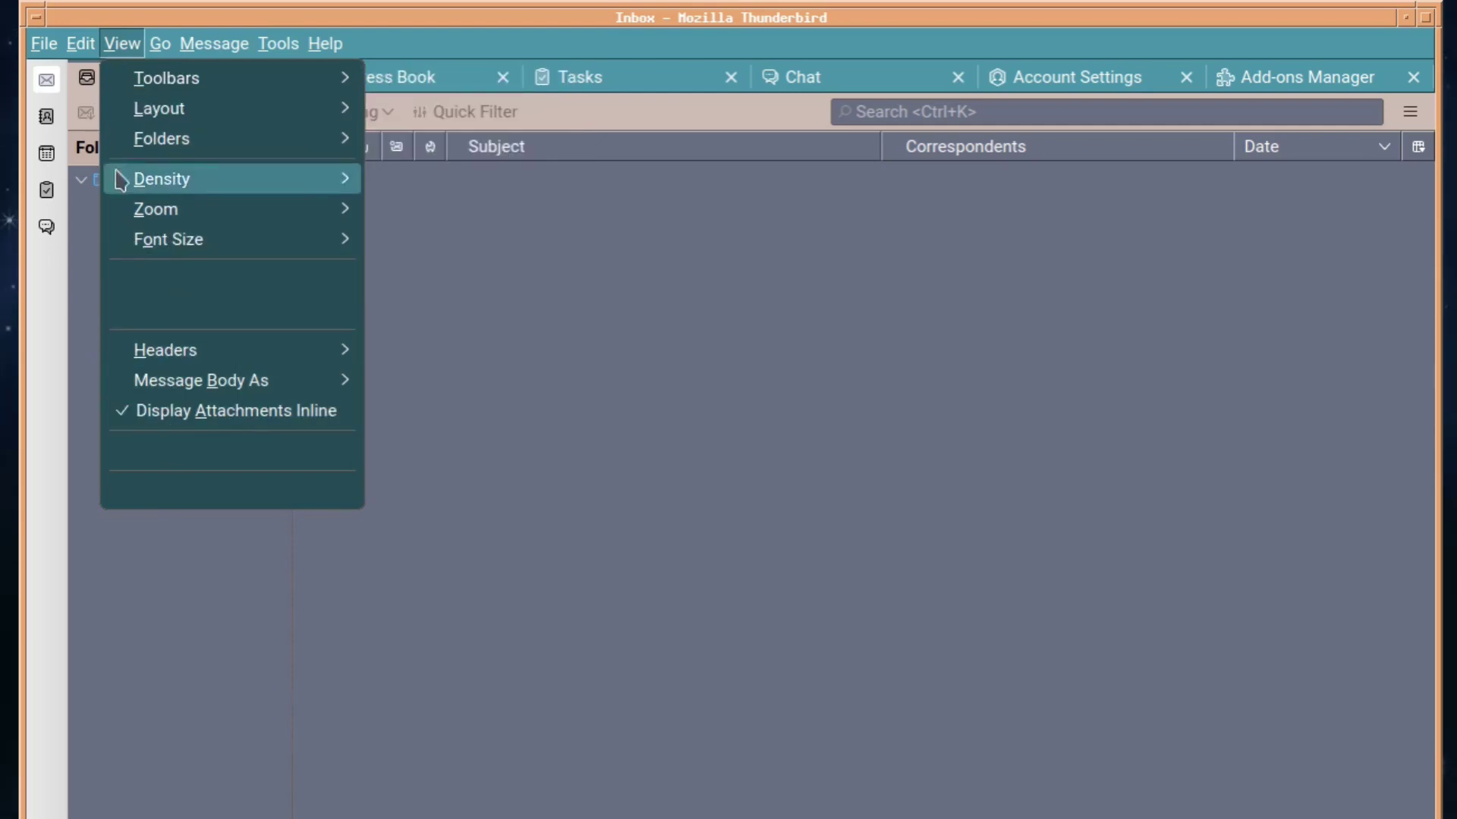
mouse_move(66, 38)
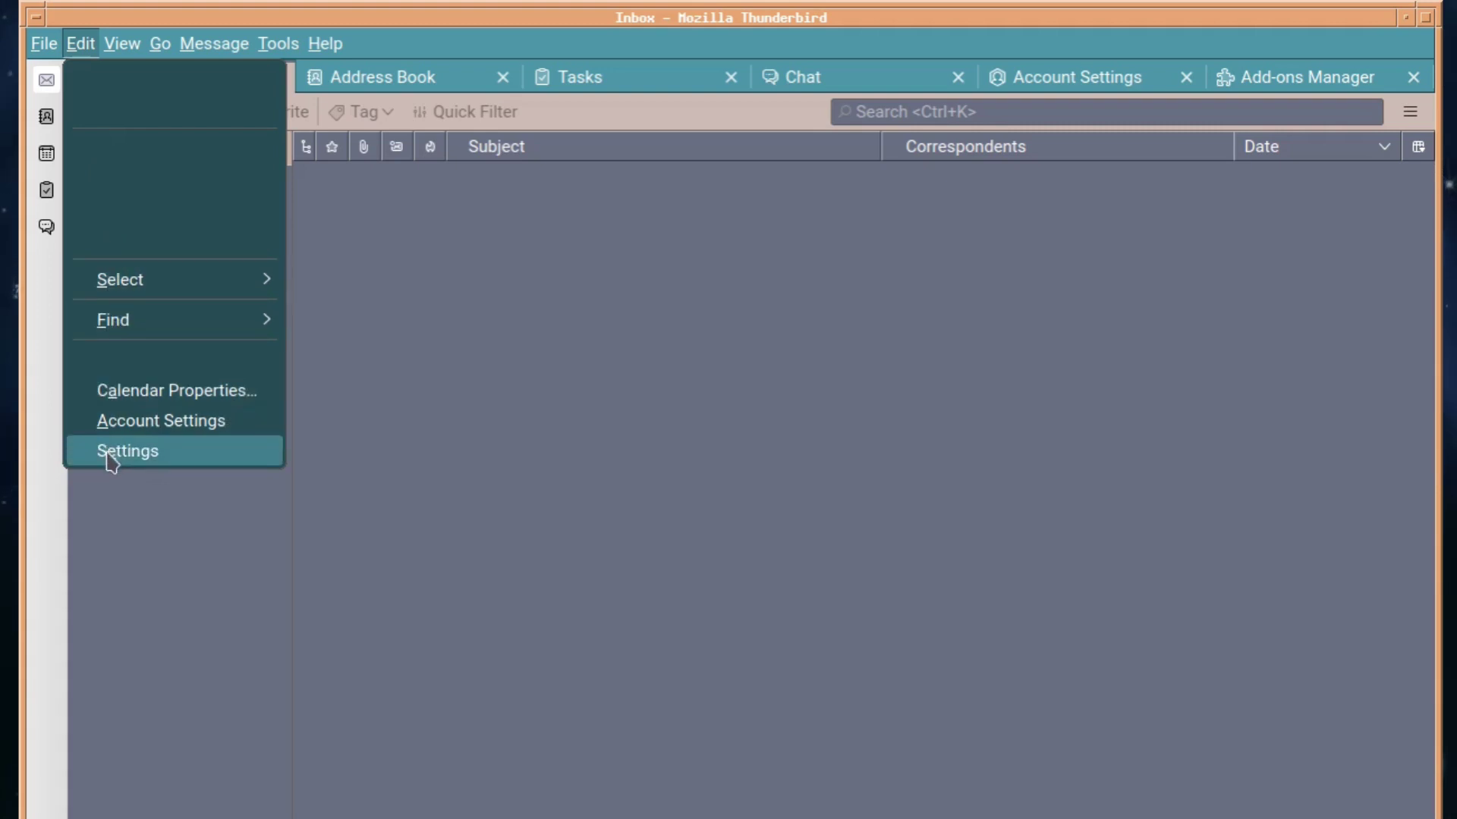
key(Escape)
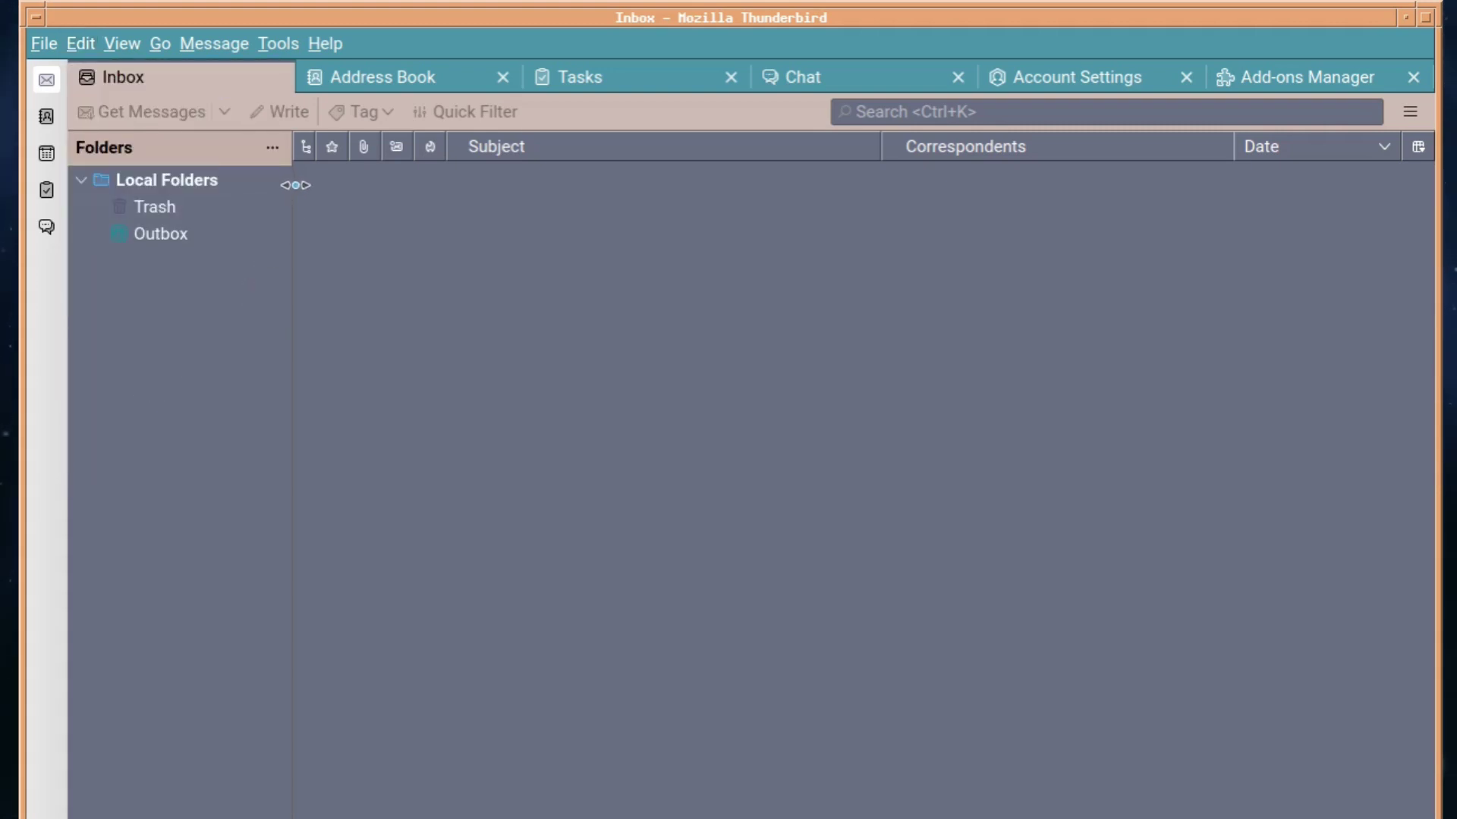
Step: Show the contents of the Trash folder under Local Folders
click(279, 216)
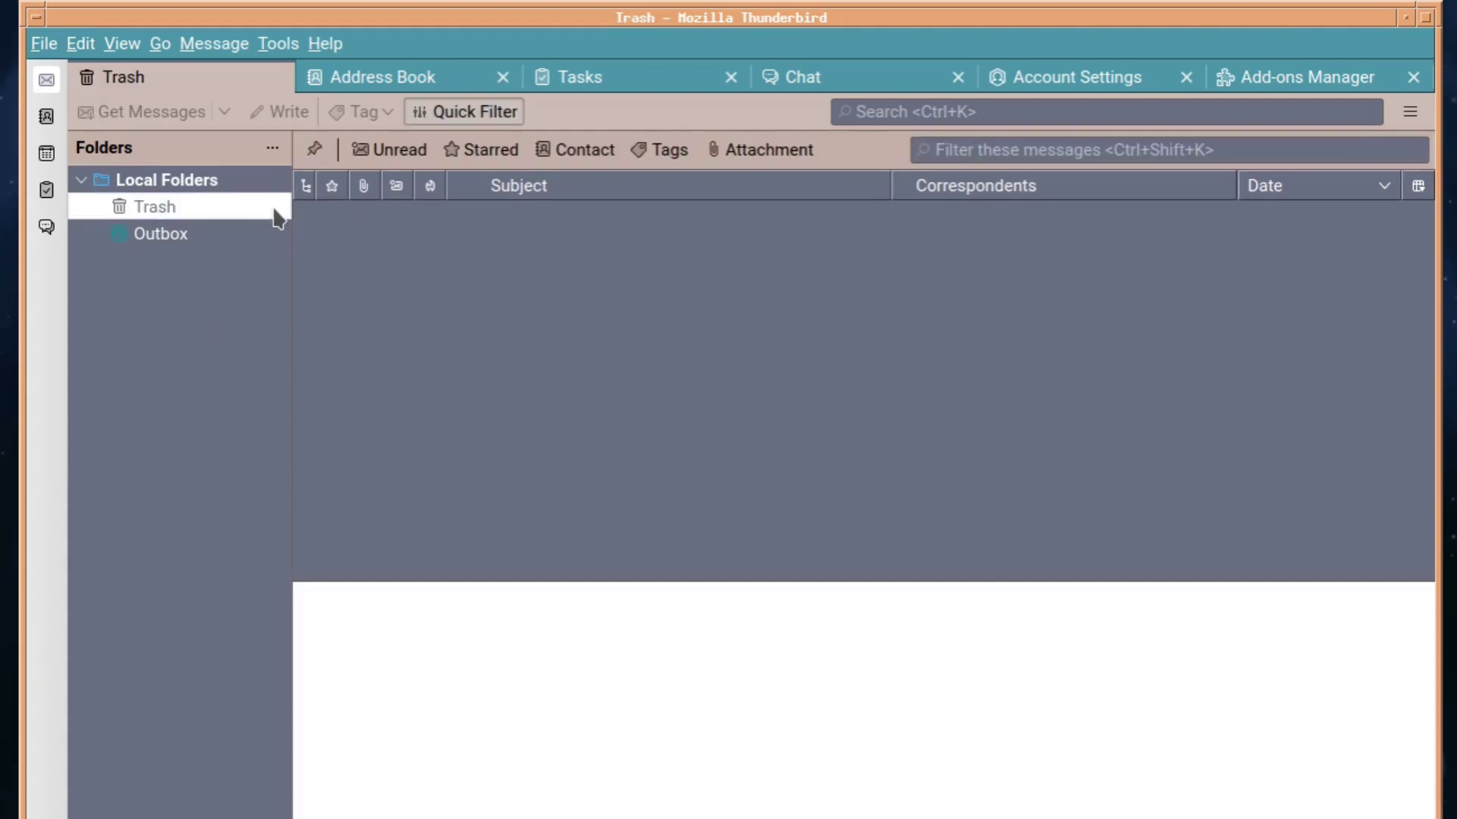
click(488, 280)
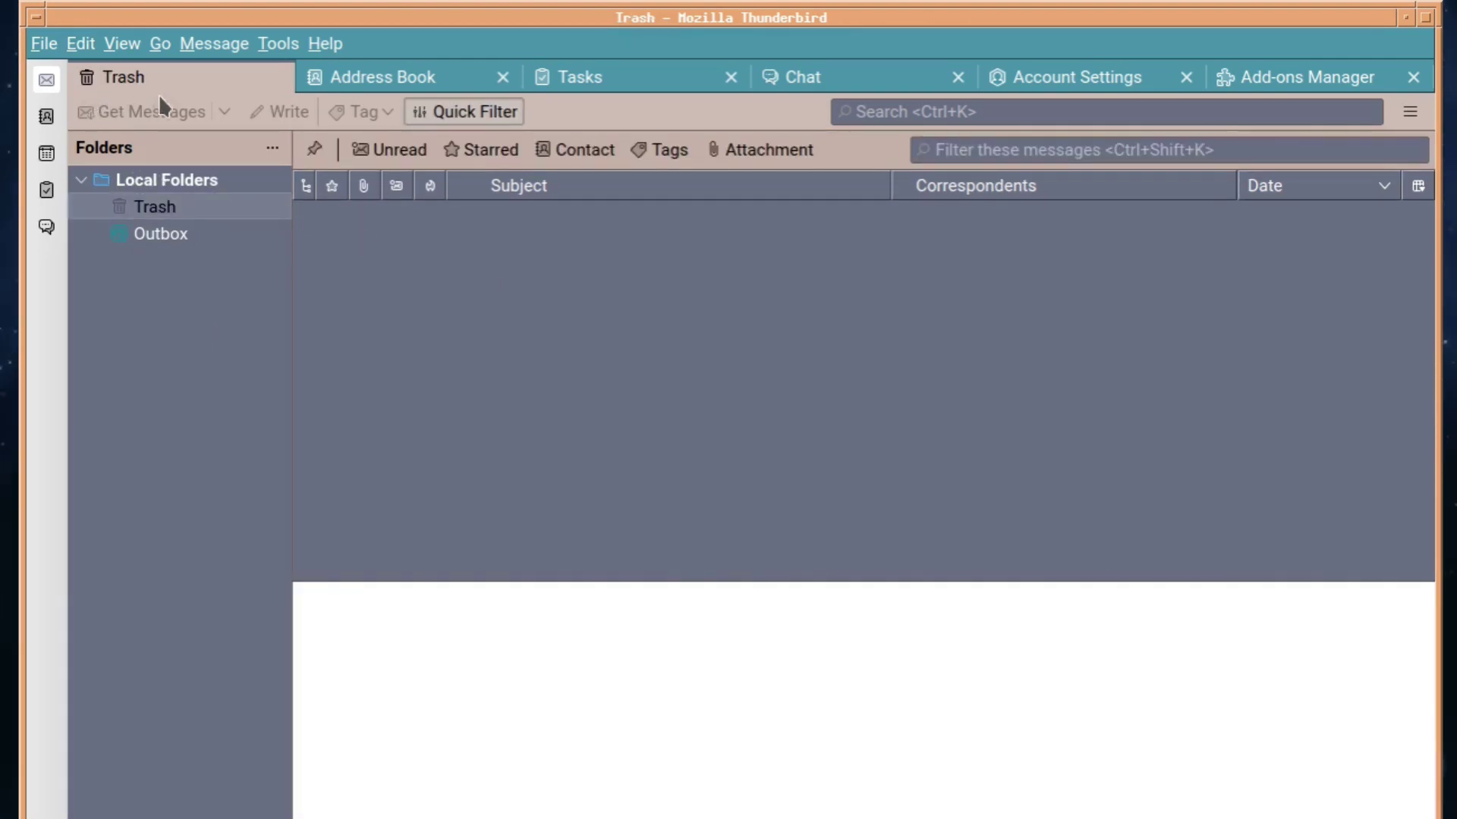
click(43, 44)
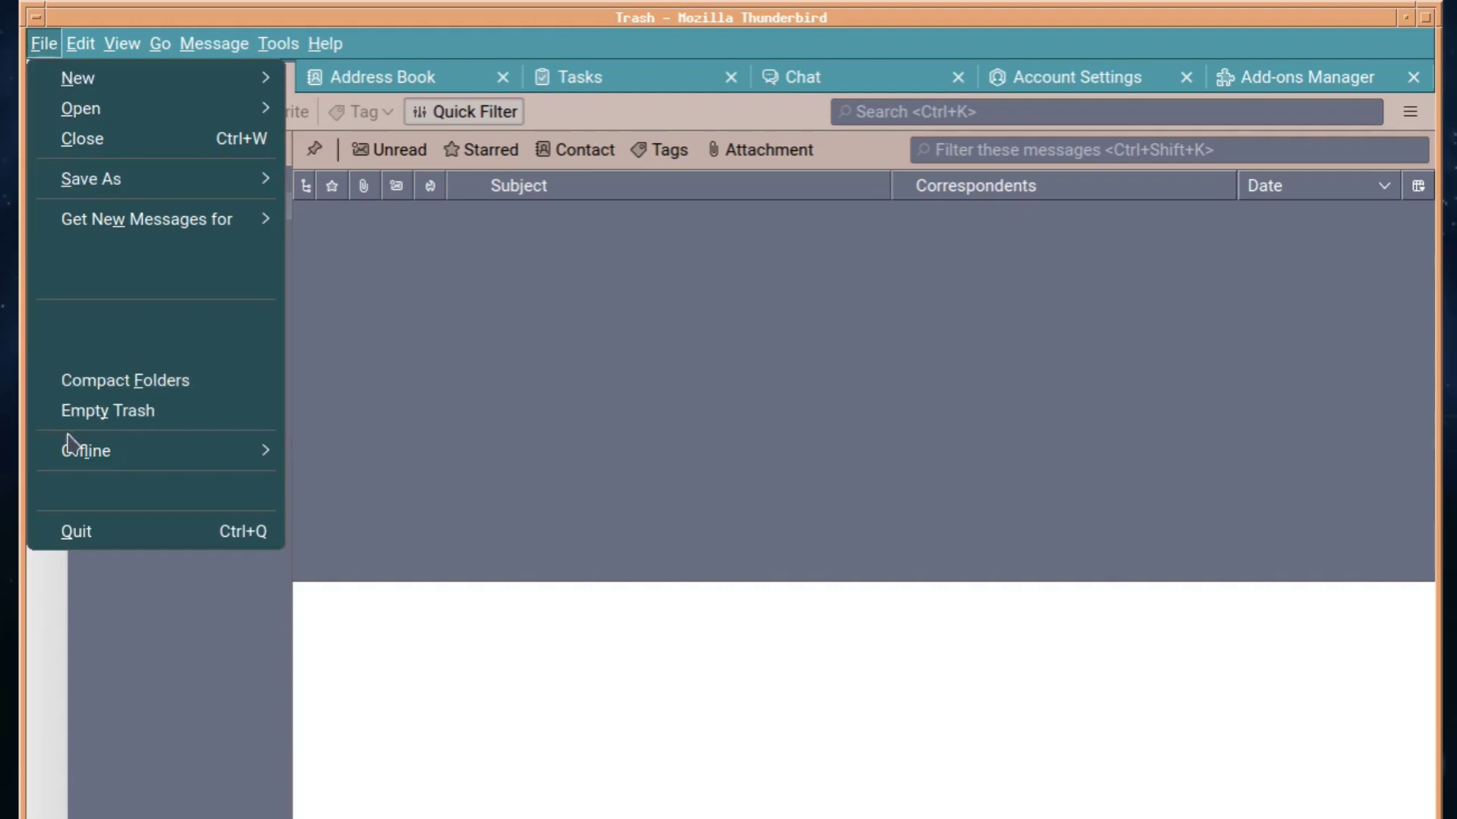
click(368, 328)
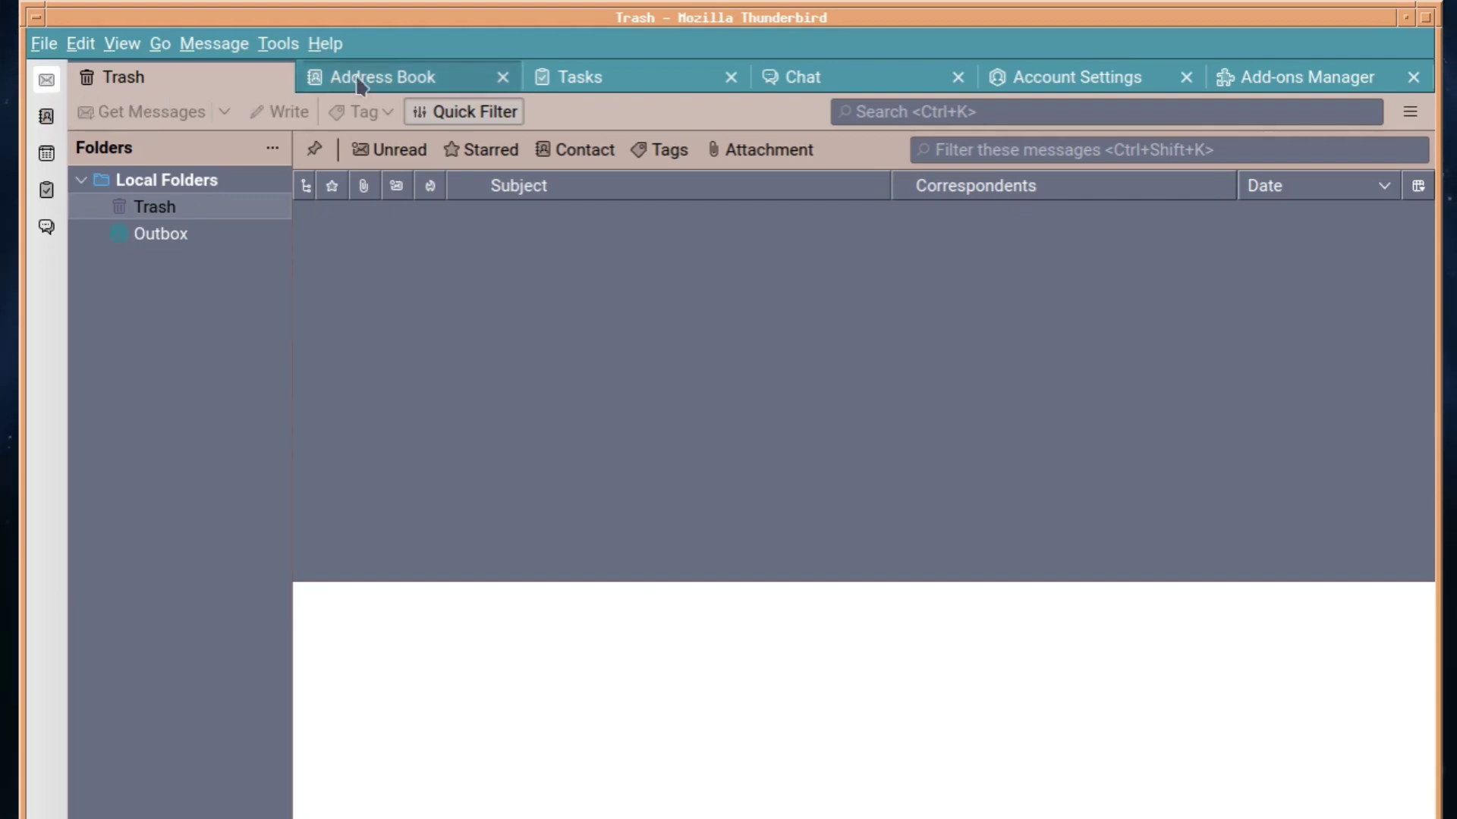
Step: Revisit the open address book and the task list
click(462, 79)
click(557, 75)
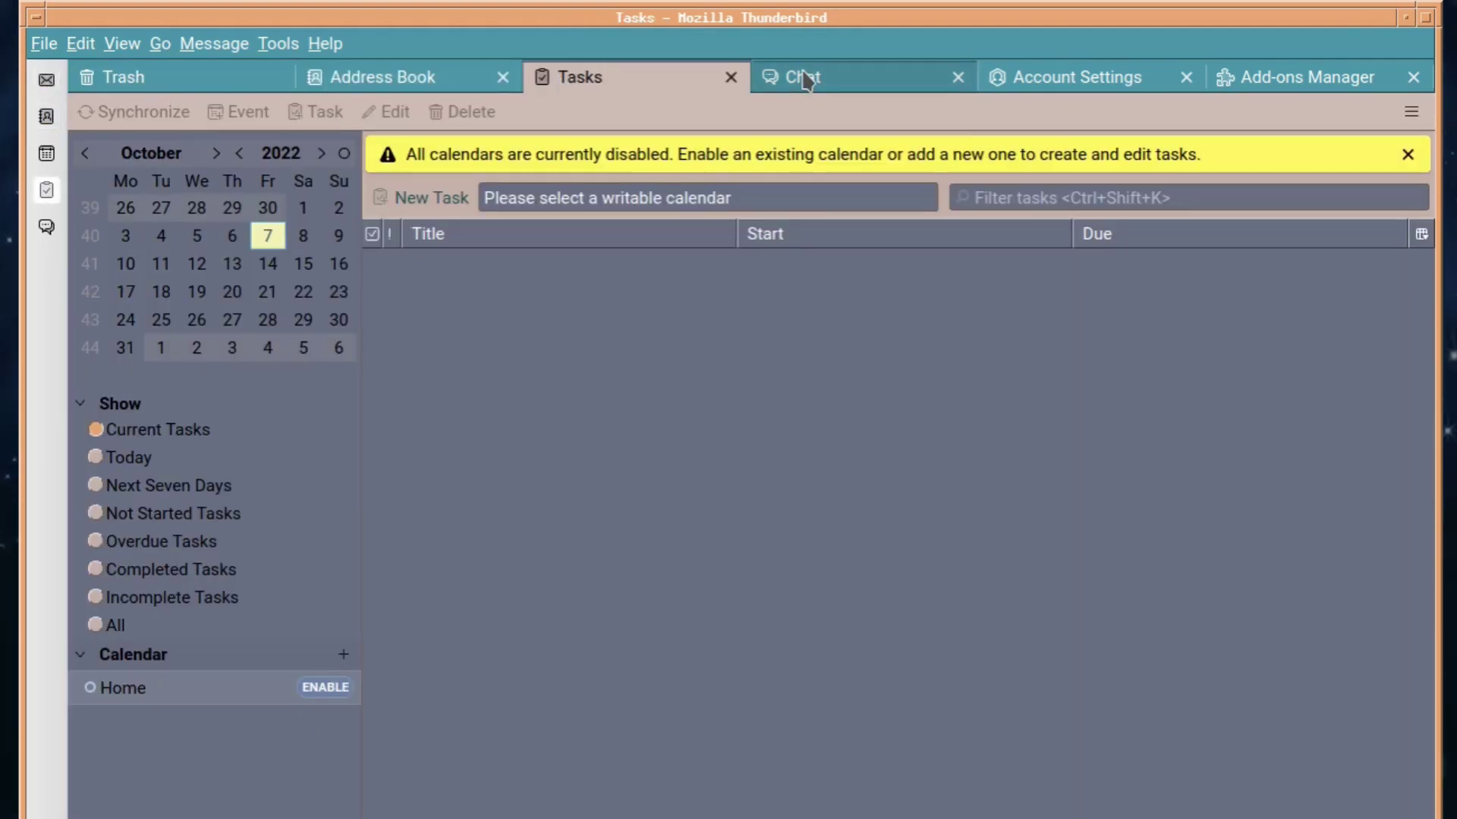